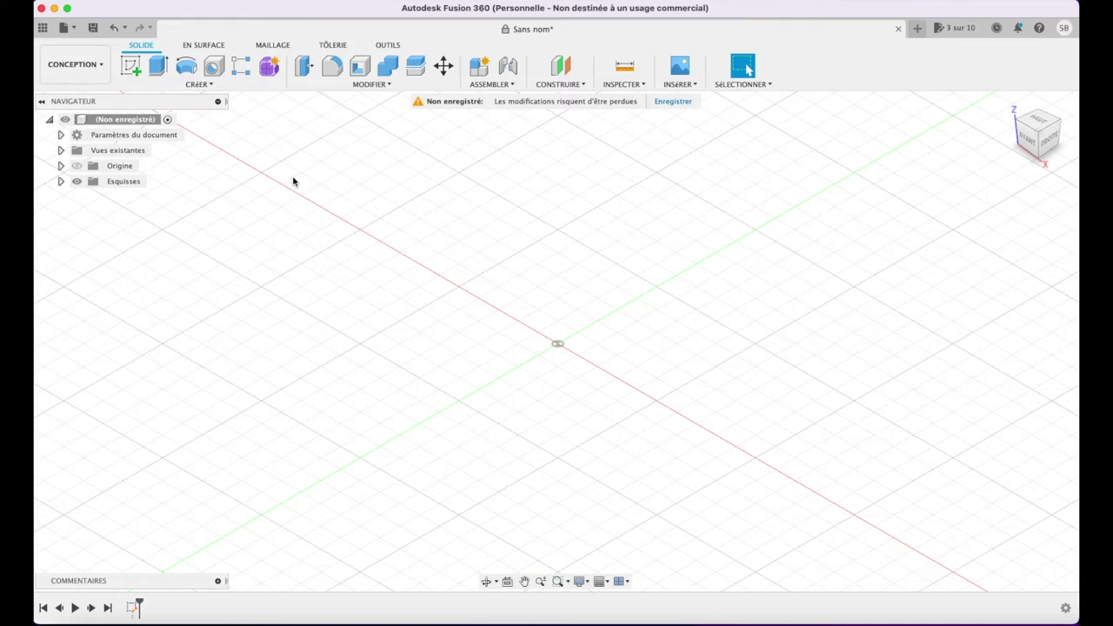
- Start a new sketch in the empty design so the three origin planes appear
click(130, 65)
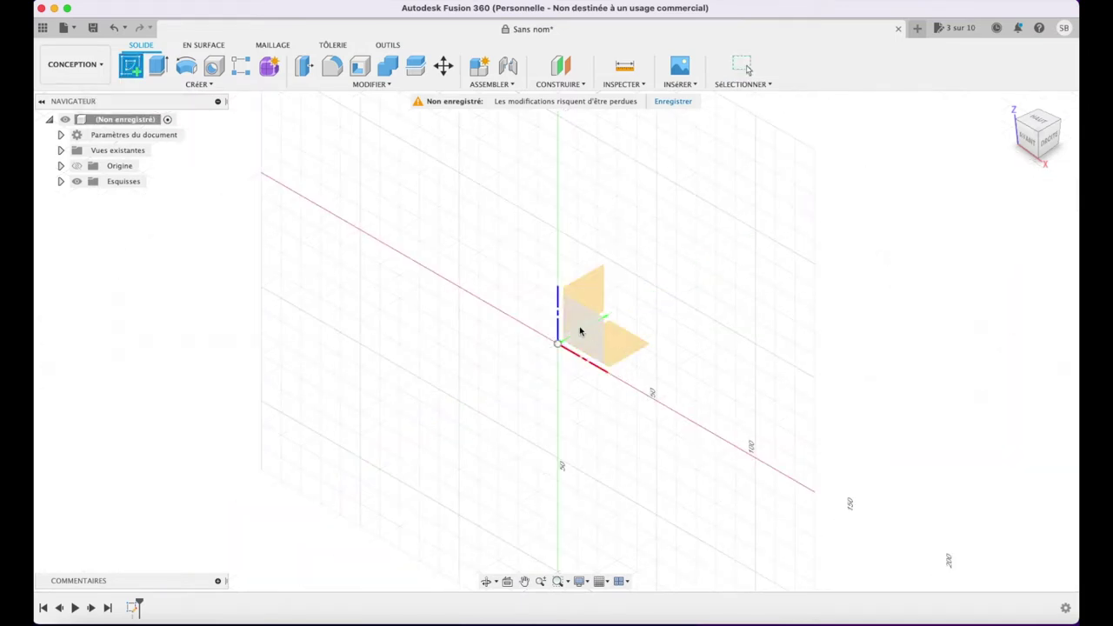
- On the front plane, draw a small three-point arc at the top of the vertical axis
click(580, 331)
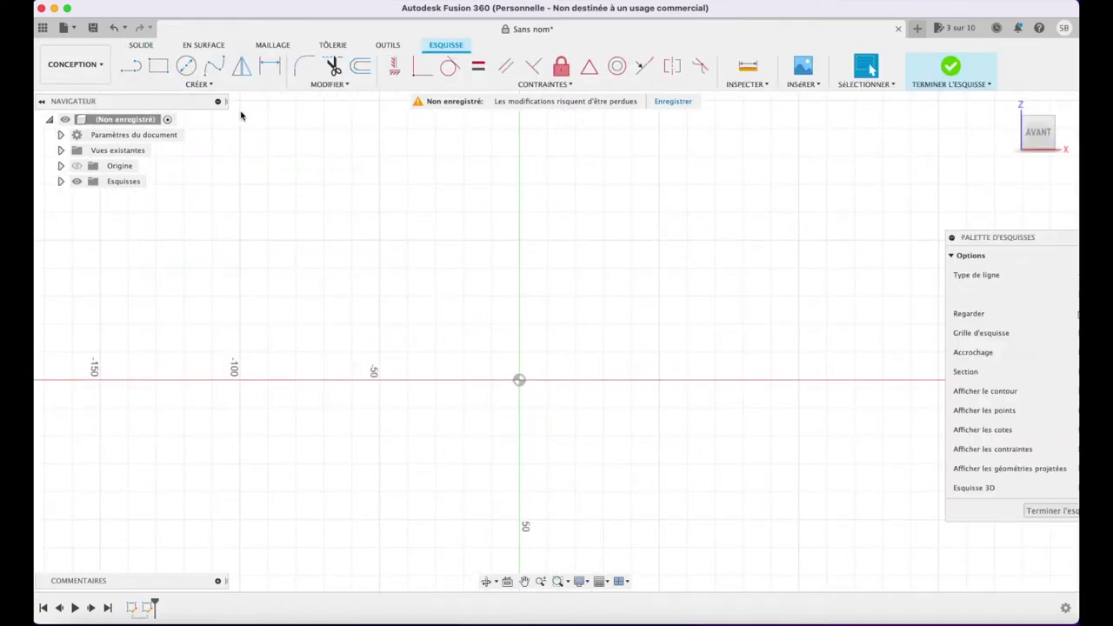
click(198, 84)
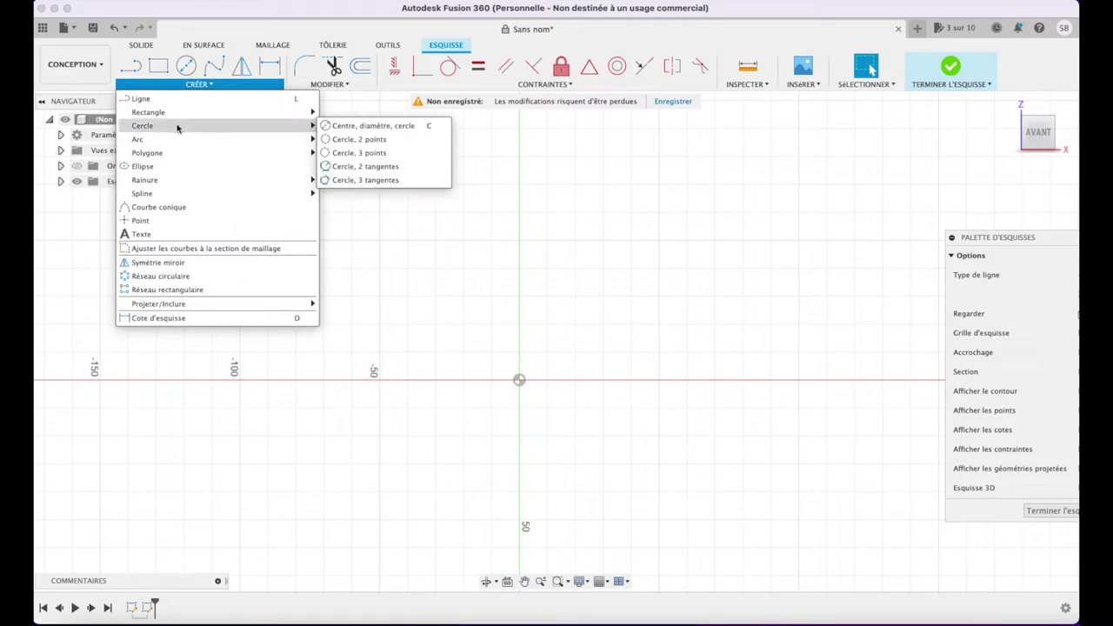
mouse_move(137, 139)
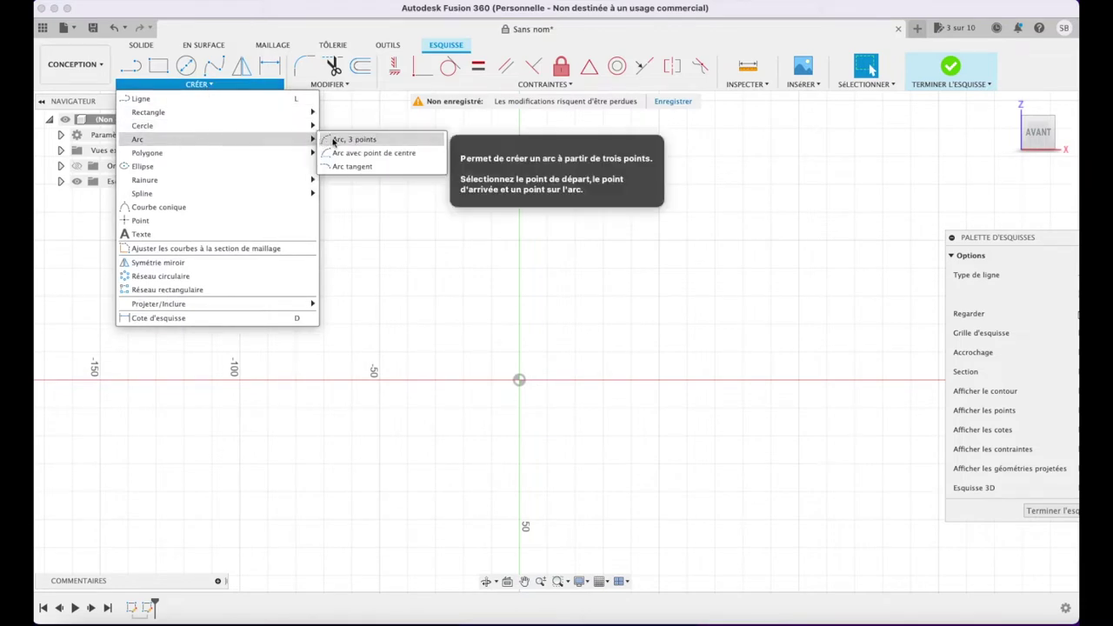
click(347, 139)
click(519, 158)
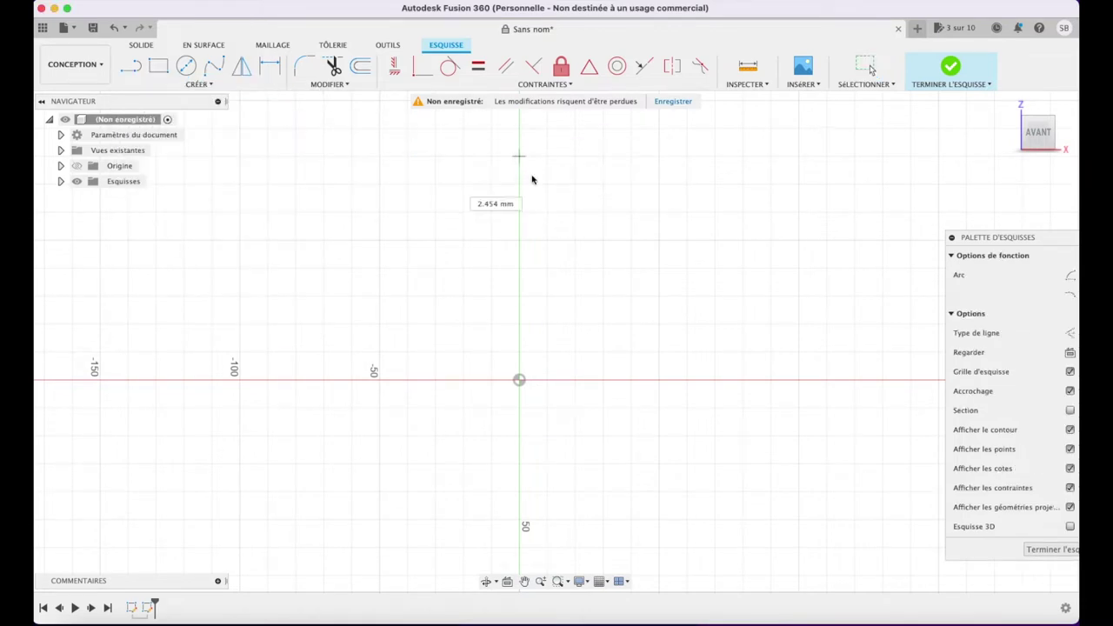
click(547, 182)
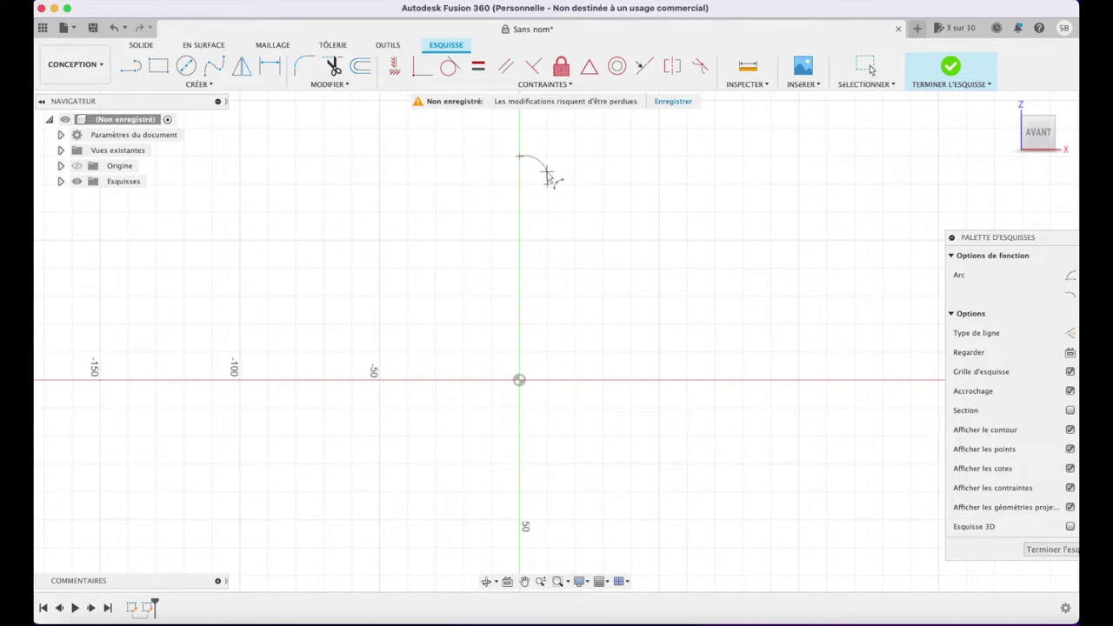
click(548, 178)
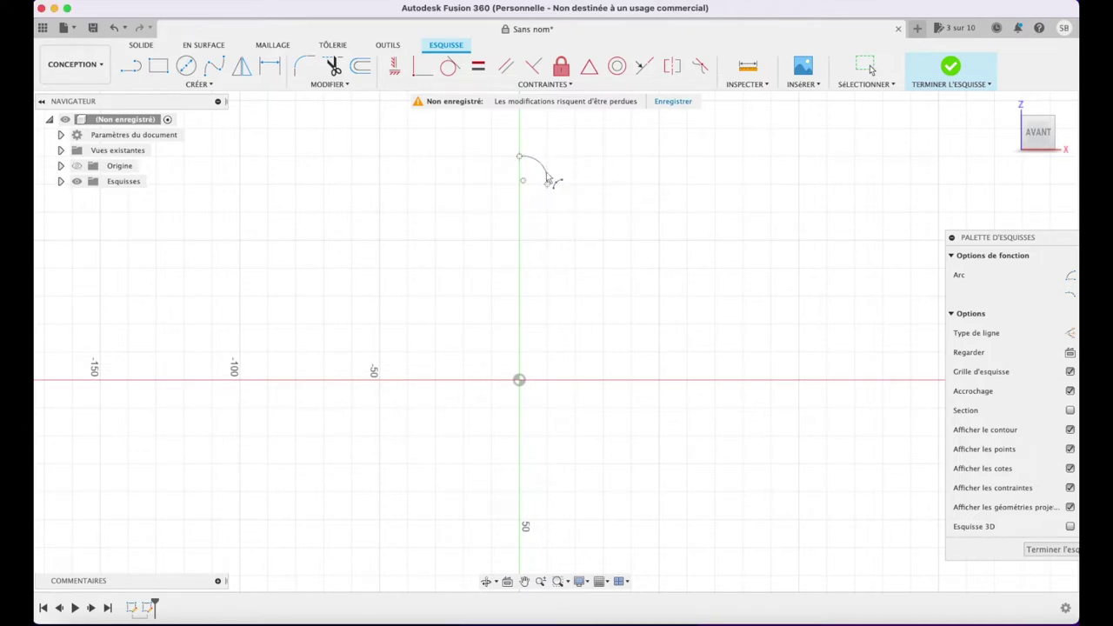
- Draw two slanted lines from the arc's end out to a corner and back toward the axis
click(130, 67)
click(548, 185)
click(659, 324)
drag(660, 327, 551, 439)
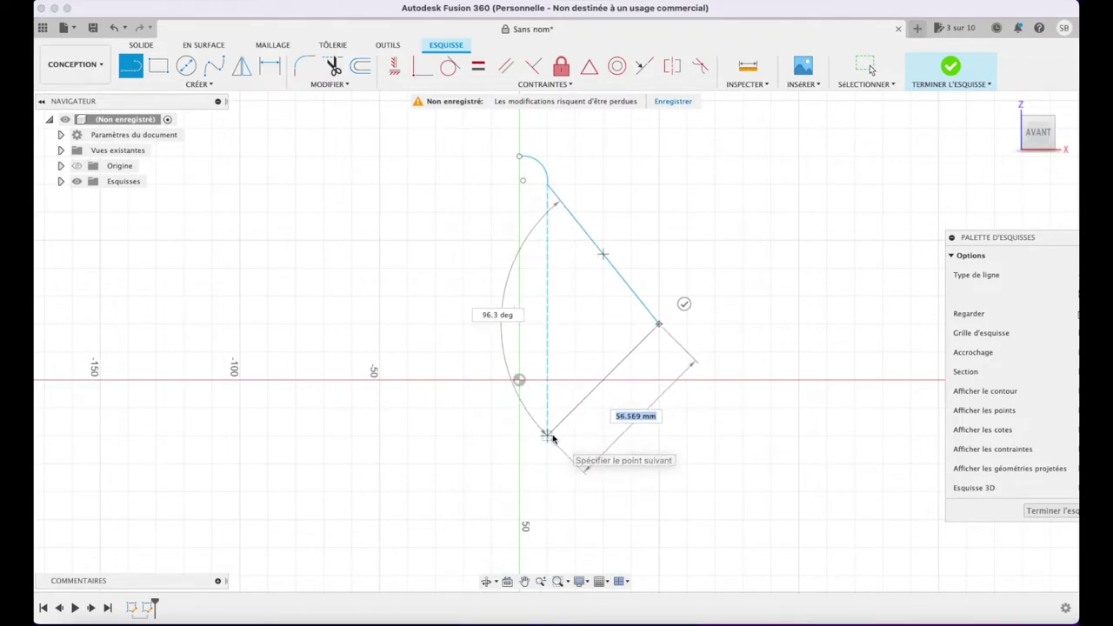
click(551, 439)
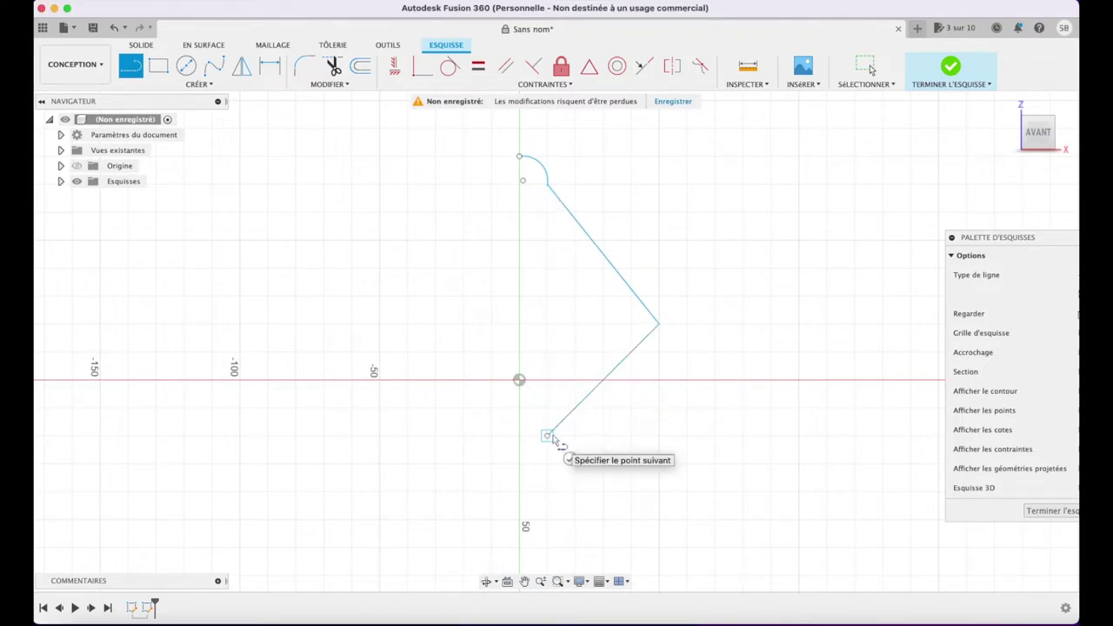
key(Escape)
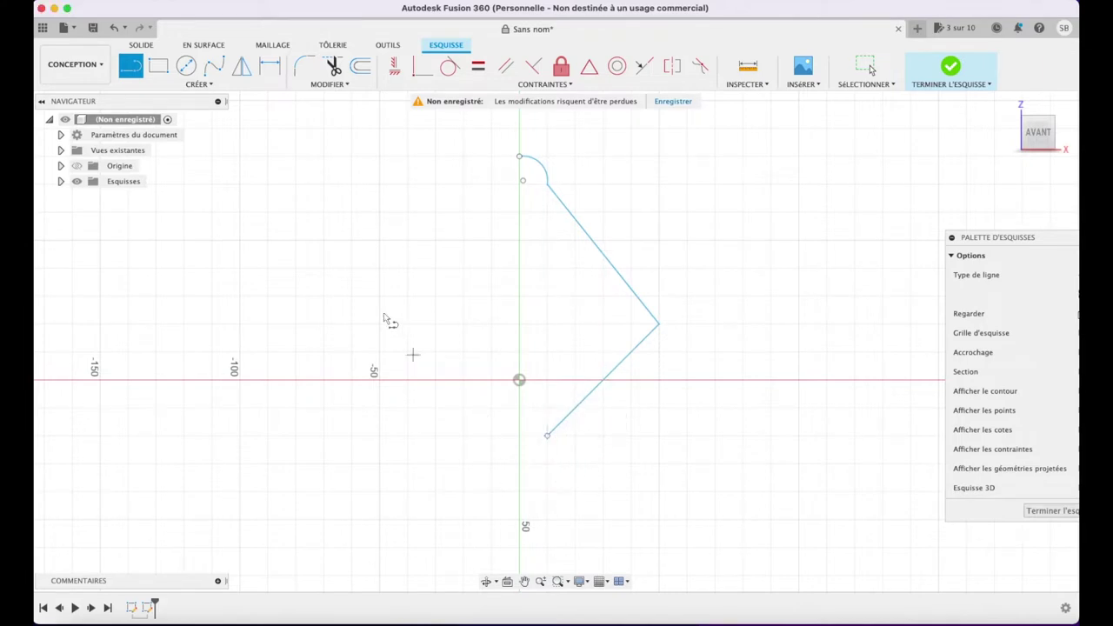
click(165, 86)
mouse_move(137, 139)
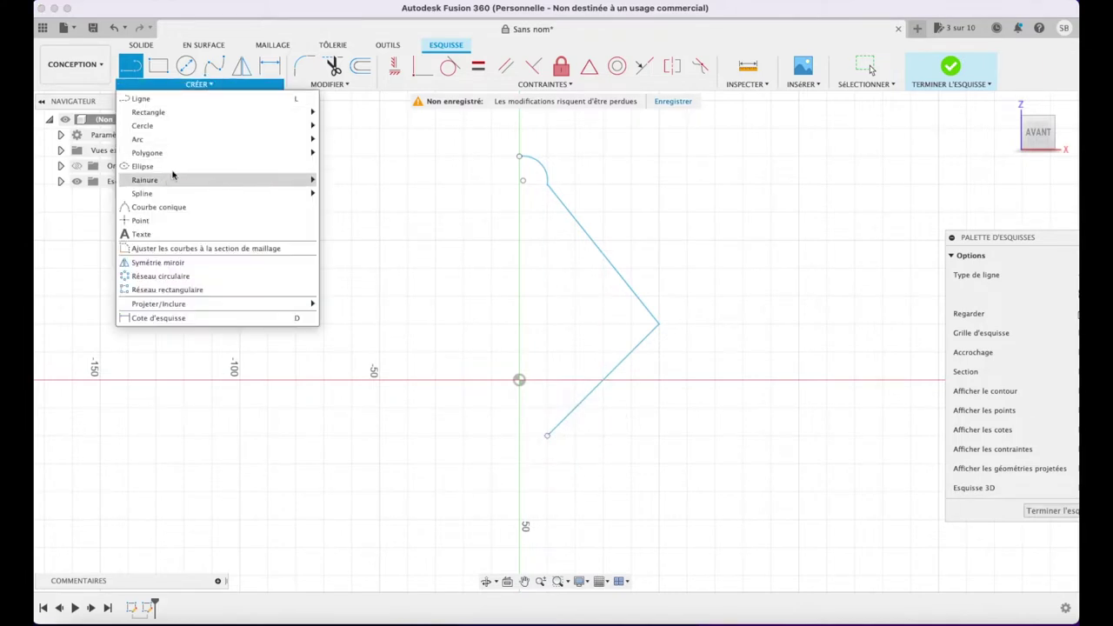
- Draw a three-point bottom arc from the lower line's end to the axis
click(352, 139)
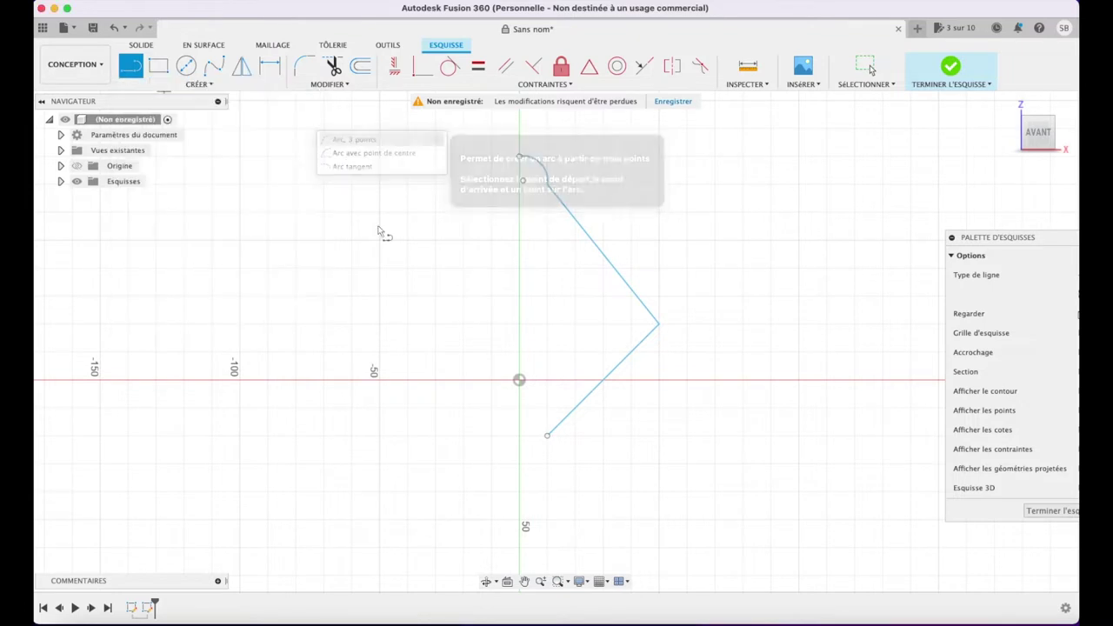
click(547, 436)
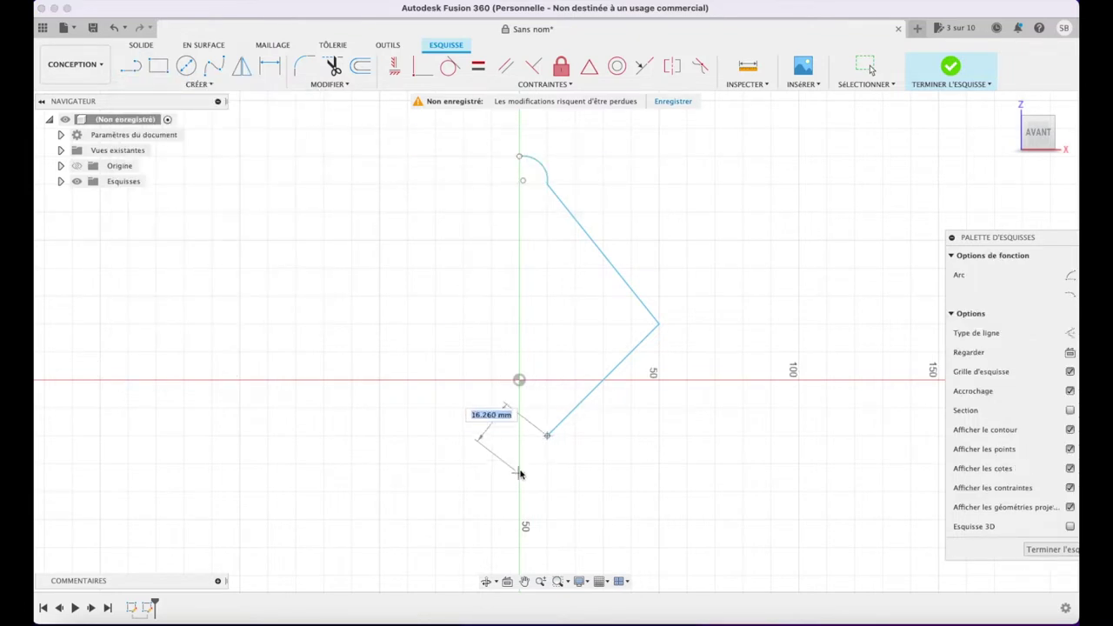
click(520, 463)
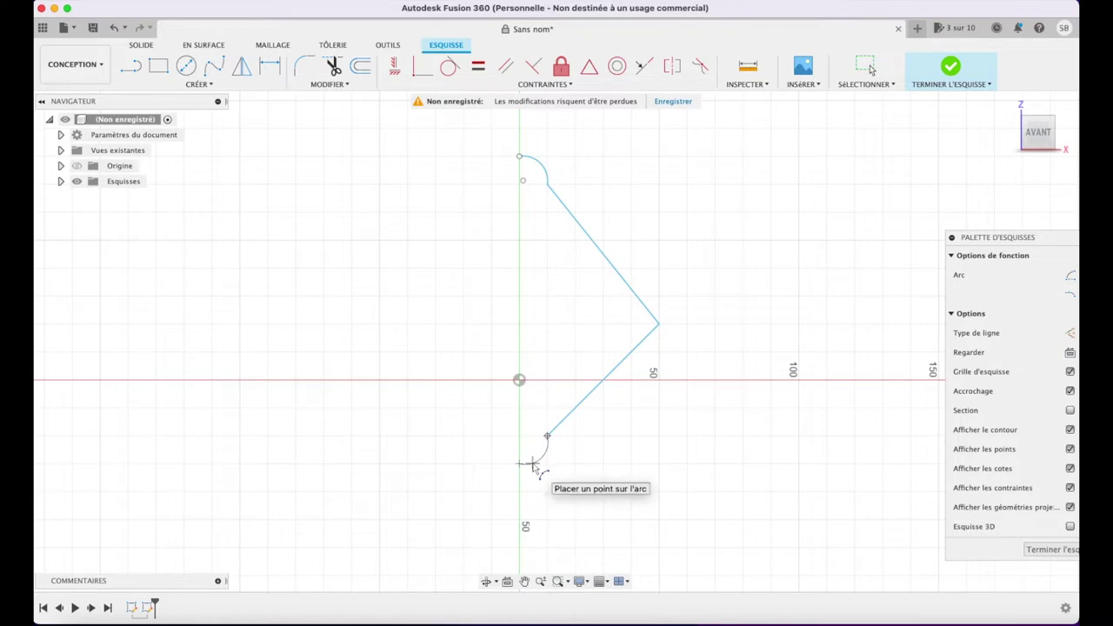
click(531, 464)
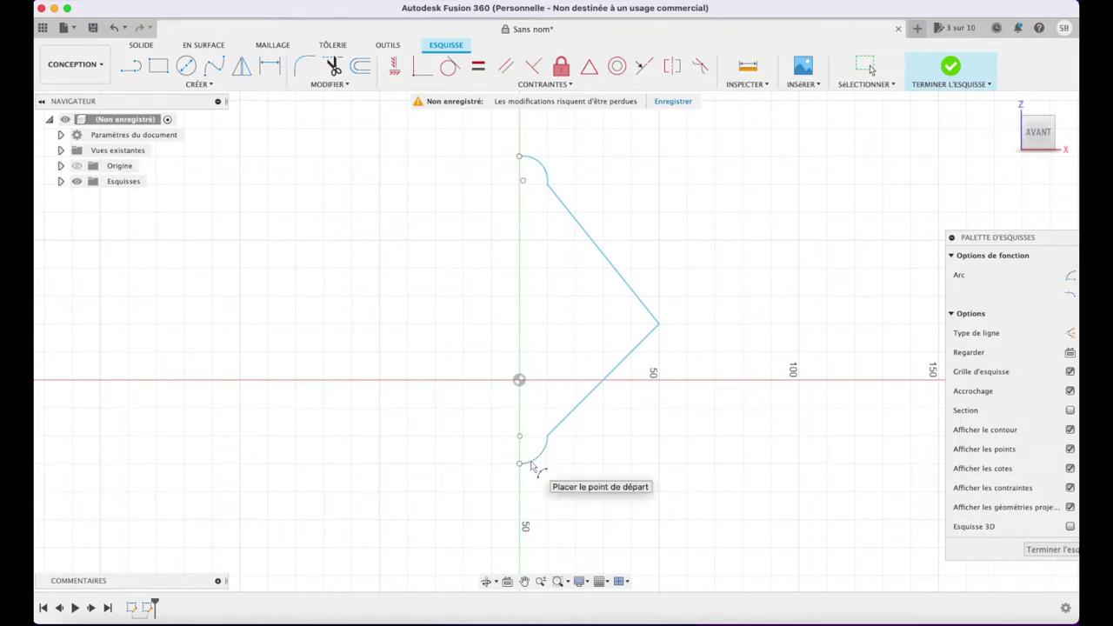
- Close the profile with a vertical line along the axis and finish the sketch
click(131, 66)
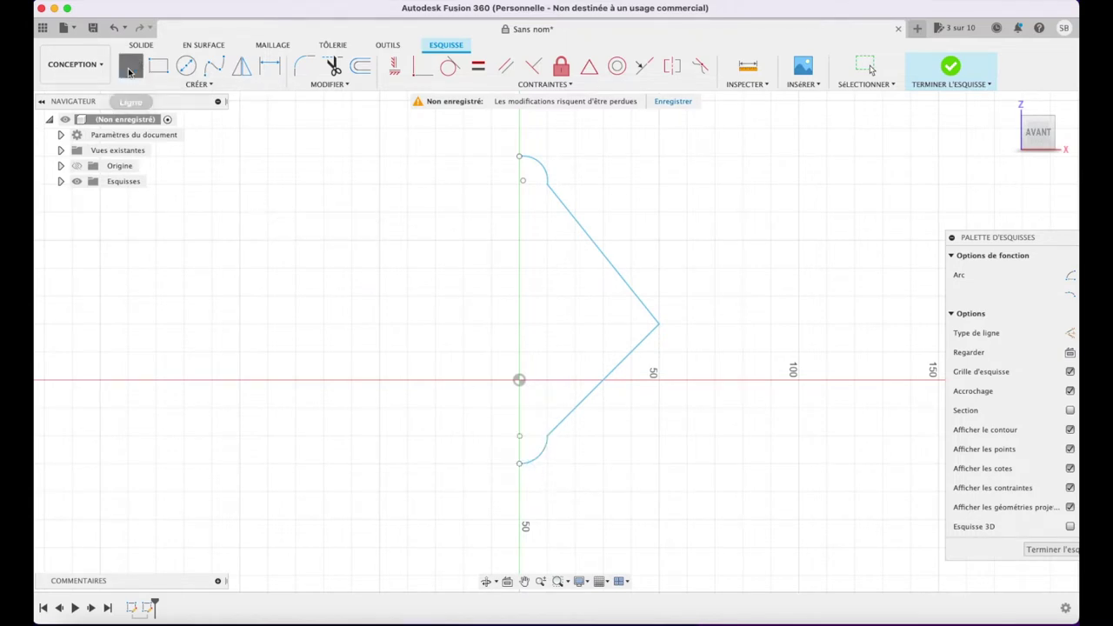
click(519, 159)
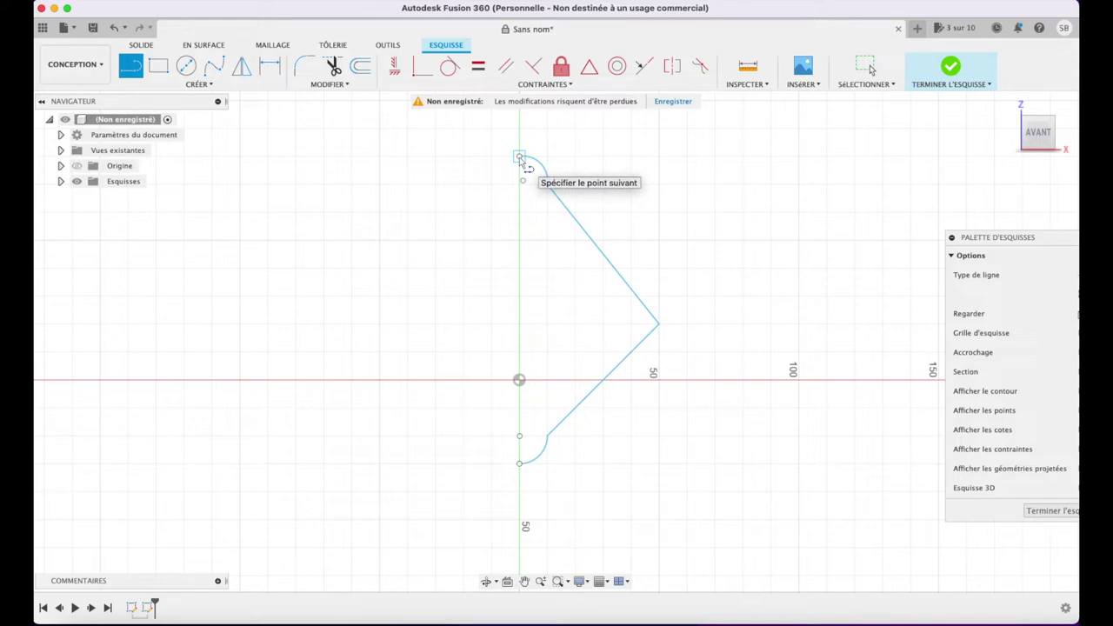
click(520, 464)
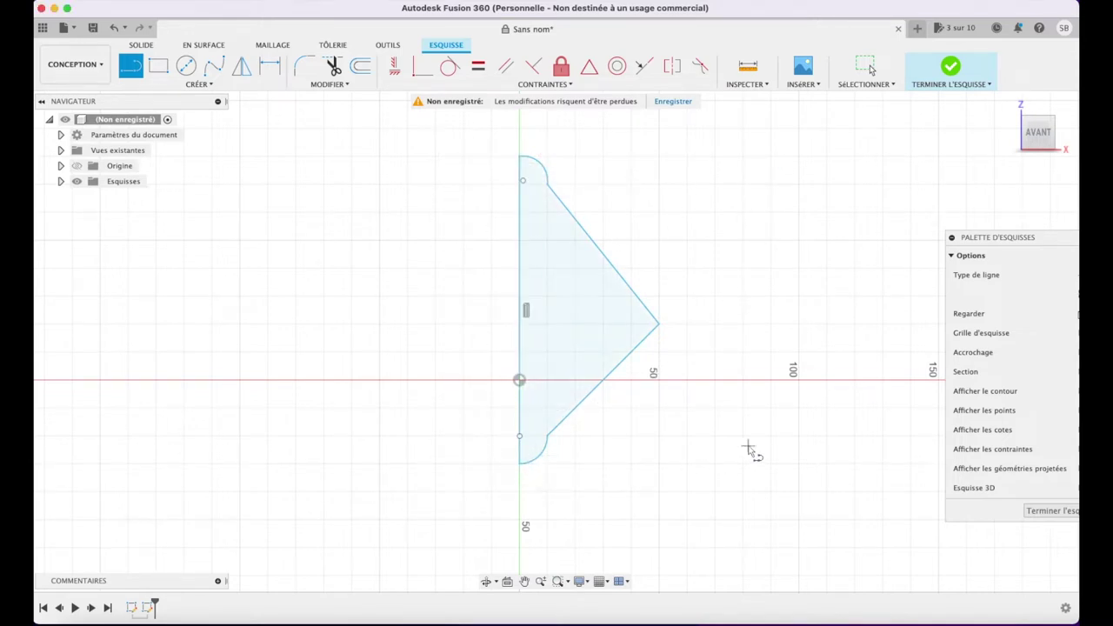
click(1033, 511)
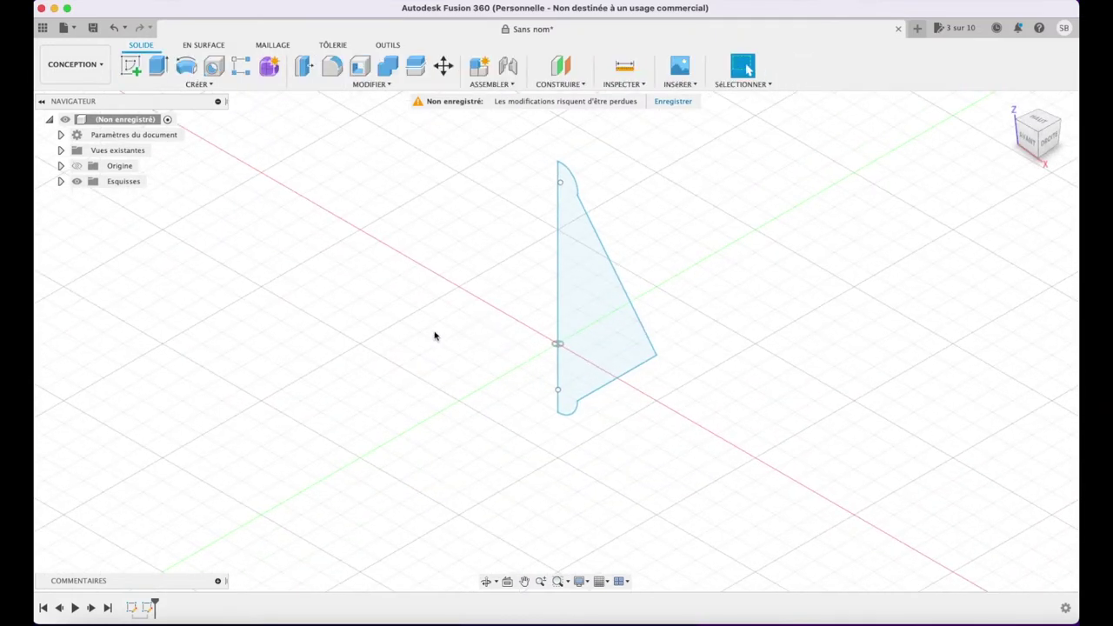
- Revolve the closed profile 360° around the vertical axis into a solid top
click(599, 320)
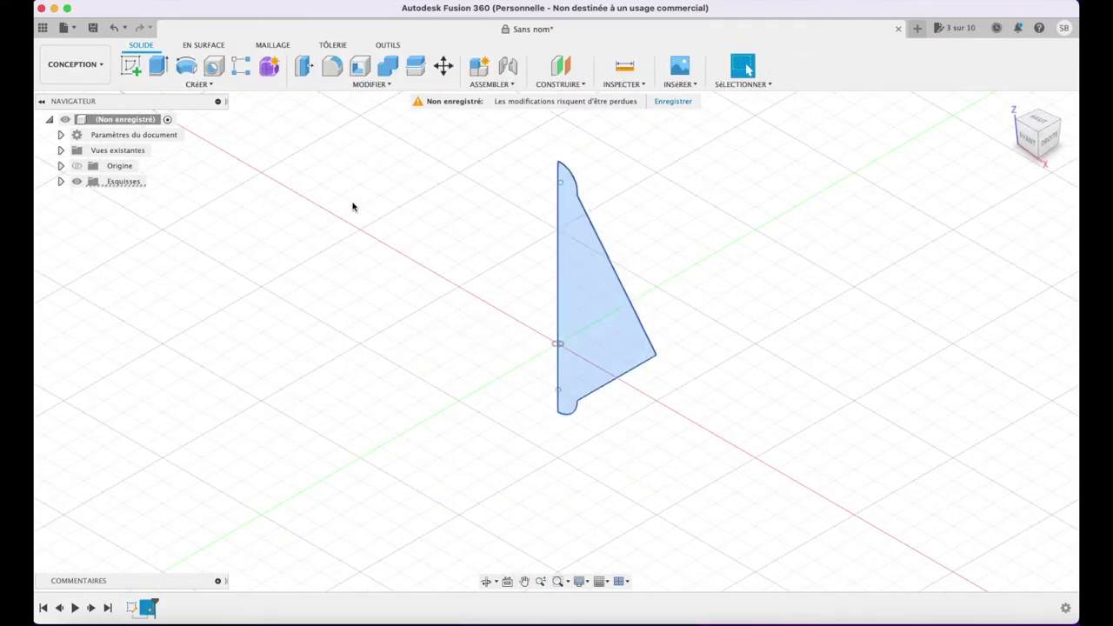
click(208, 86)
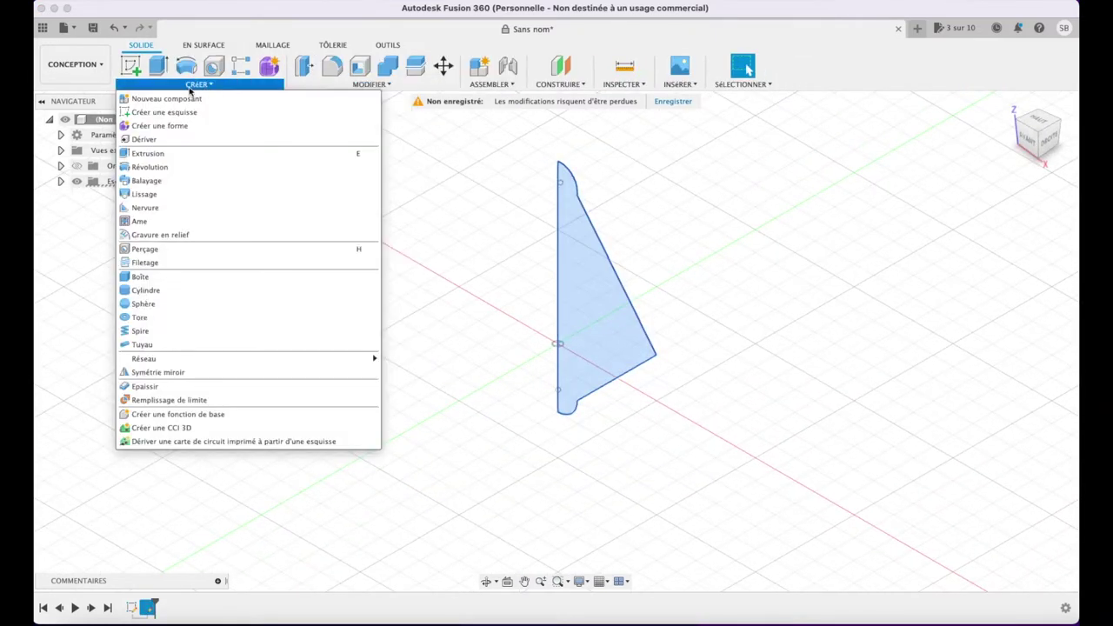
click(150, 167)
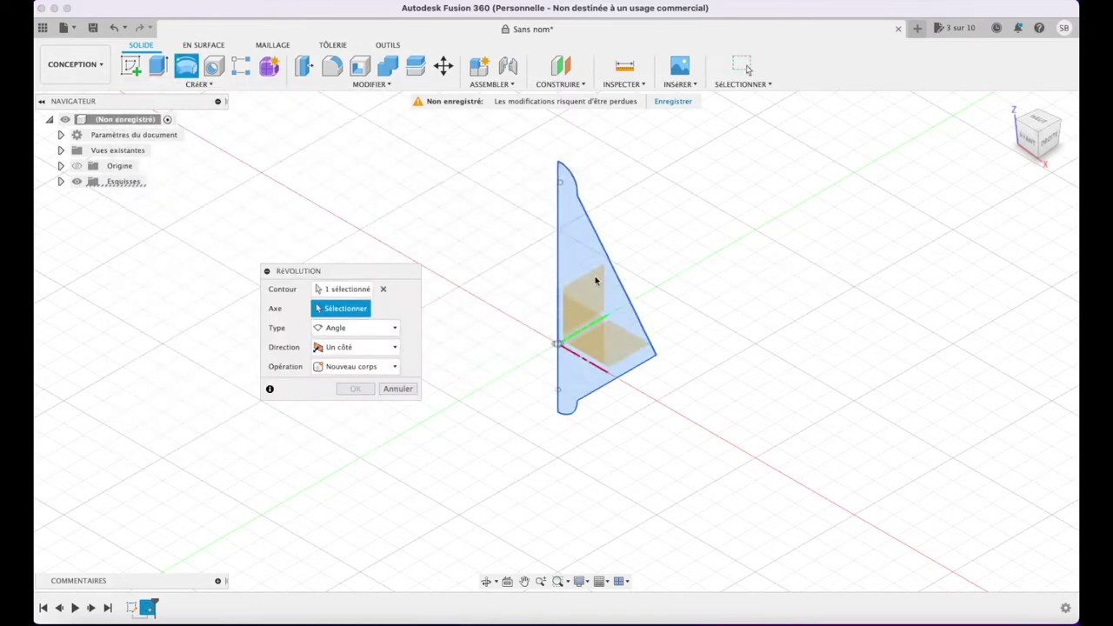
click(559, 273)
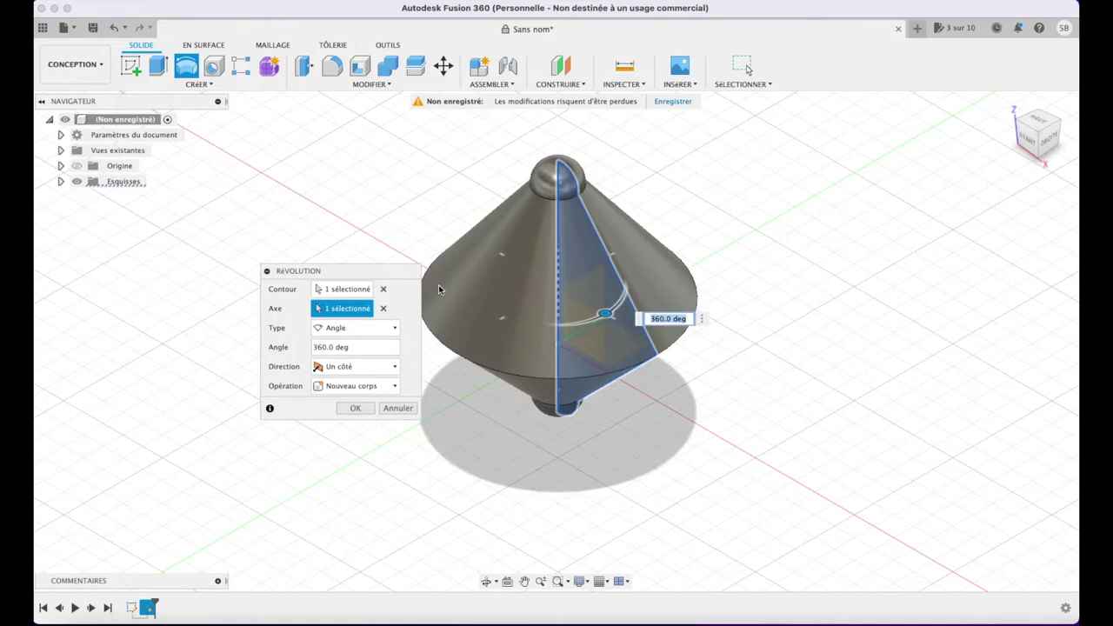
click(355, 408)
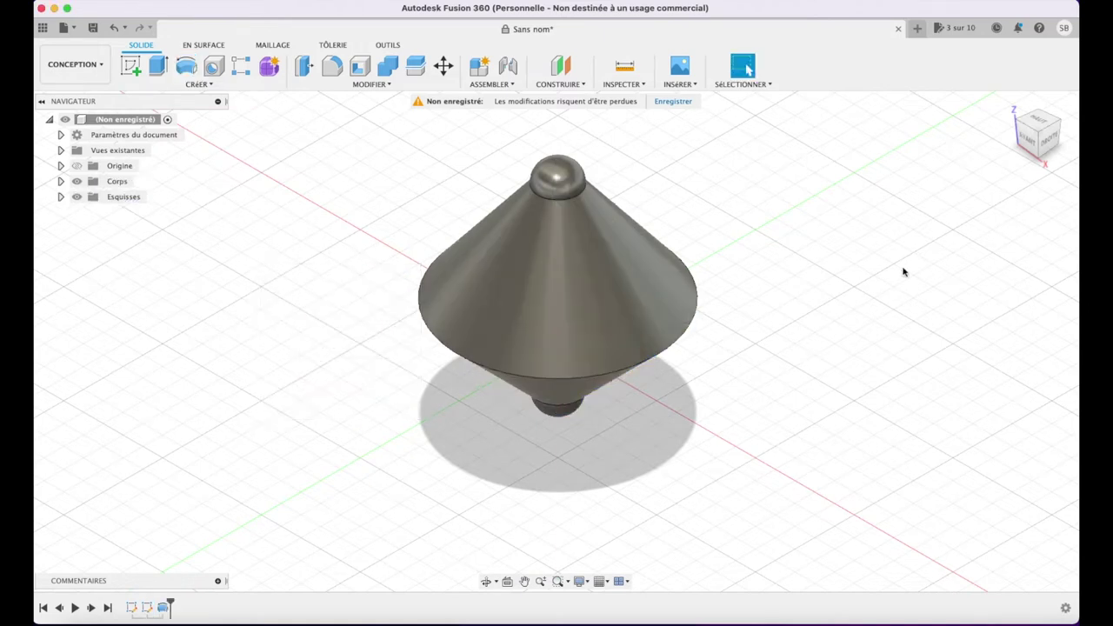
mouse_move(1038, 133)
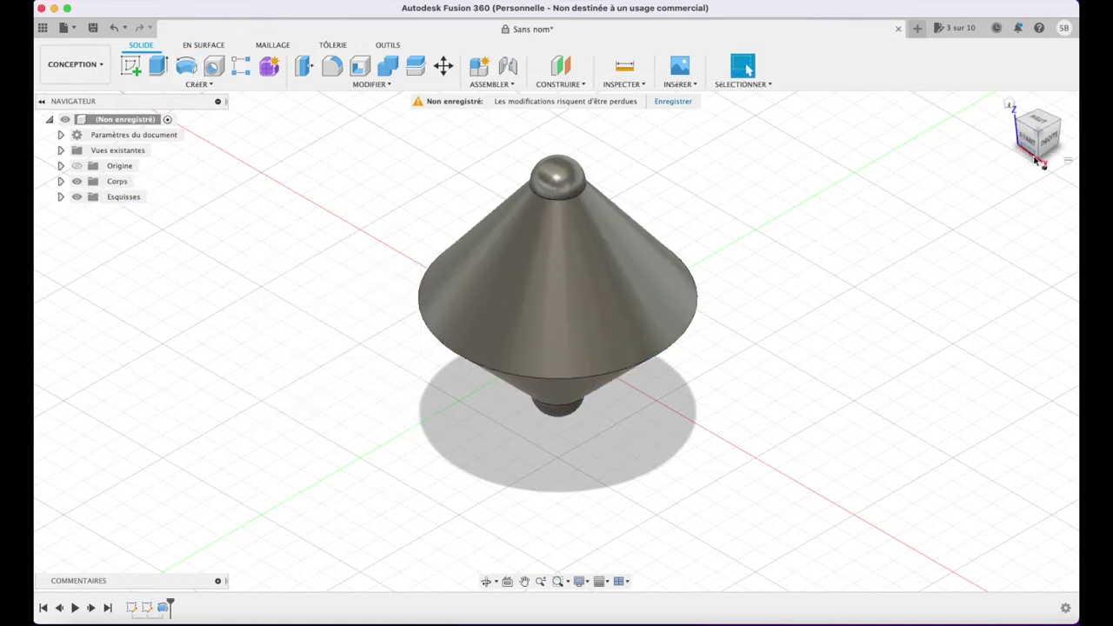
click(1029, 142)
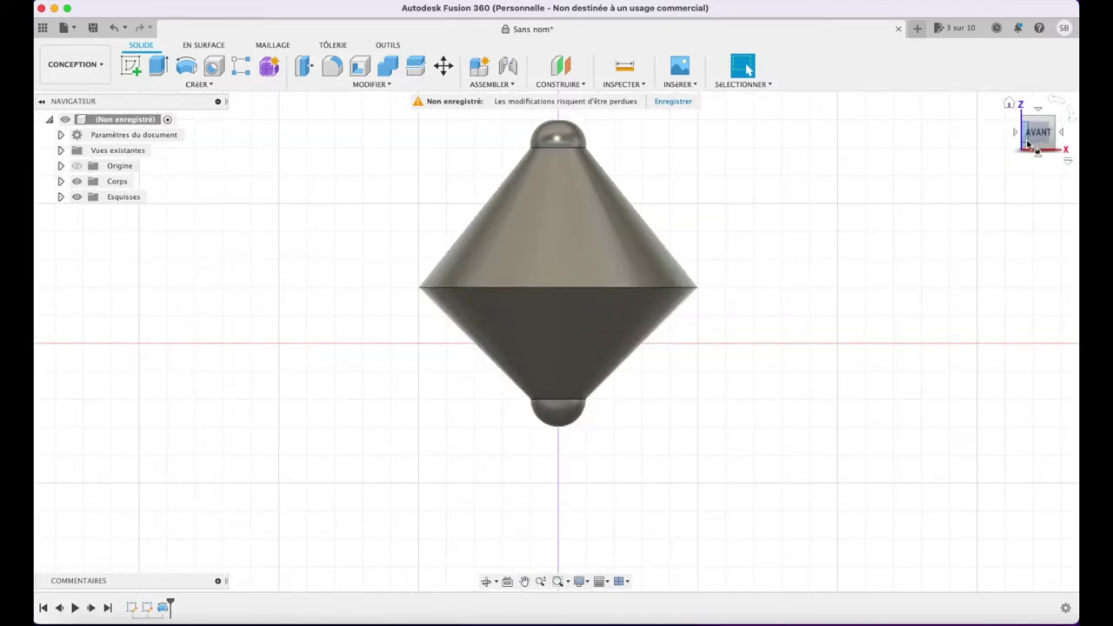
- Zoom in on the spinning top and start a new sketch on the front plane
scroll(533, 322, up, 1)
scroll(532, 322, up, 4)
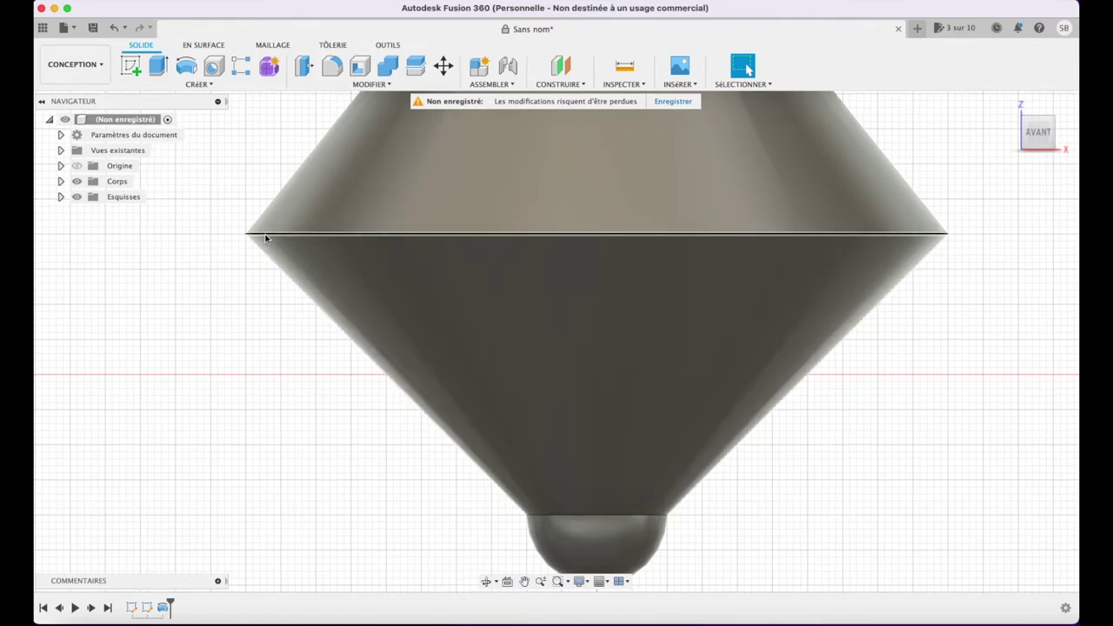
click(131, 65)
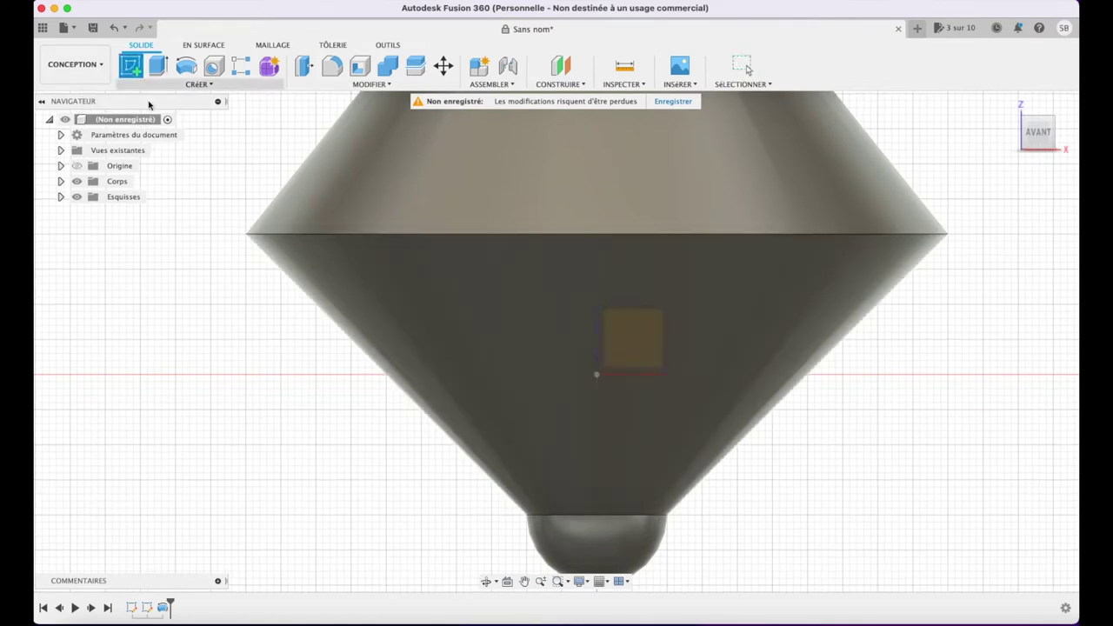
click(639, 340)
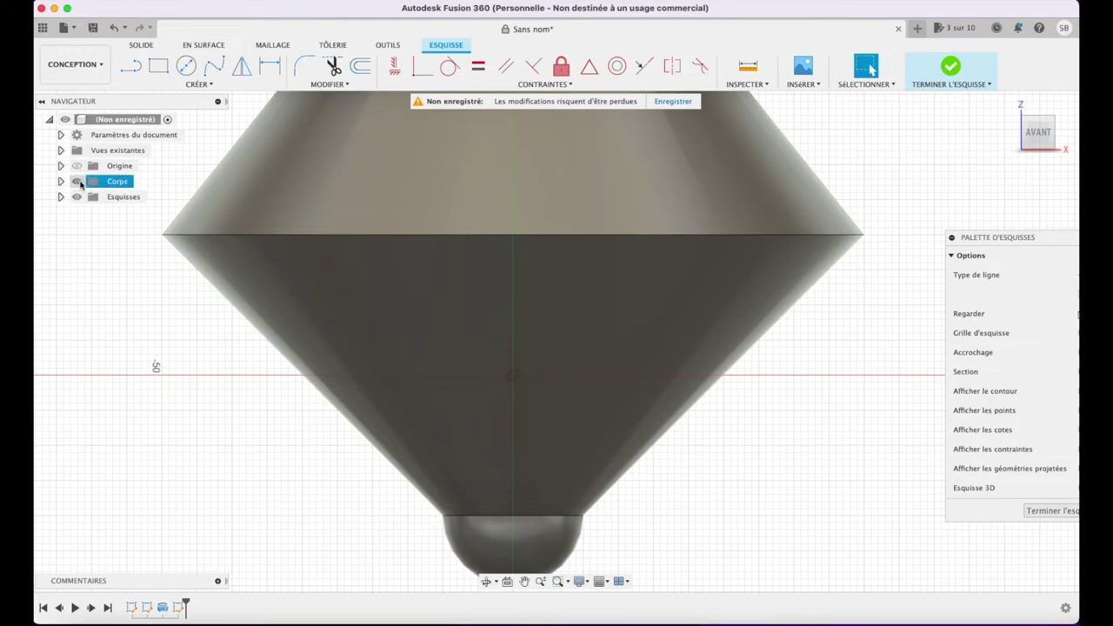
- Zoom and pan to the top's left point and place a rectangle corner there
click(158, 65)
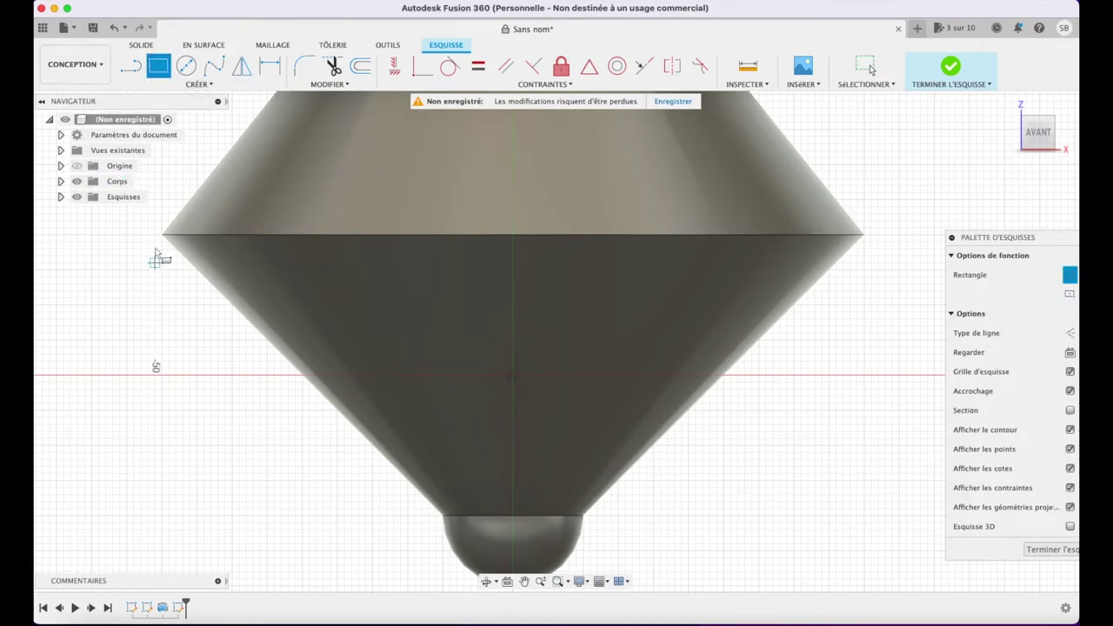
scroll(155, 252, up, 3)
scroll(156, 250, up, 2)
scroll(155, 250, up, 2)
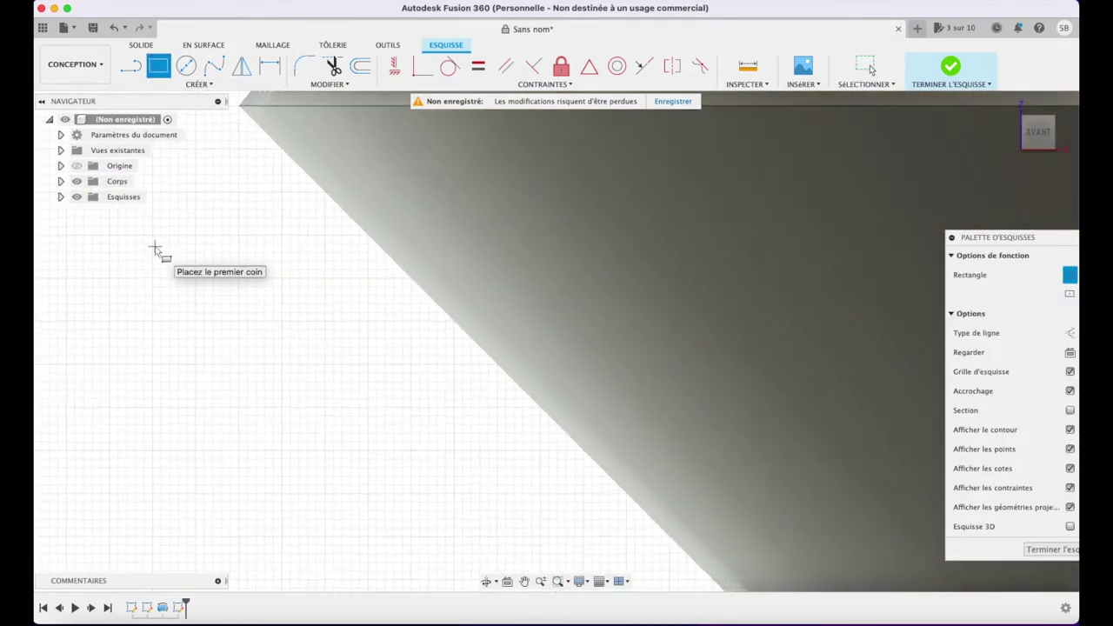
scroll(156, 251, up, 1)
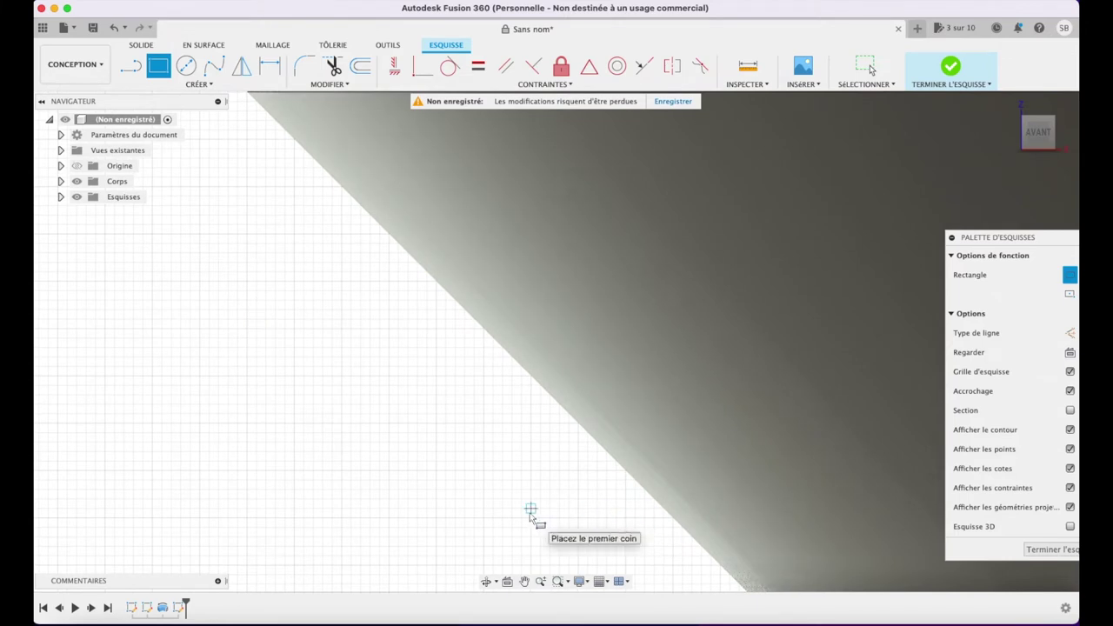
click(524, 581)
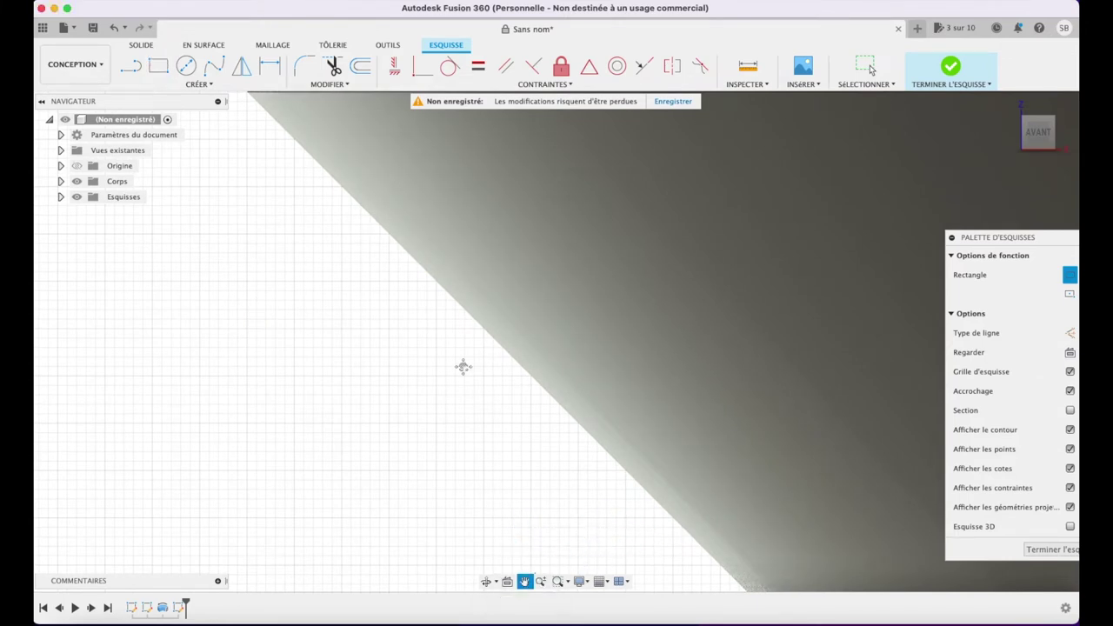
drag(448, 379, 439, 545)
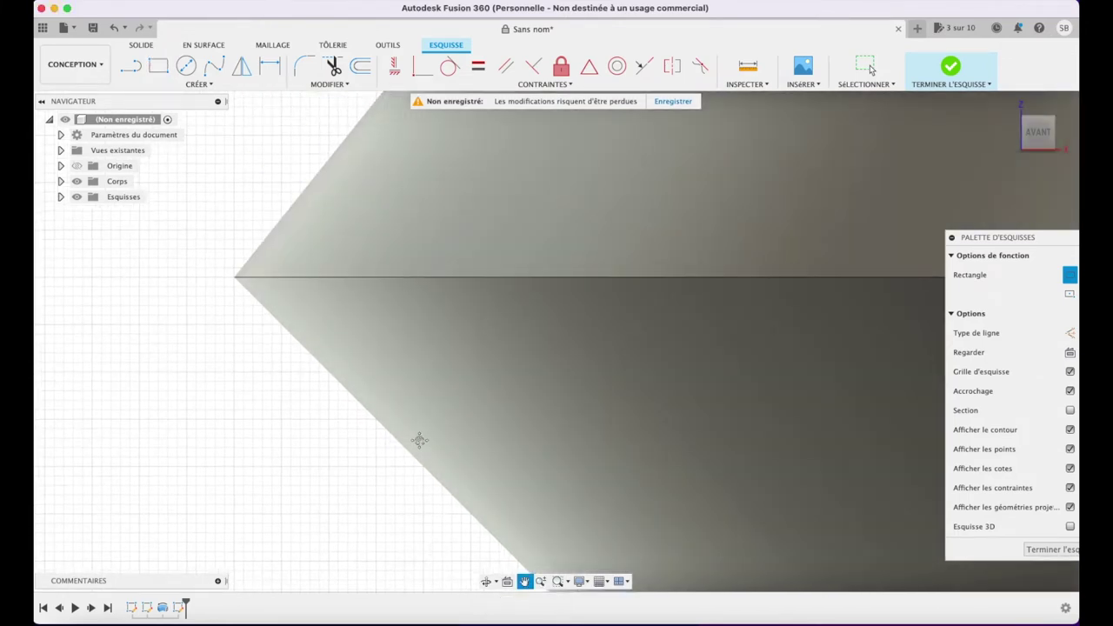
key(r)
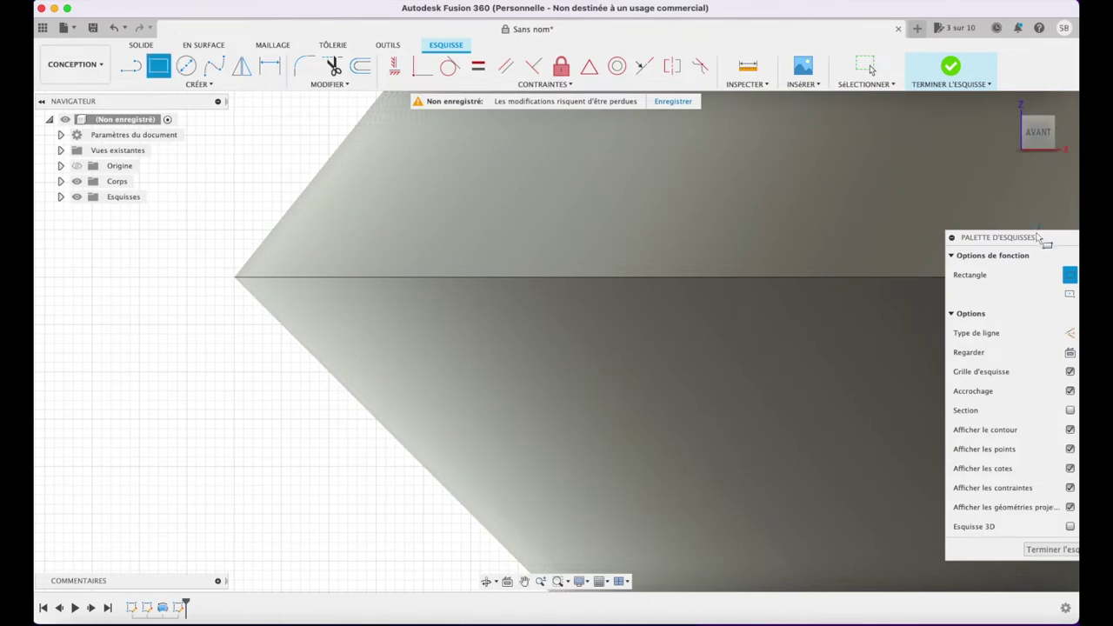
mouse_move(1042, 240)
mouse_down()
mouse_move(946, 235)
mouse_move(965, 238)
mouse_up()
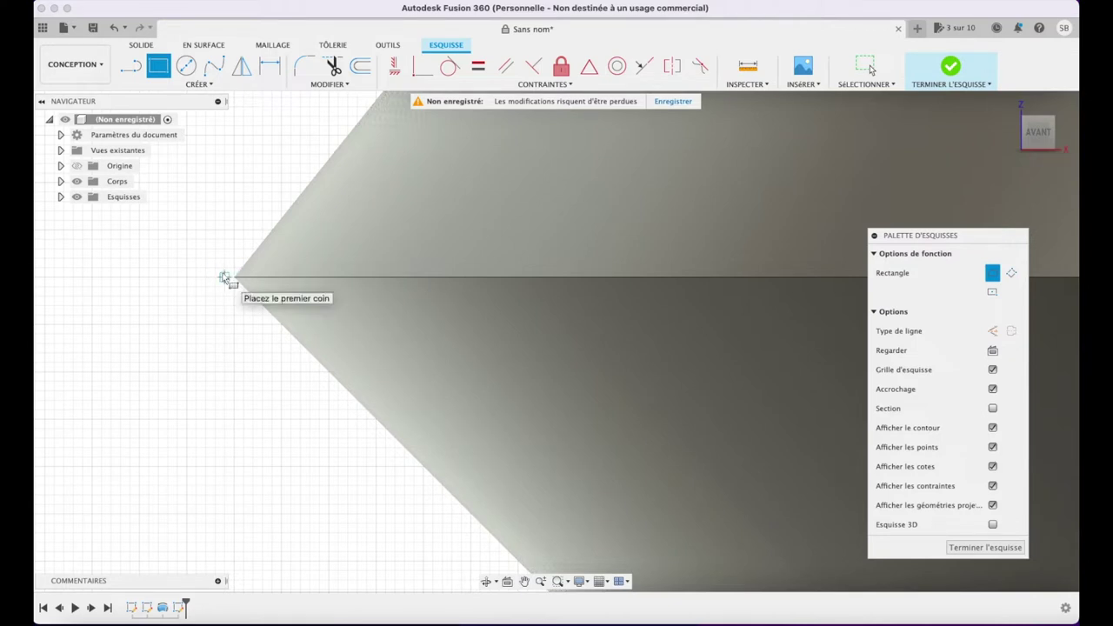
click(223, 278)
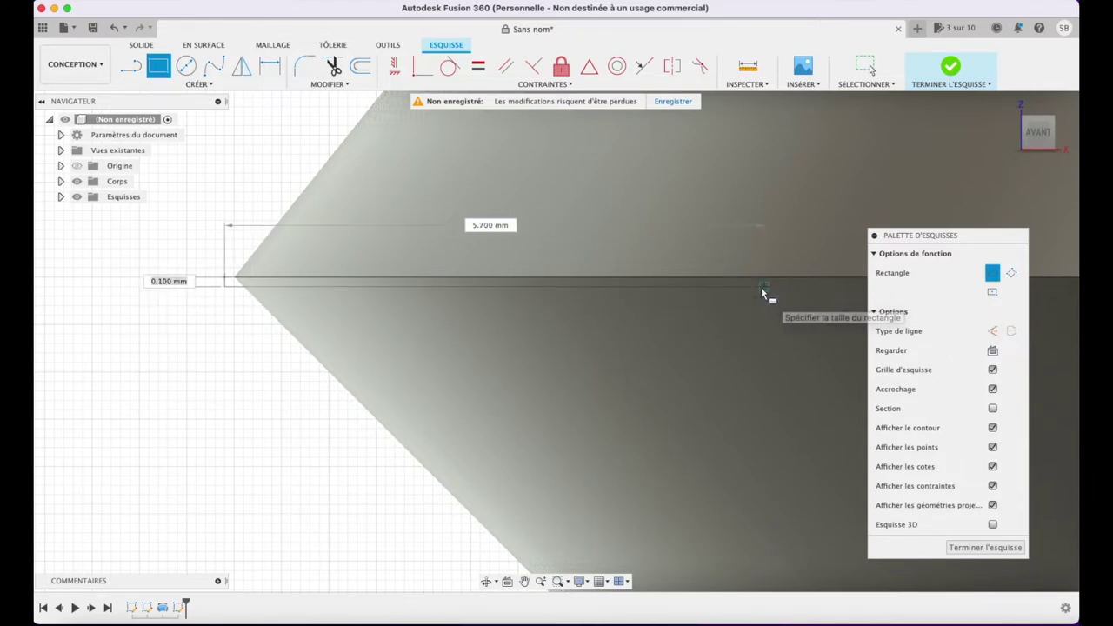
- Draw a thin 102.1 mm by 0.1 mm rectangle along the top's widest edge
scroll(761, 286, down, 3)
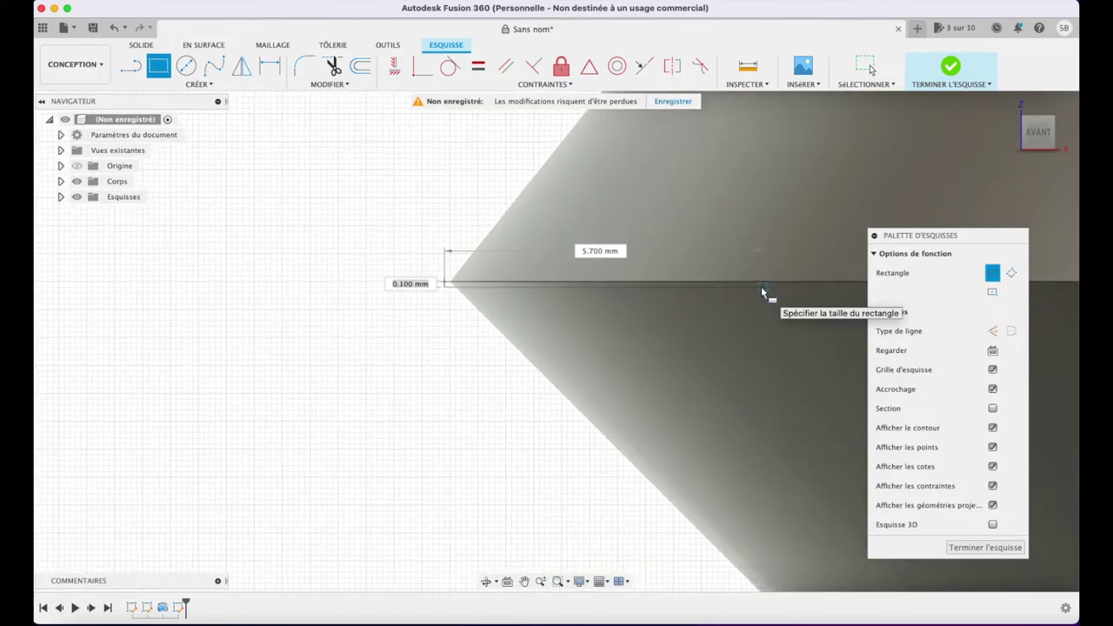
scroll(761, 286, down, 3)
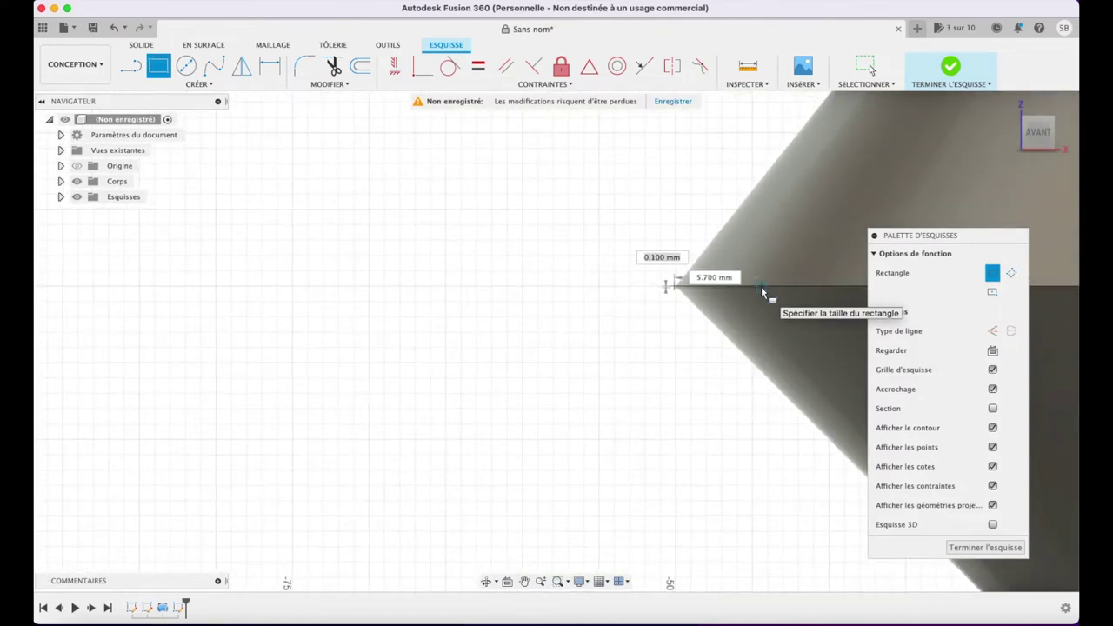
click(524, 582)
drag(751, 441, 182, 449)
scroll(412, 405, down, 2)
scroll(412, 406, down, 3)
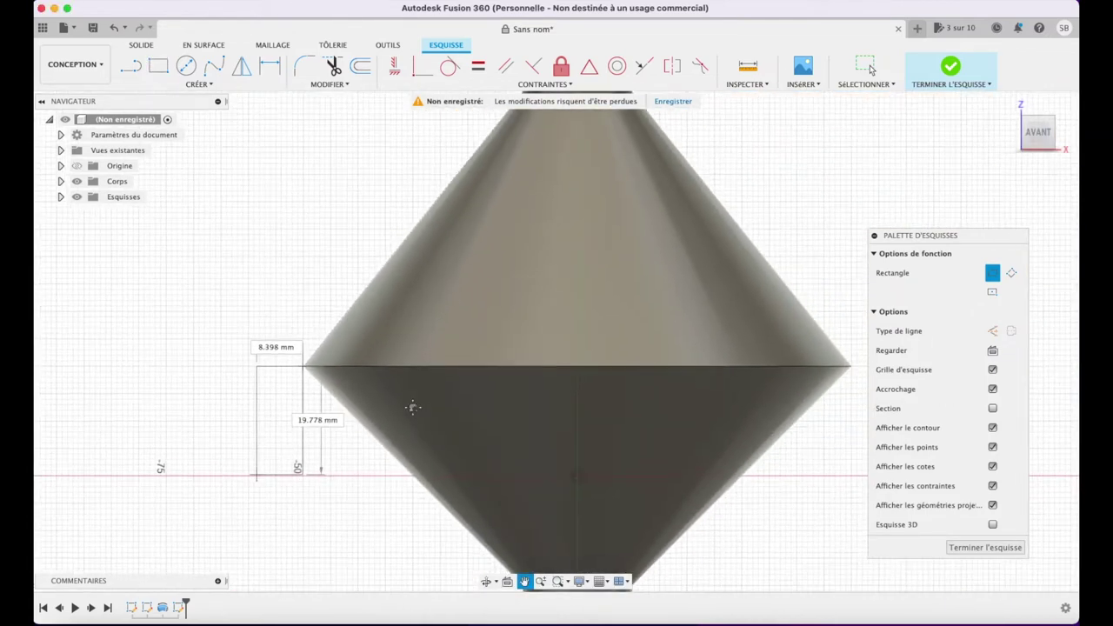
key(r)
click(304, 366)
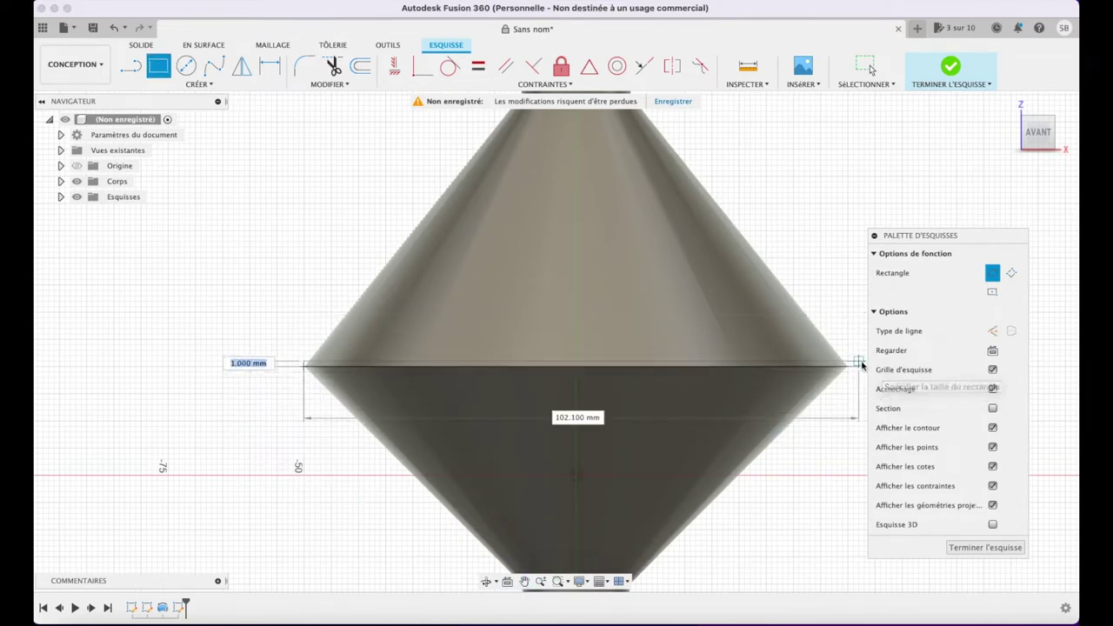
text(0,1)
key(Tab)
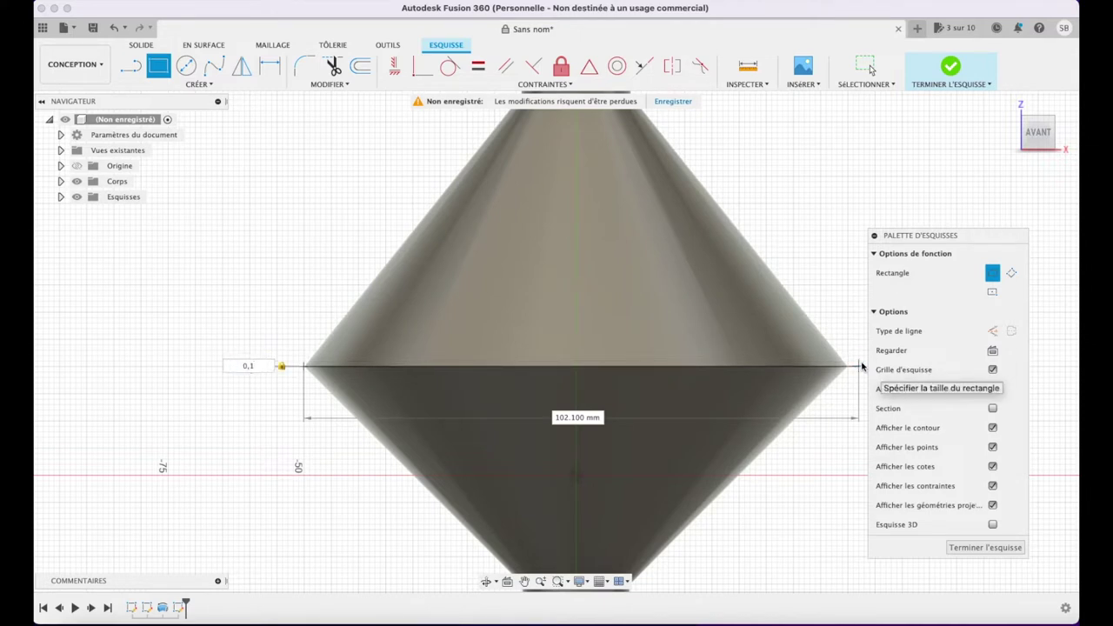
key(Return)
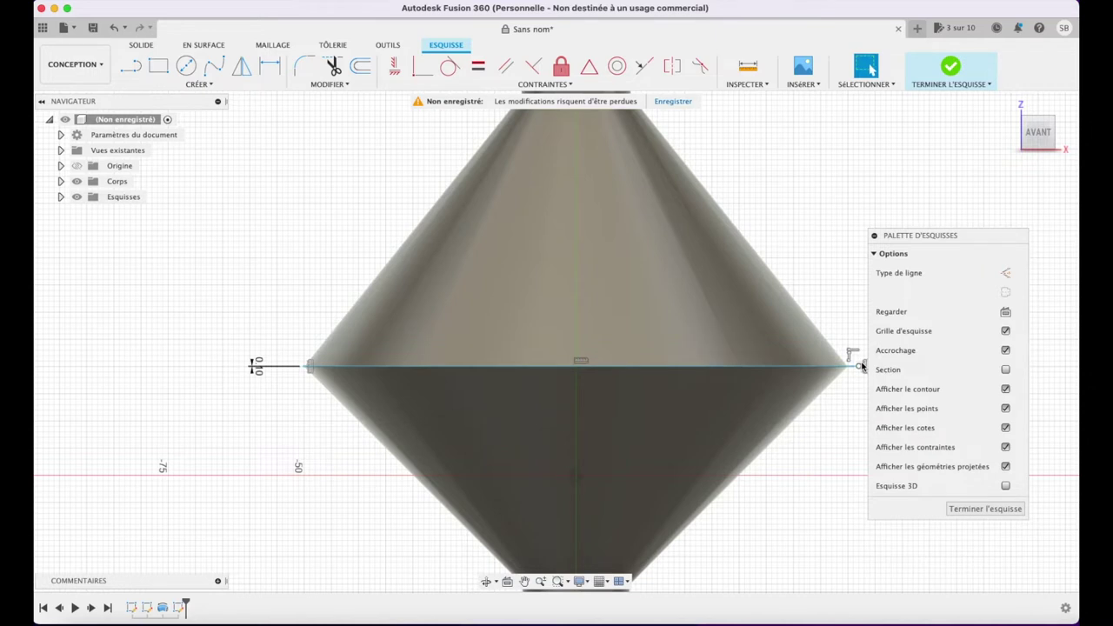
- Finish the rectangle sketch and zoom to check the result
click(983, 509)
scroll(818, 393, up, 5)
scroll(818, 393, up, 3)
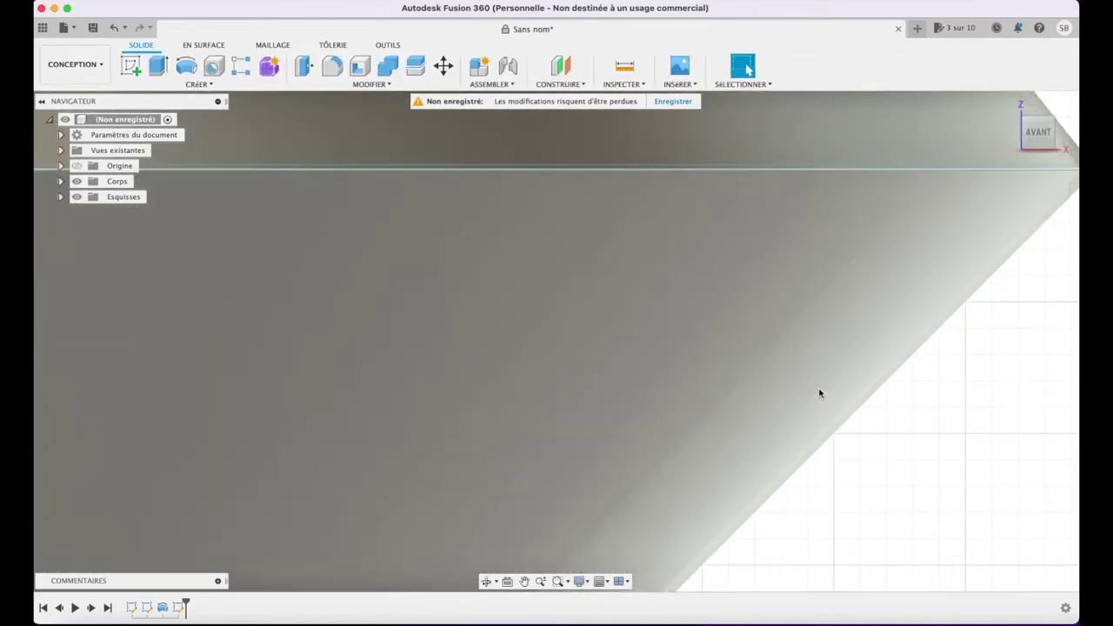
scroll(819, 393, down, 3)
scroll(818, 393, down, 2)
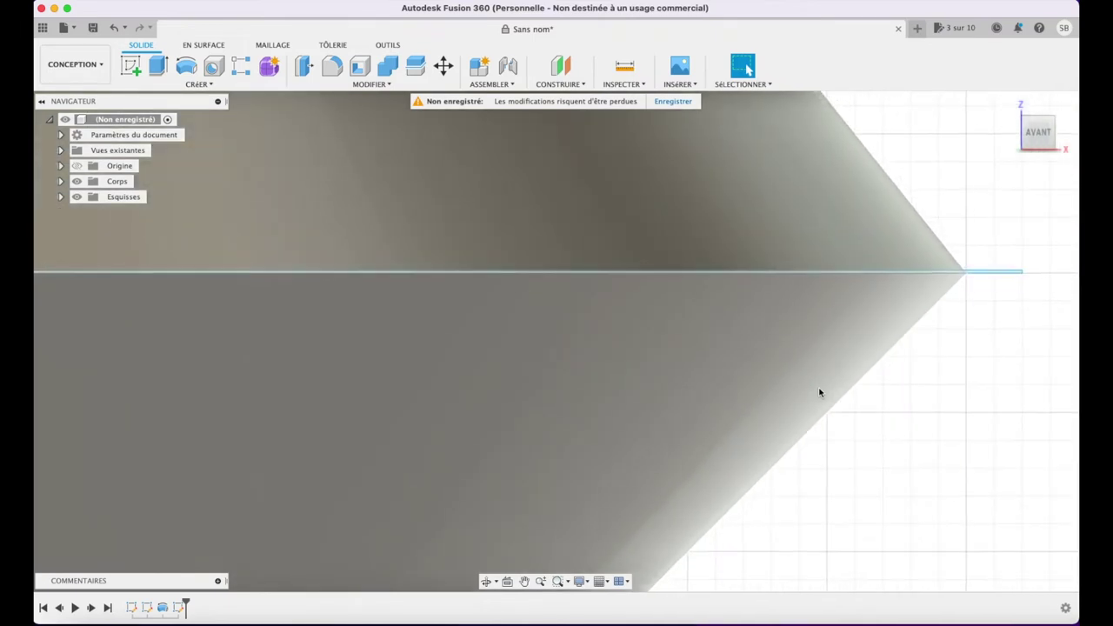
- Cut-extrude the thin rectangle two-sided, 120 mm and 100 mm, through the top
click(988, 273)
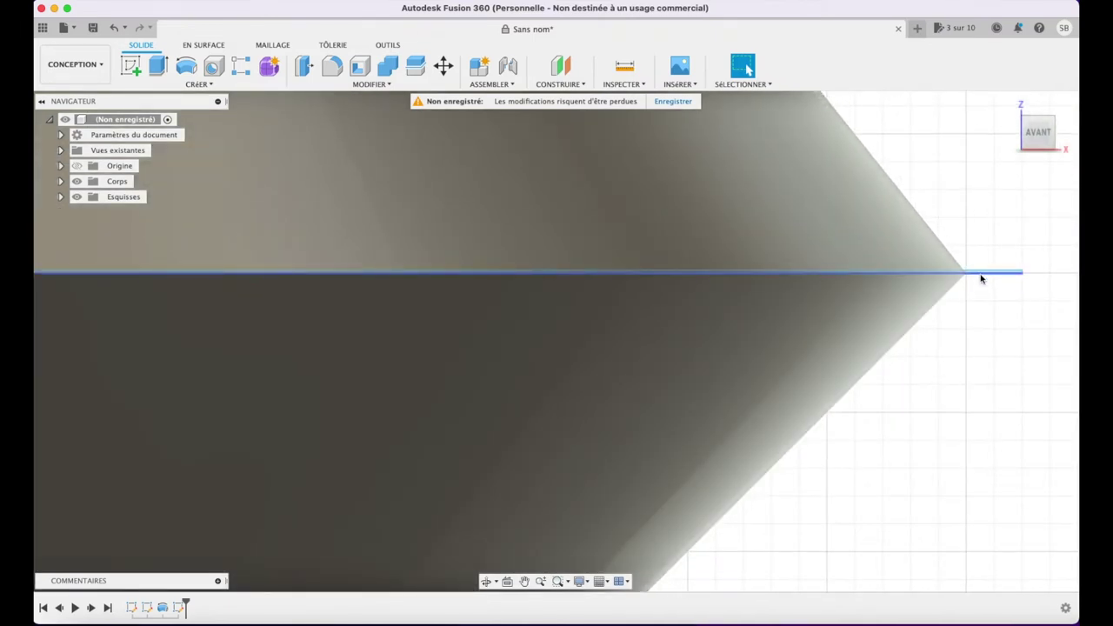
key(e)
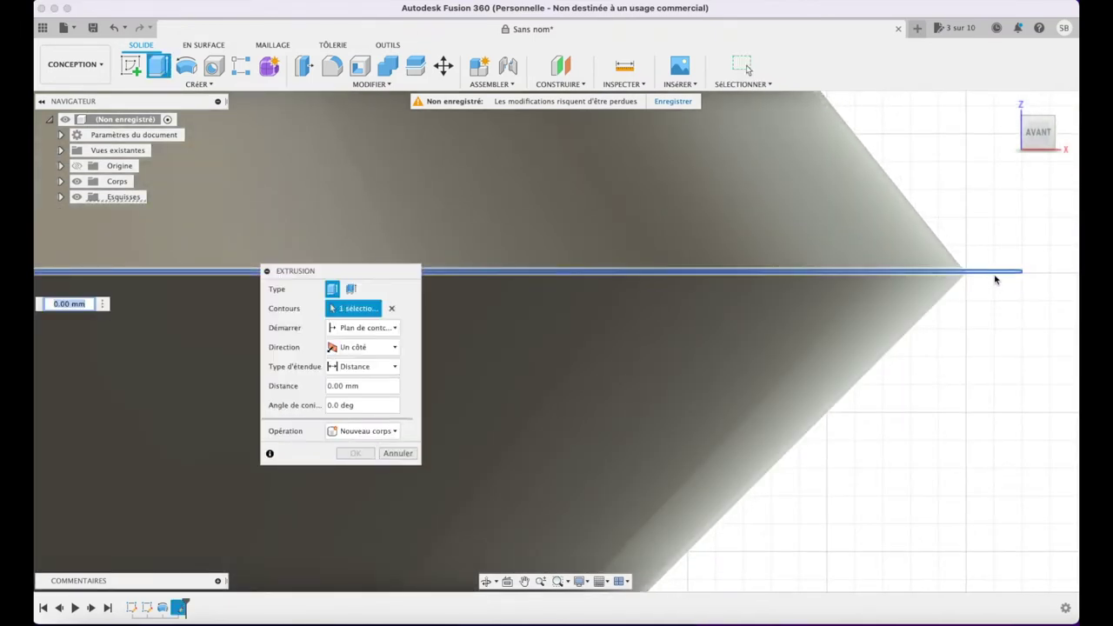
click(996, 276)
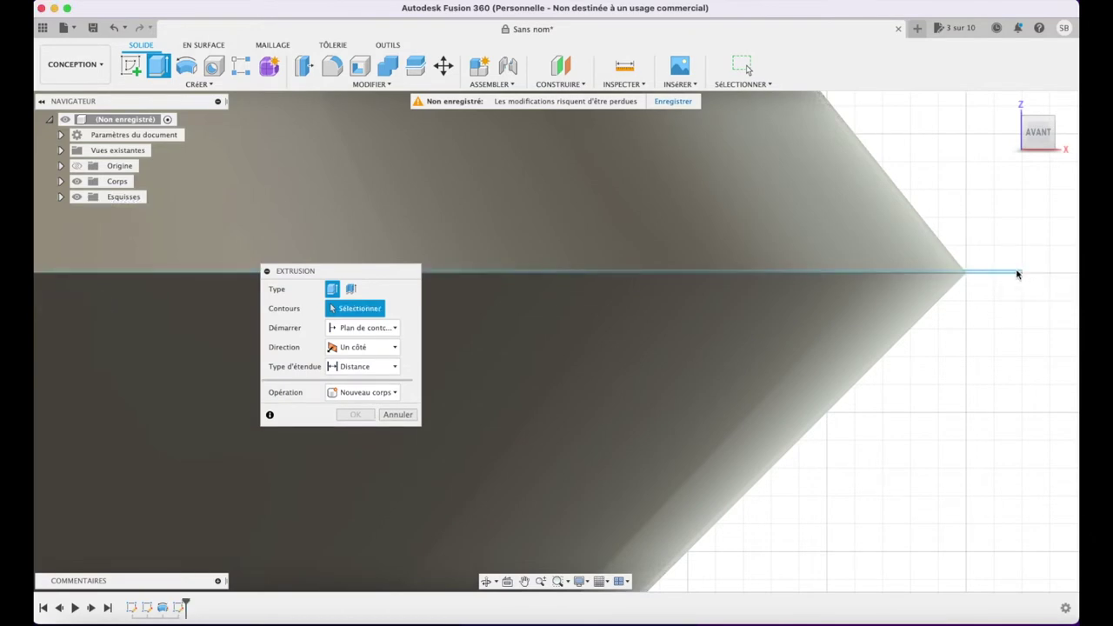
click(1009, 273)
mouse_move(1048, 132)
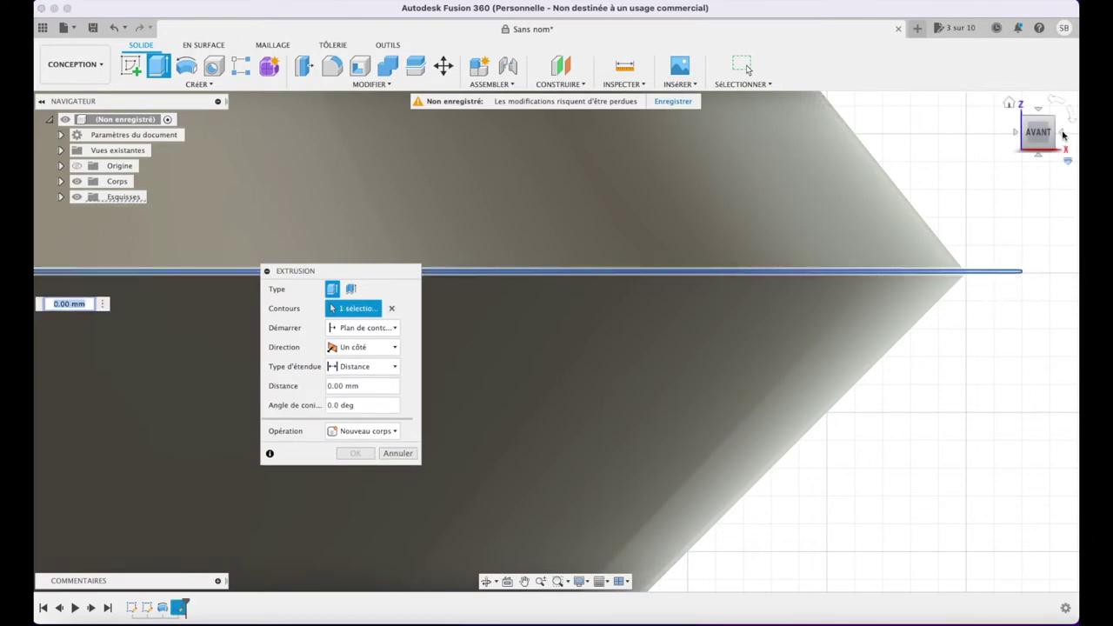
click(1011, 104)
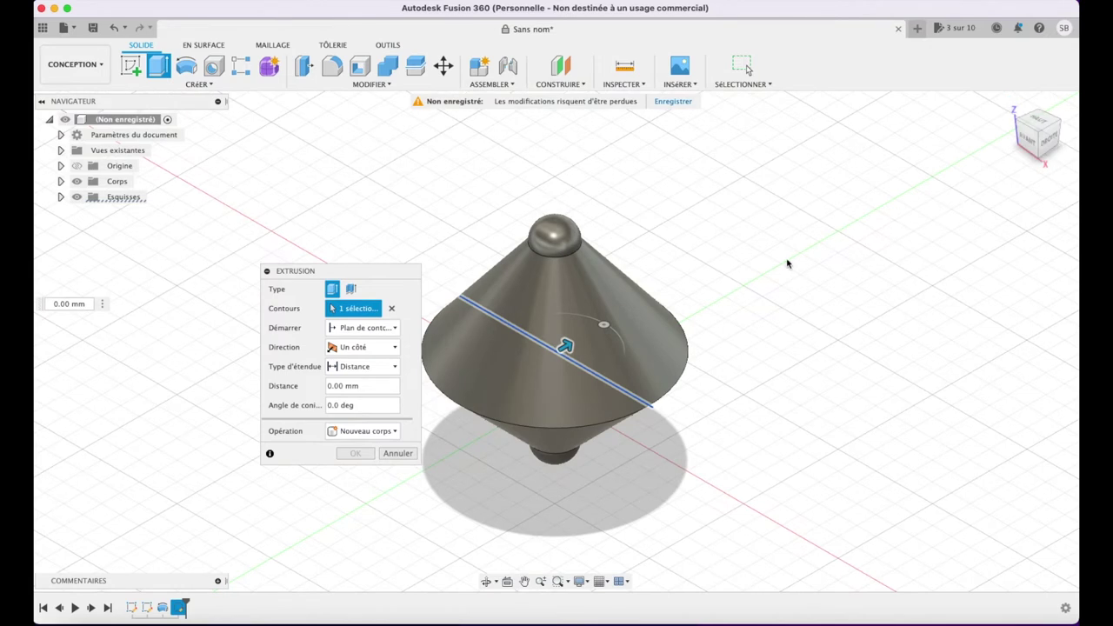
drag(361, 274, 174, 285)
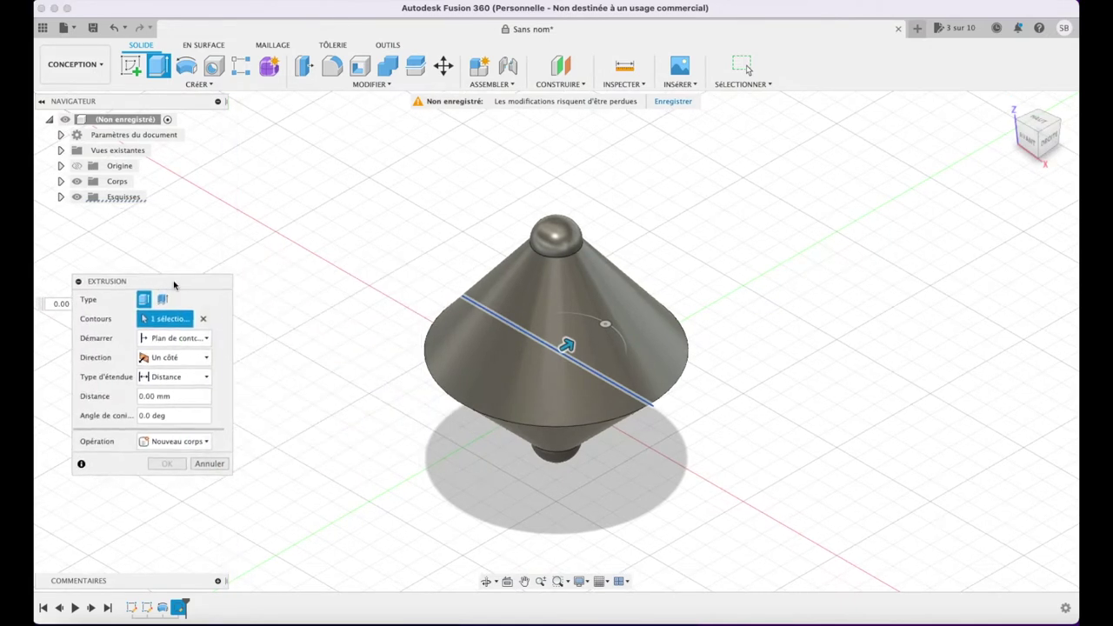
text(120)
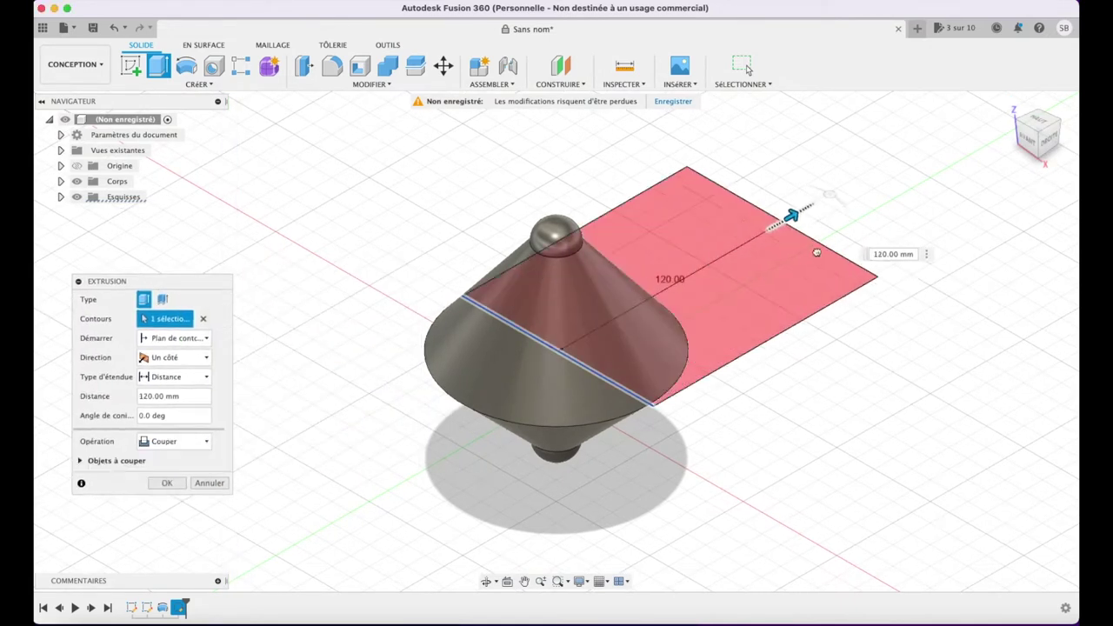
click(174, 358)
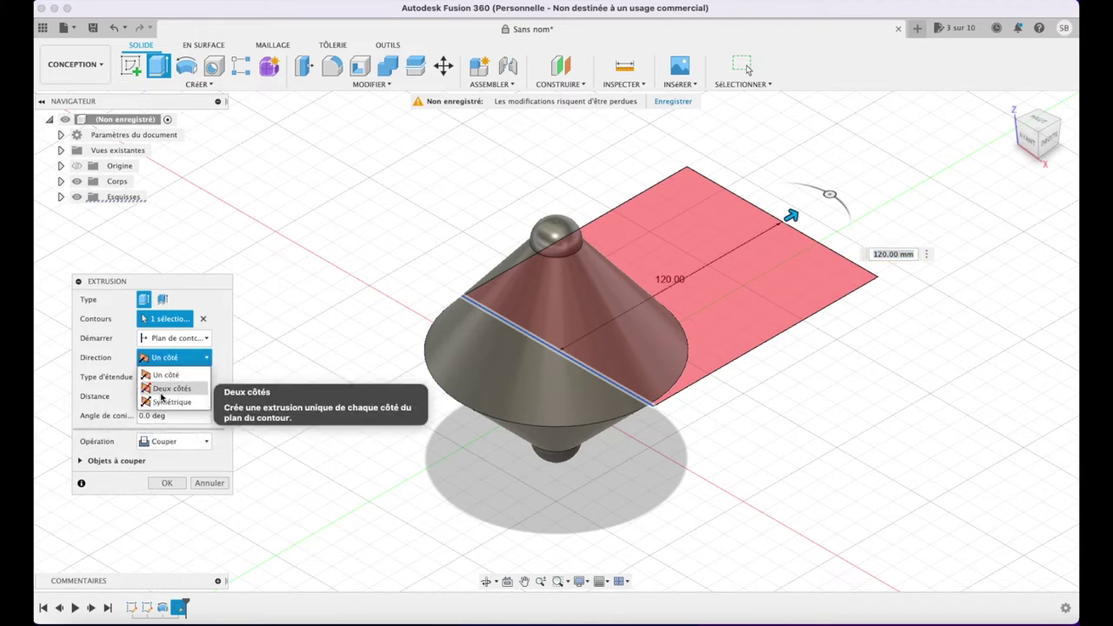
click(164, 372)
drag(546, 358, 360, 465)
click(166, 580)
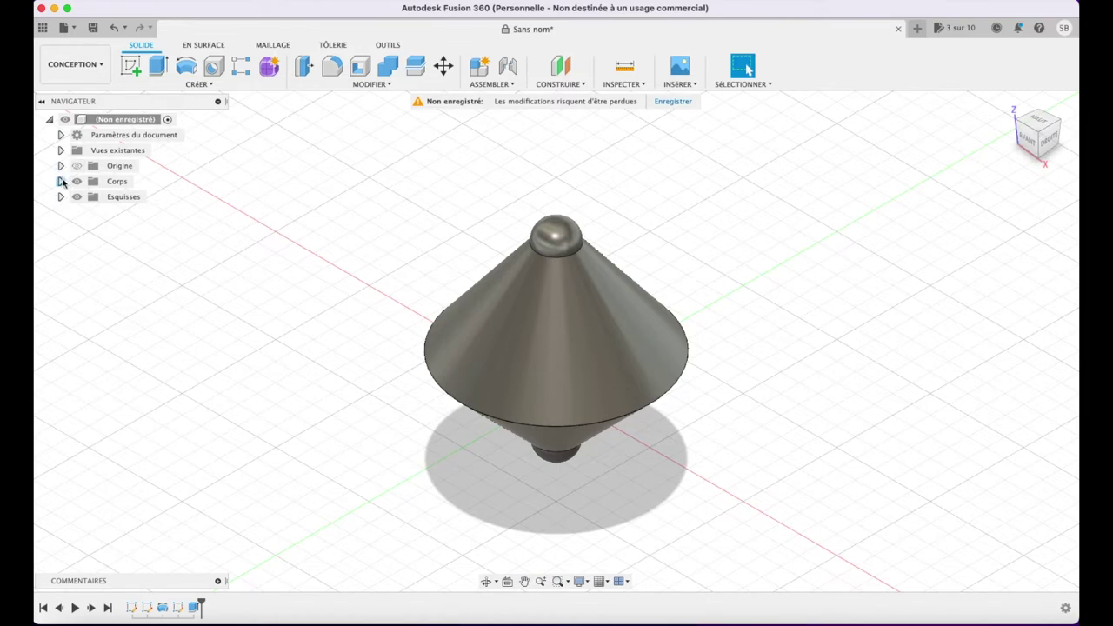
- Hide Corps2 in the browser and orbit to view the lower half Corps1 from above
click(61, 181)
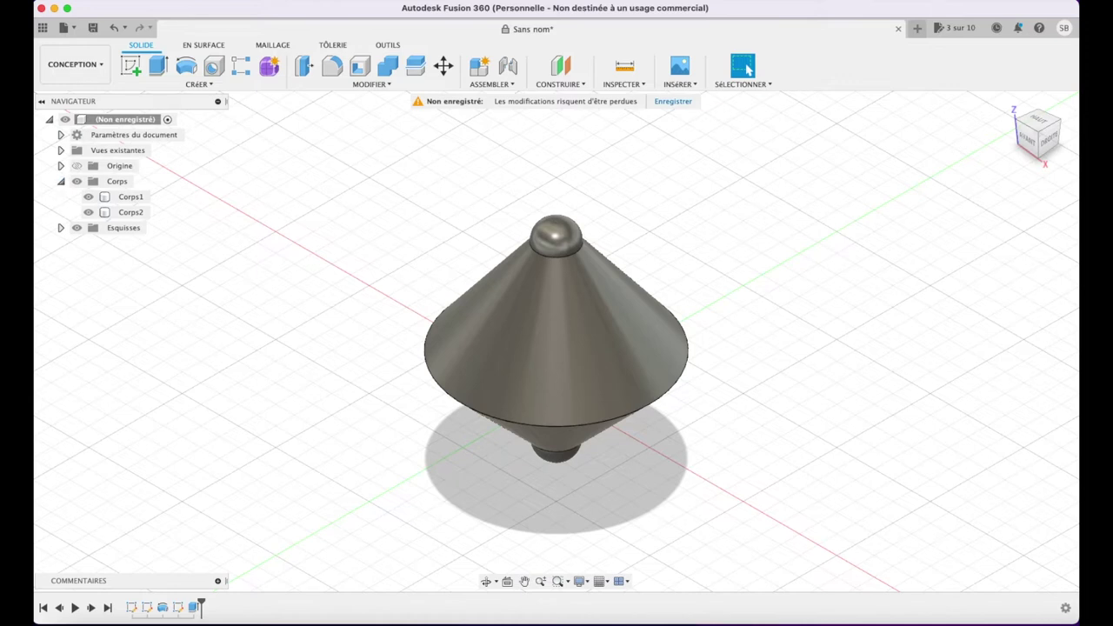
mouse_move(1035, 138)
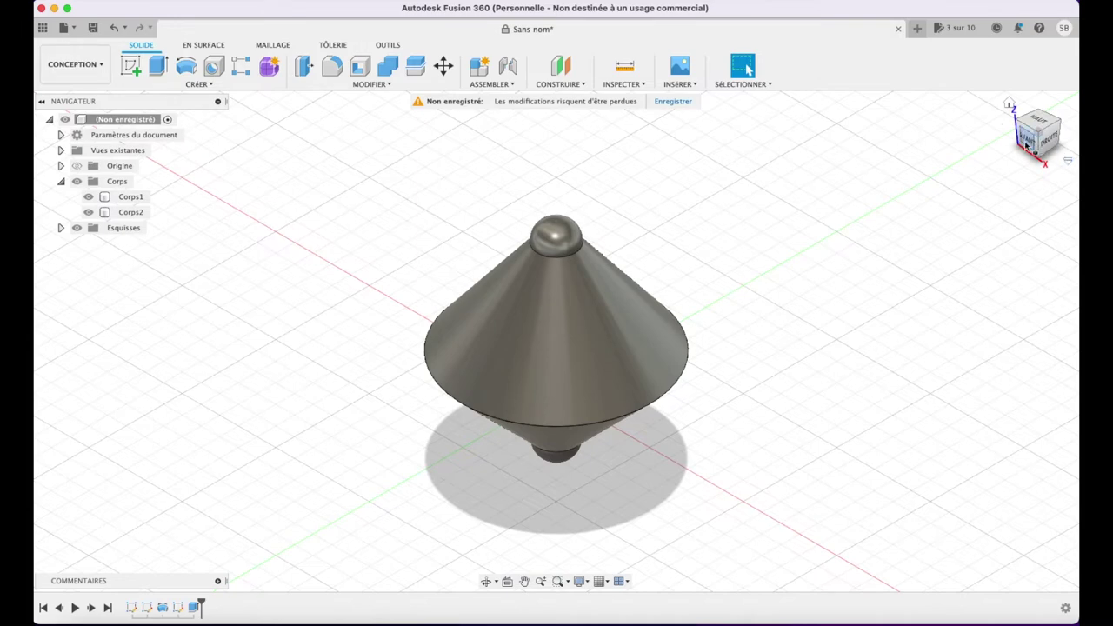
click(1026, 146)
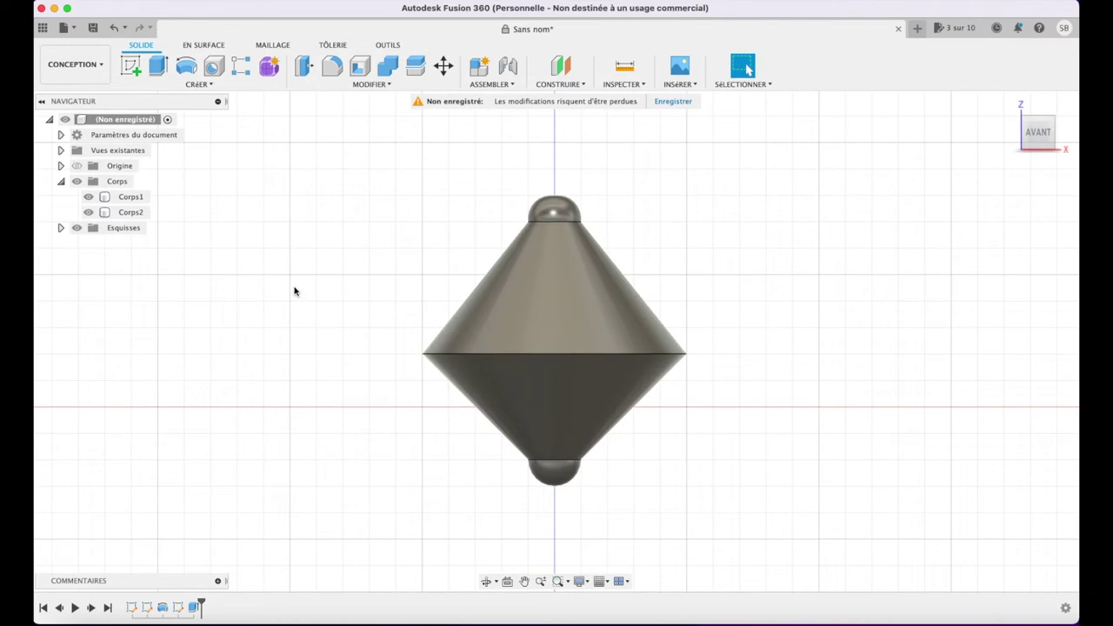
click(88, 215)
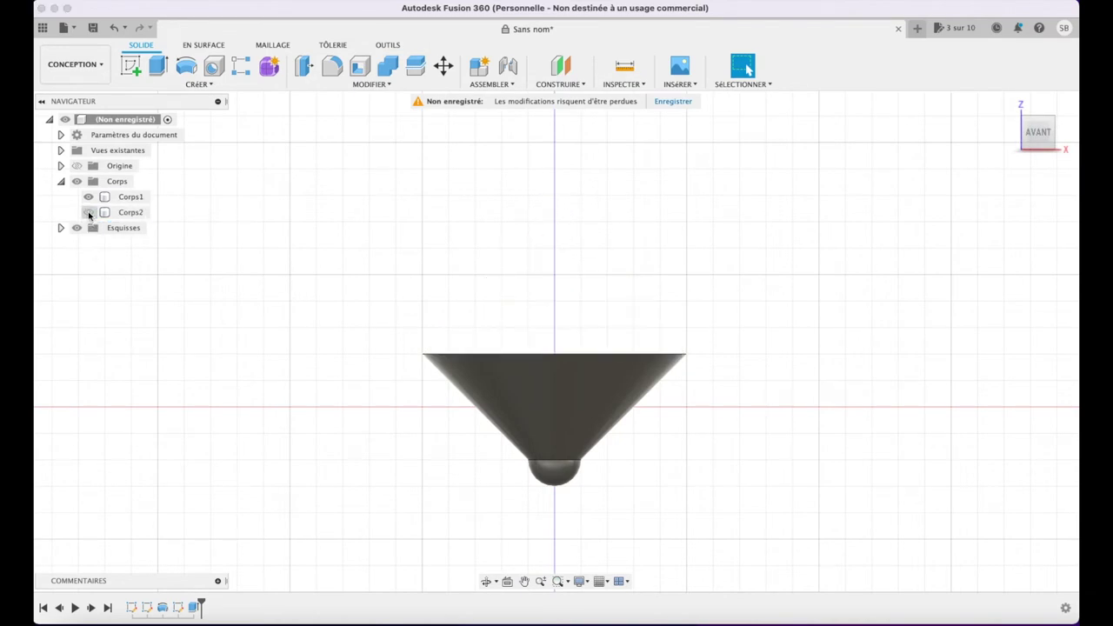
drag(1040, 130, 1019, 186)
click(612, 338)
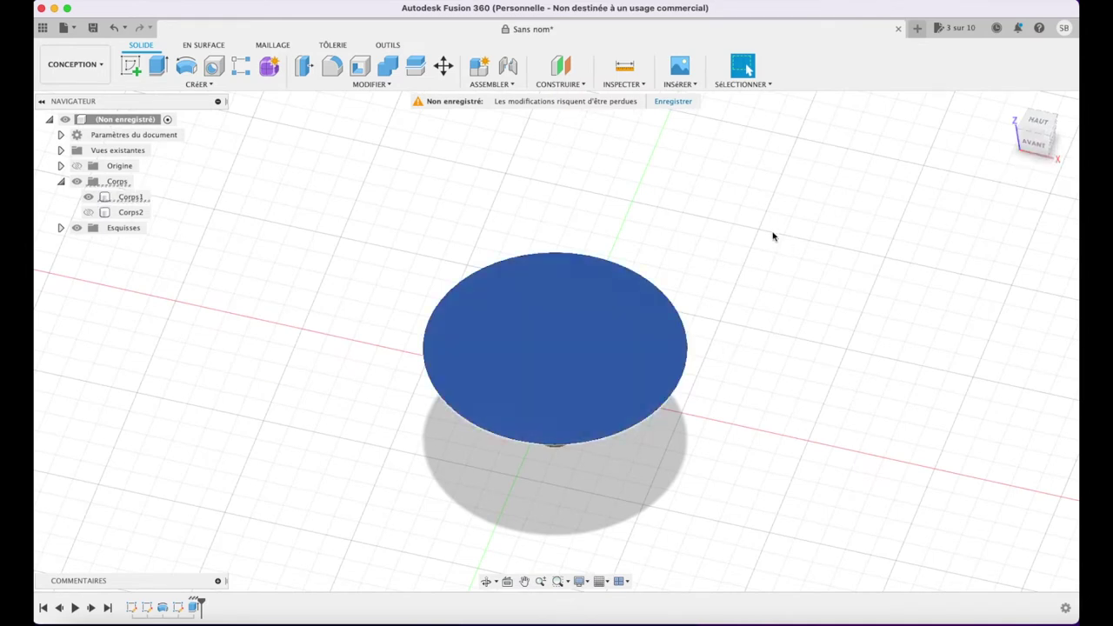
- Shell Corps1 inward with a 3 mm wall, then show Corps2 again
click(360, 65)
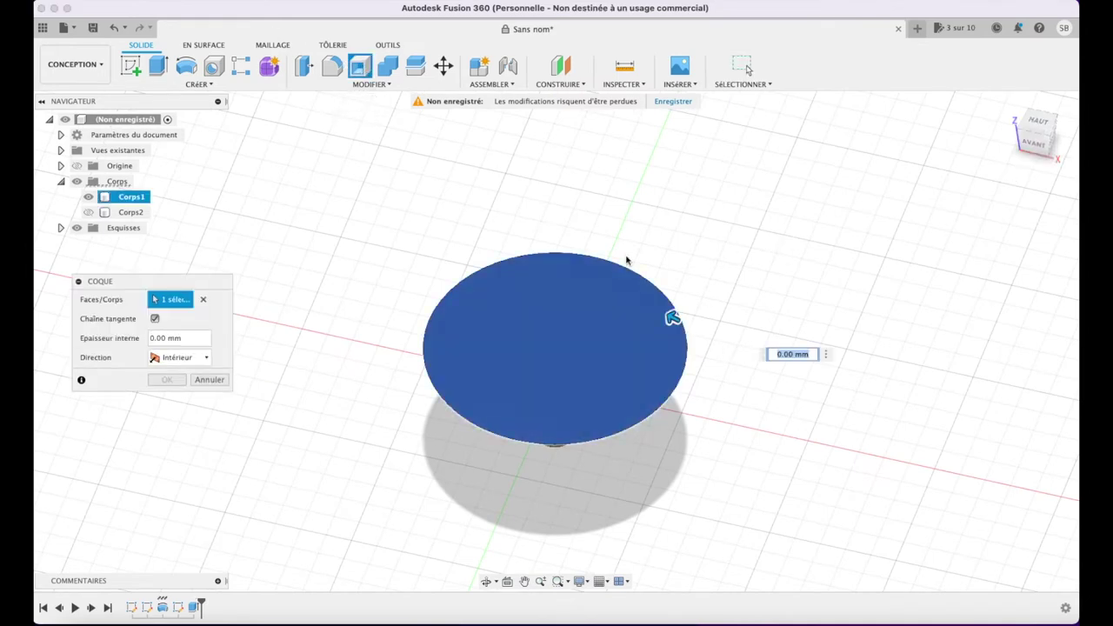
click(188, 339)
drag(188, 339, 100, 337)
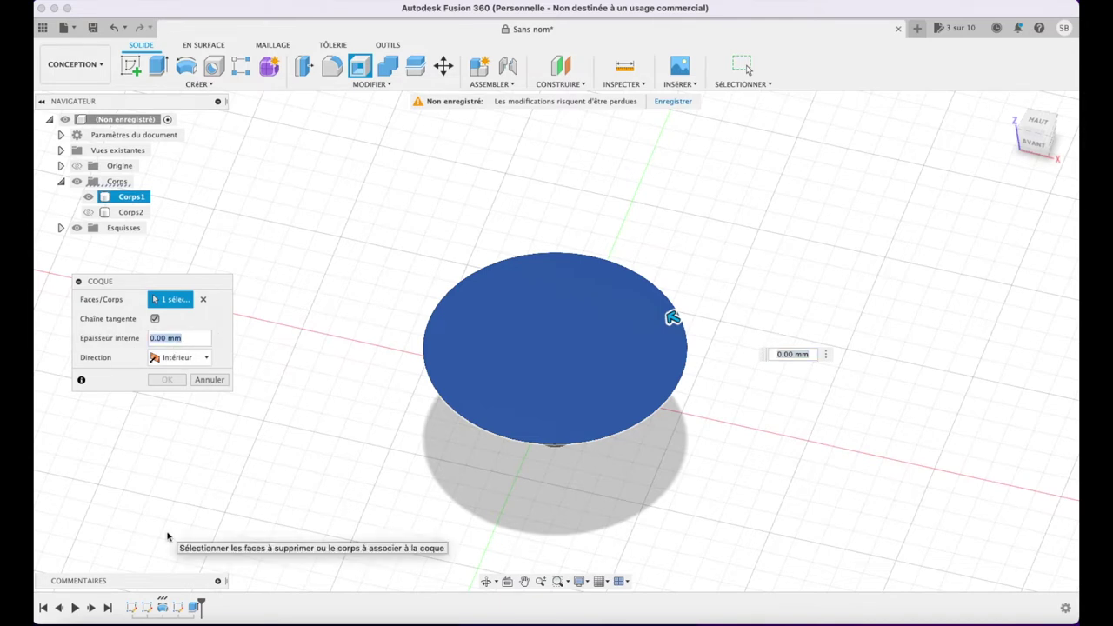
text(1)
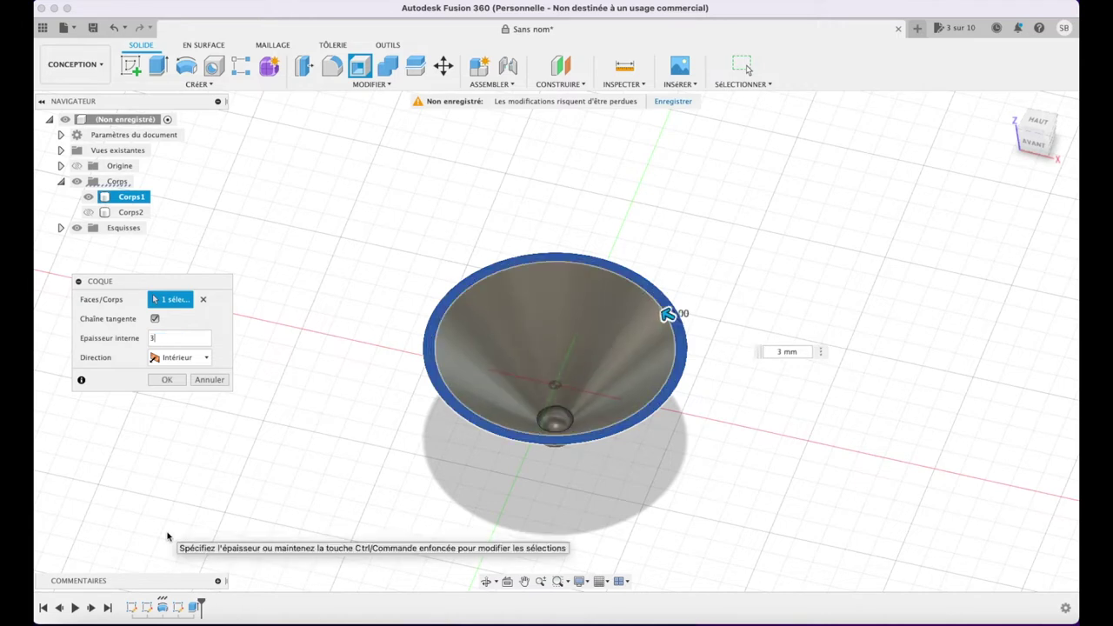
click(166, 380)
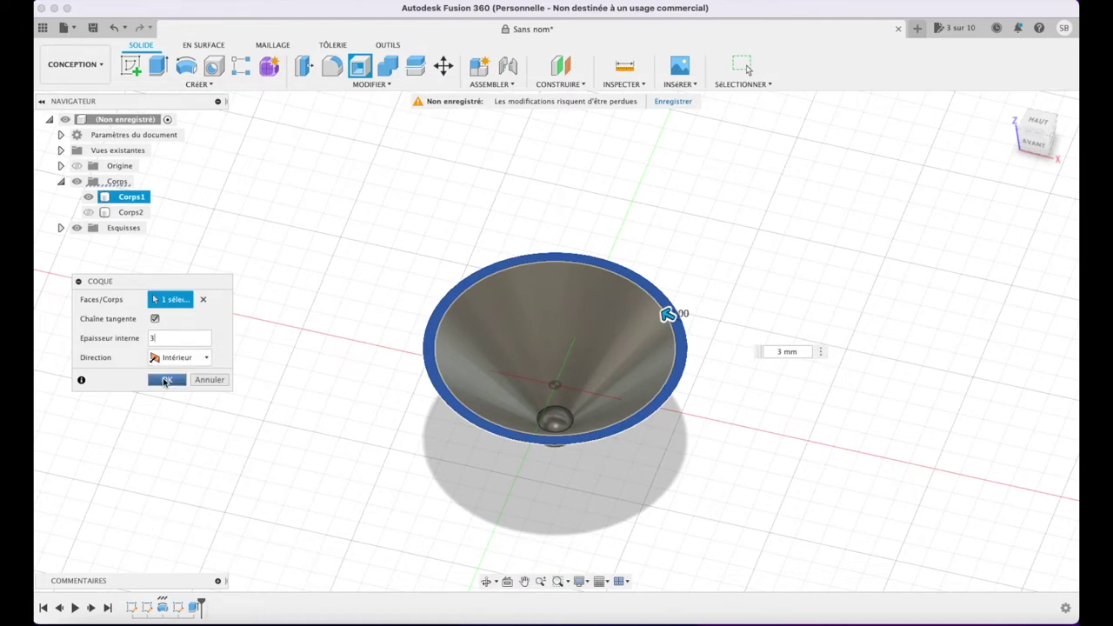
click(88, 212)
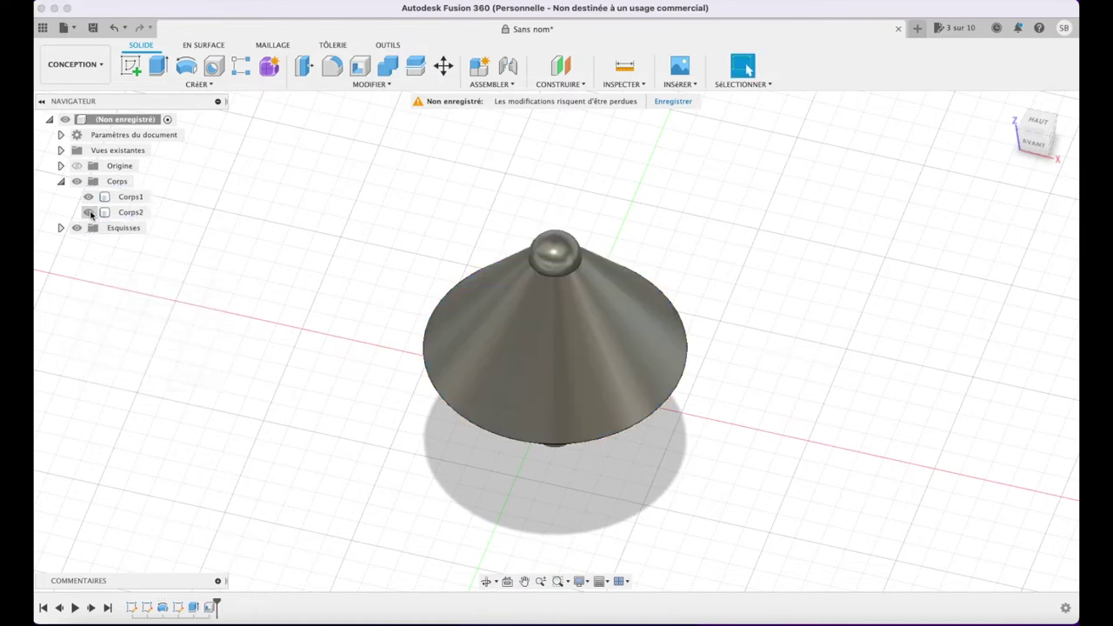
- Hide the inner body and orbit to select the upper cone's flat bottom face
click(128, 199)
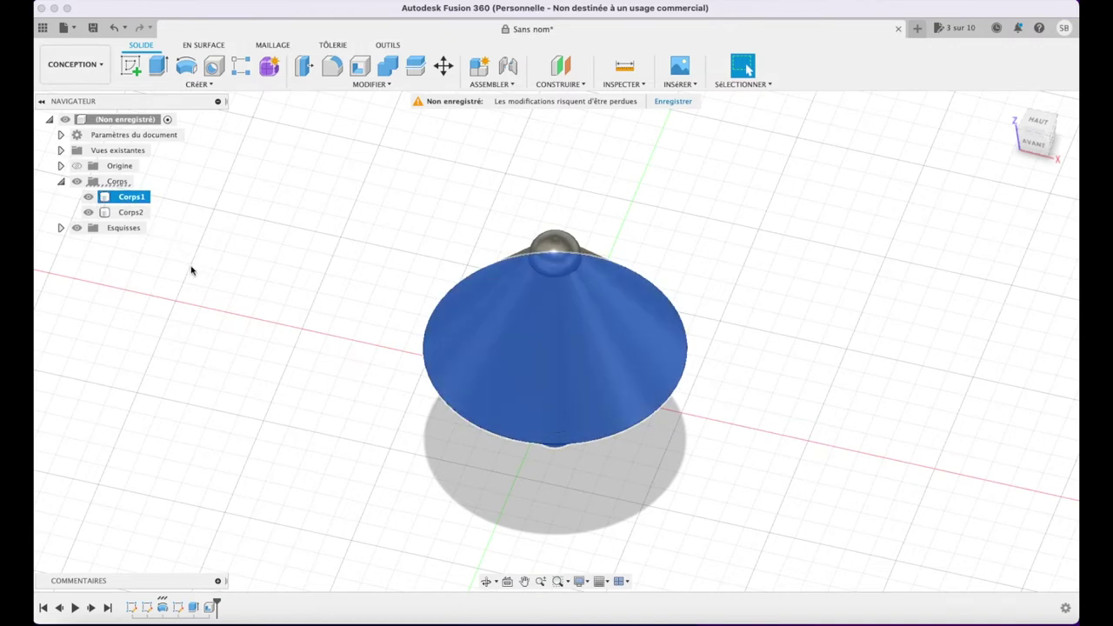
click(88, 213)
click(88, 213)
click(88, 197)
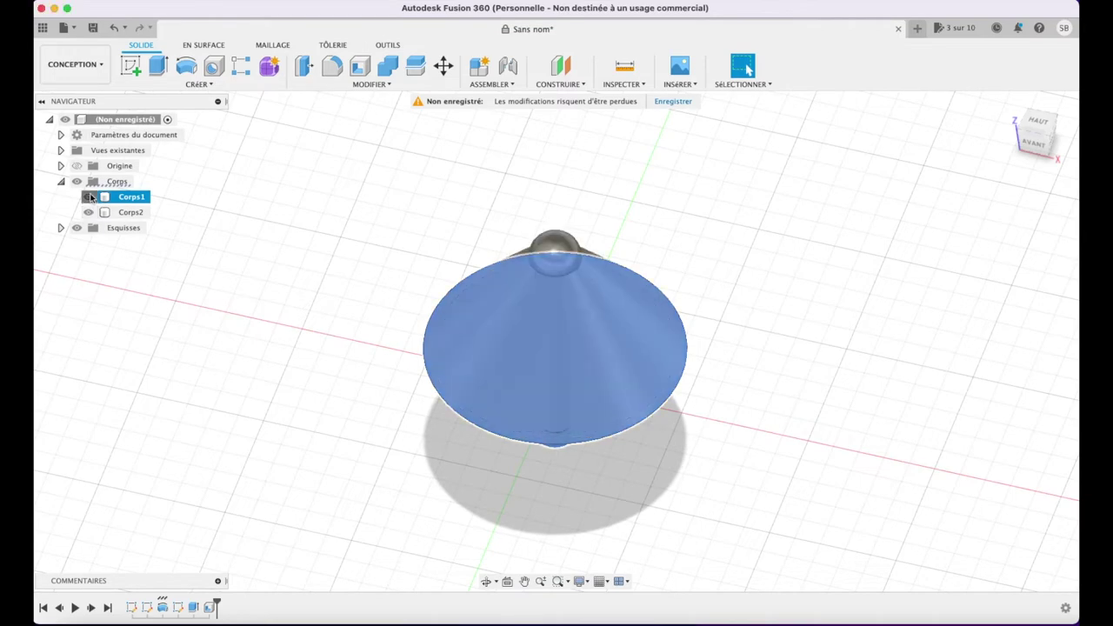
click(1048, 142)
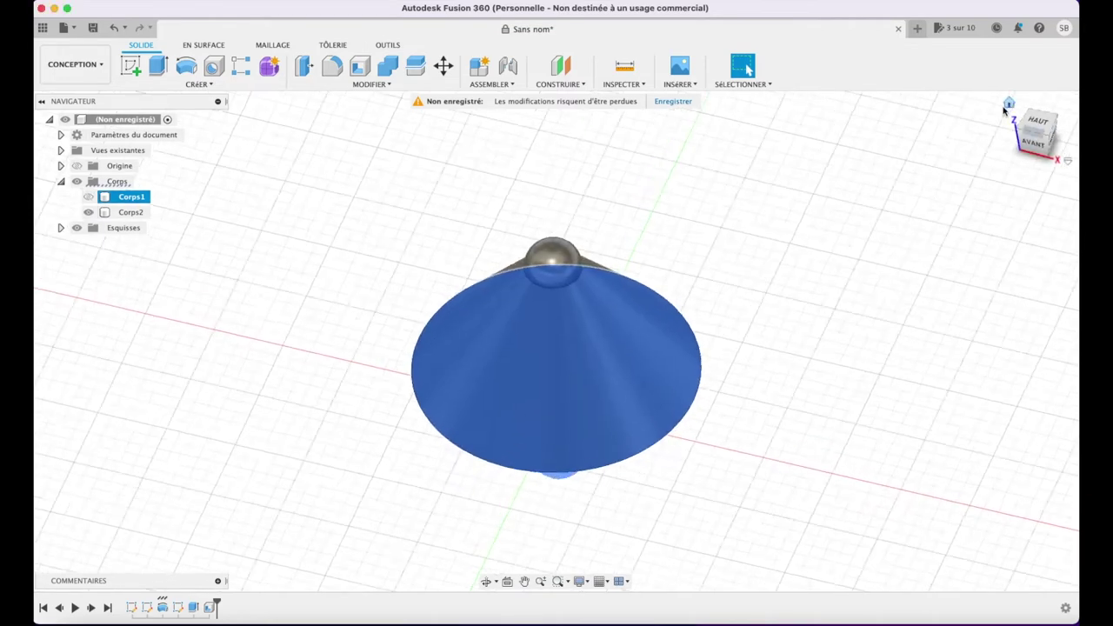
click(910, 260)
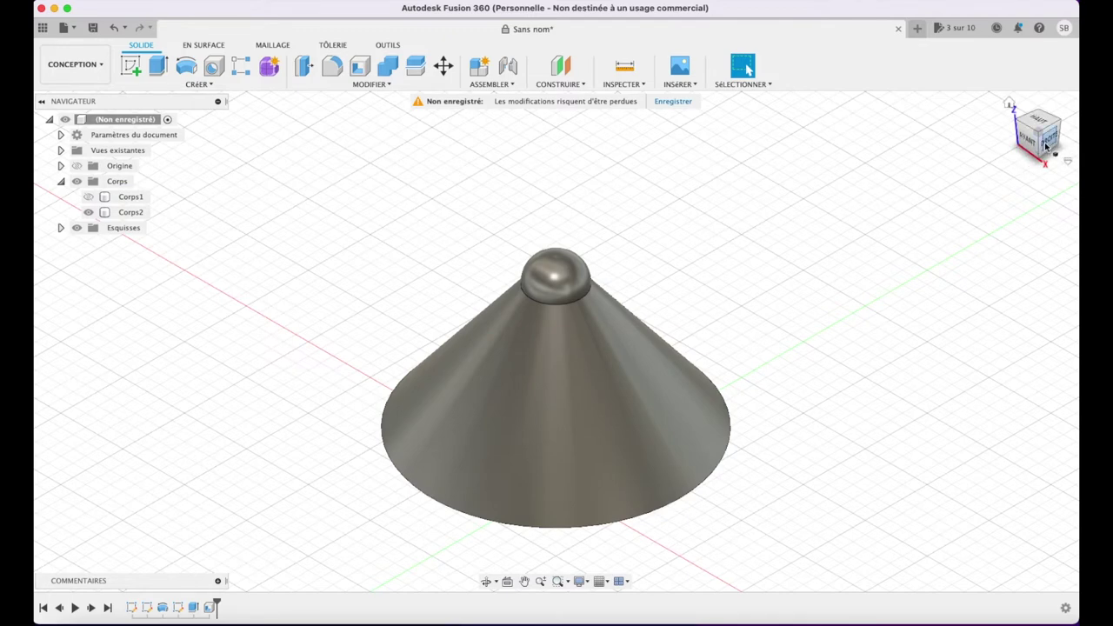
mouse_move(1058, 150)
shift+middle_down()
mouse_move(1015, 97)
mouse_move(1009, 192)
shift+middle_up()
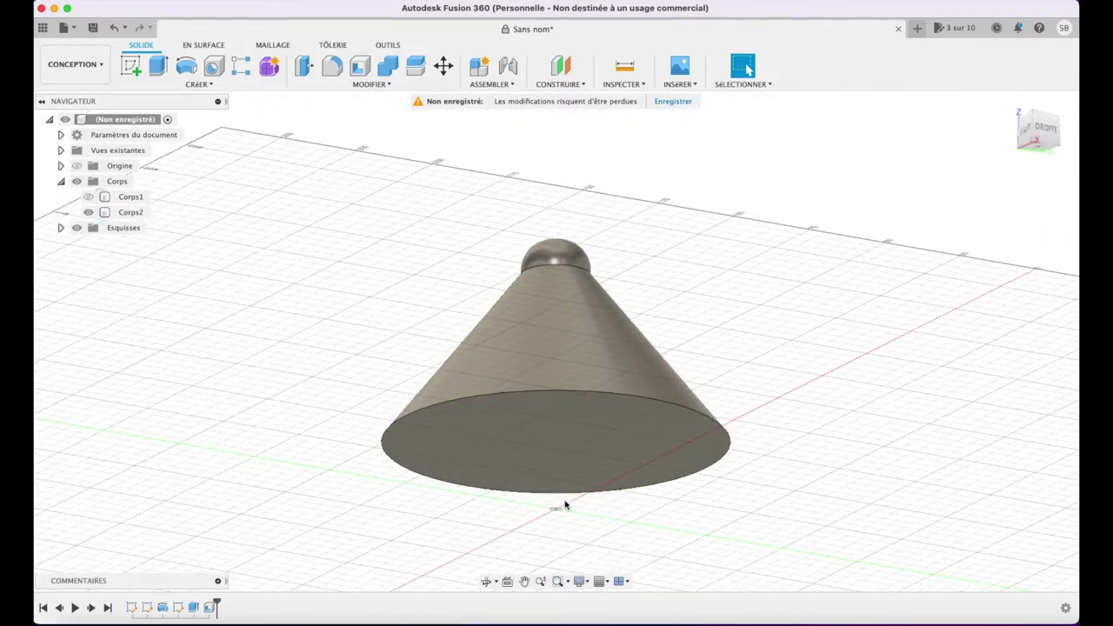
click(582, 448)
click(582, 448)
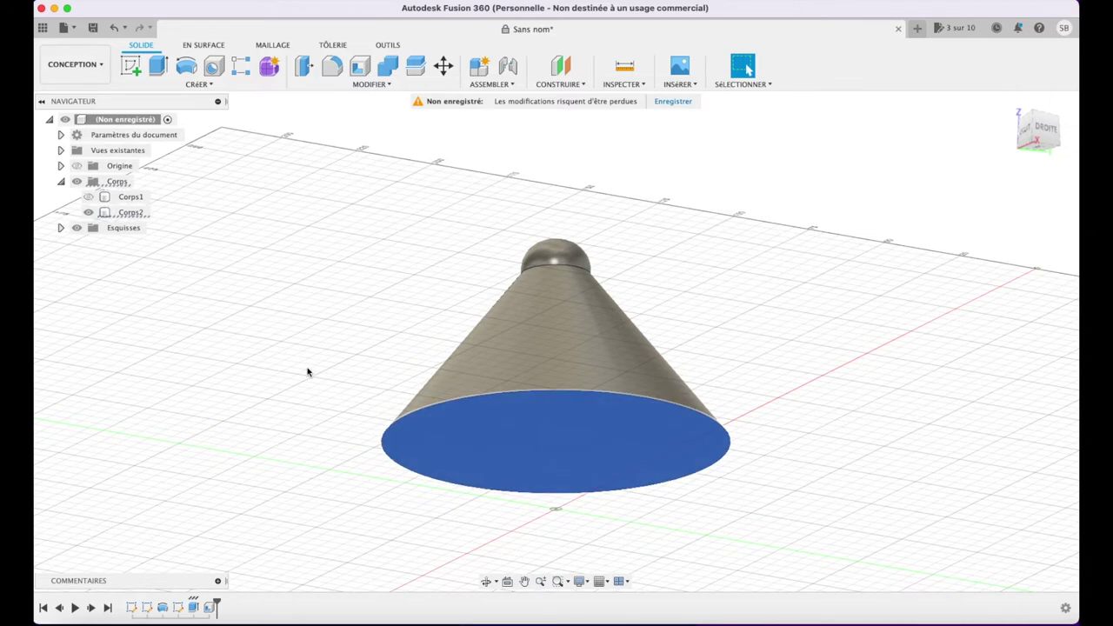
- Shell the upper cone inward with a 3 mm wall, leaving its base open
click(360, 65)
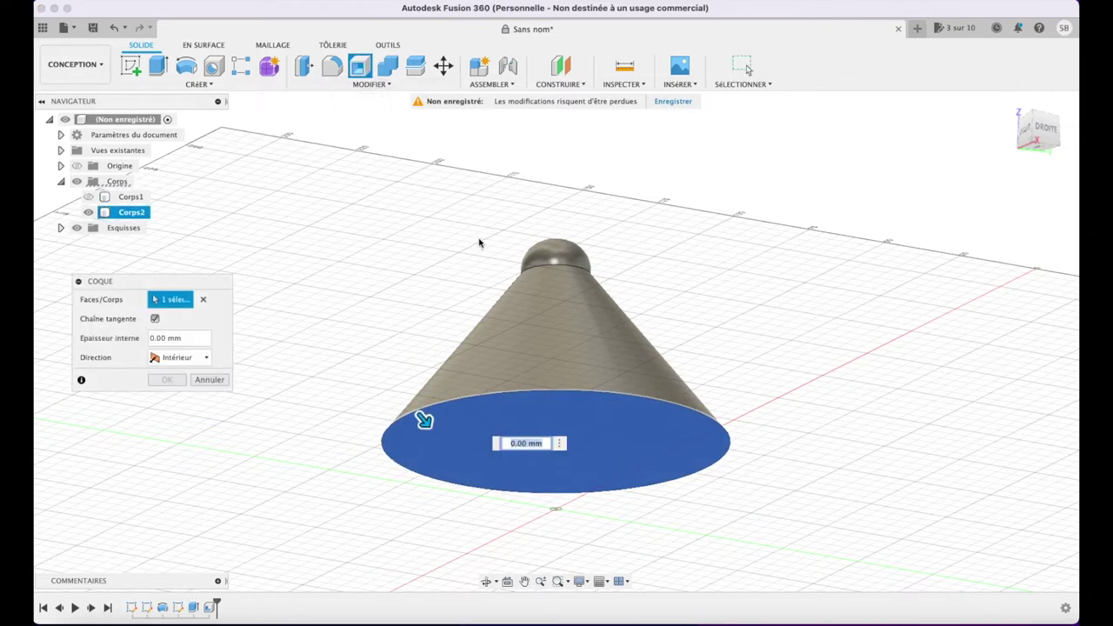
click(185, 338)
drag(191, 339, 80, 333)
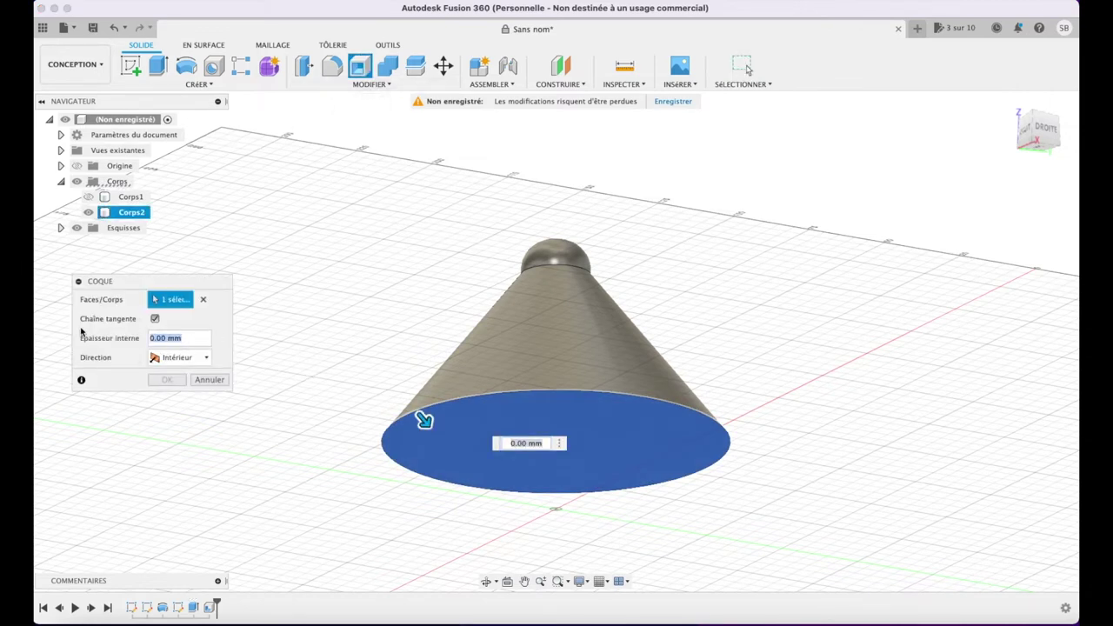
text(3)
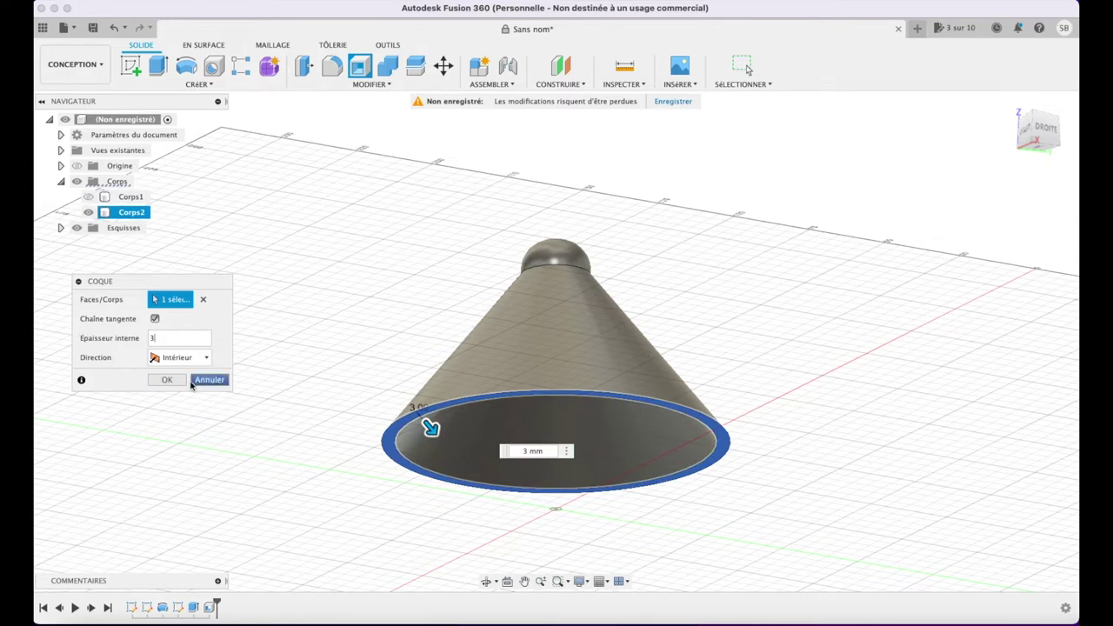
click(158, 385)
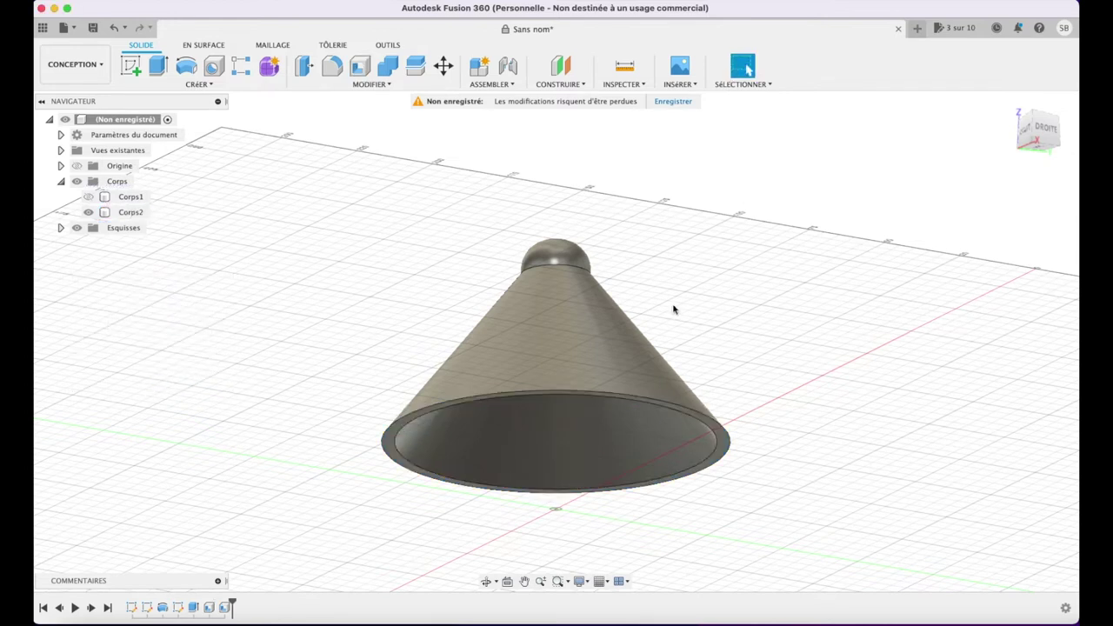
- Show the lower cone body Corps1 and hide the shelled upper cone Corps2
click(92, 199)
click(91, 197)
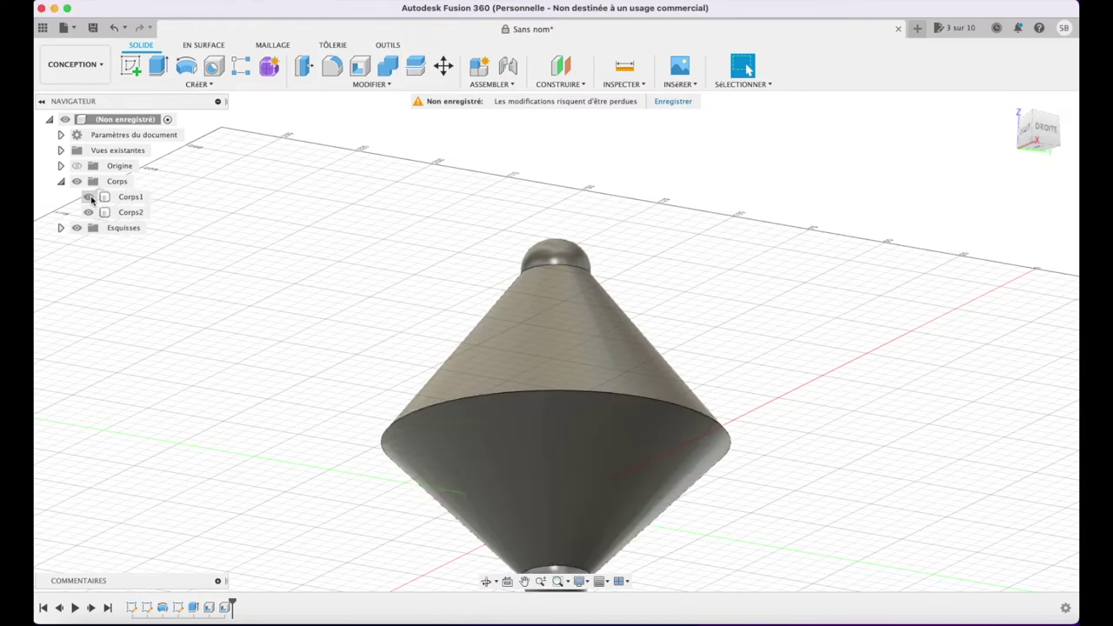
click(91, 197)
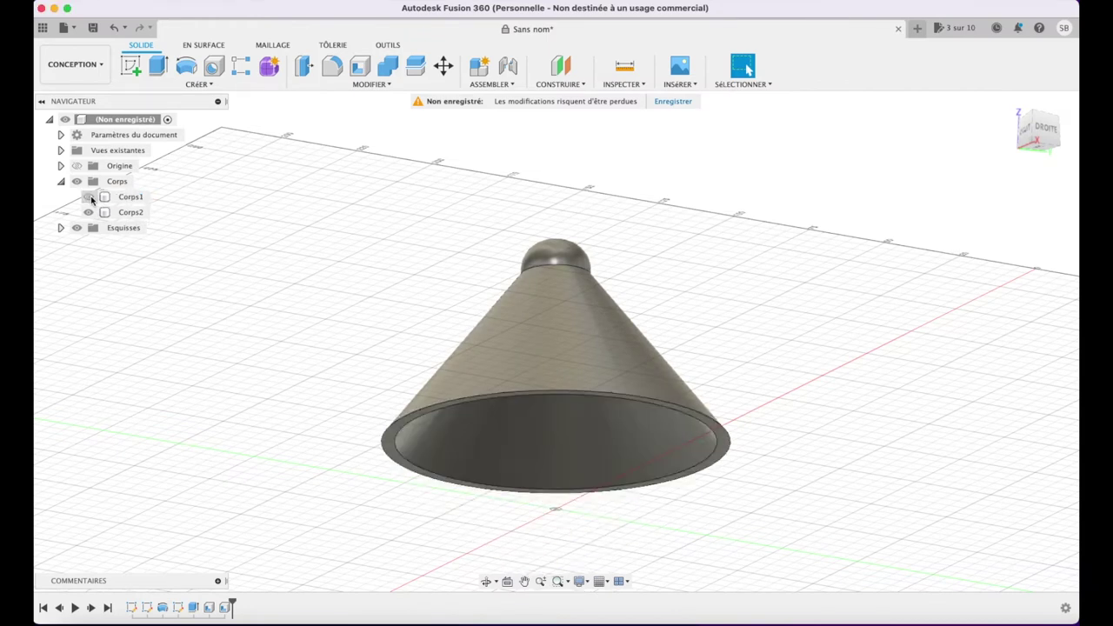
click(90, 197)
click(88, 213)
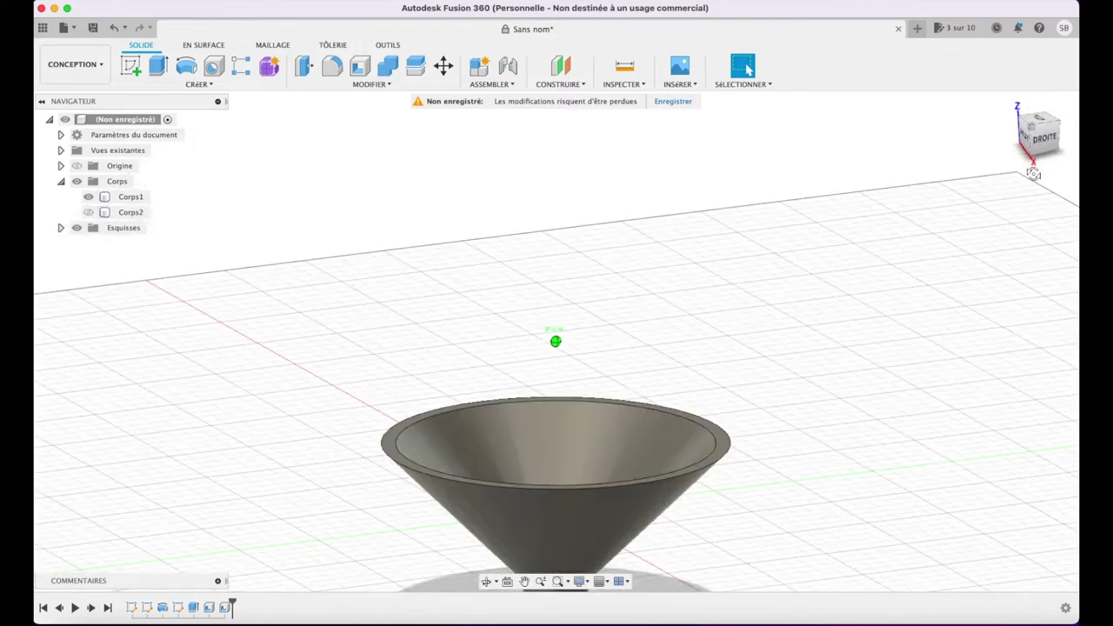
- View the lower cone straight from the top and start a sketch on the horizontal origin plane
drag(1039, 128, 1039, 152)
shift+middle_drag(555, 341, 509, 344)
click(429, 357)
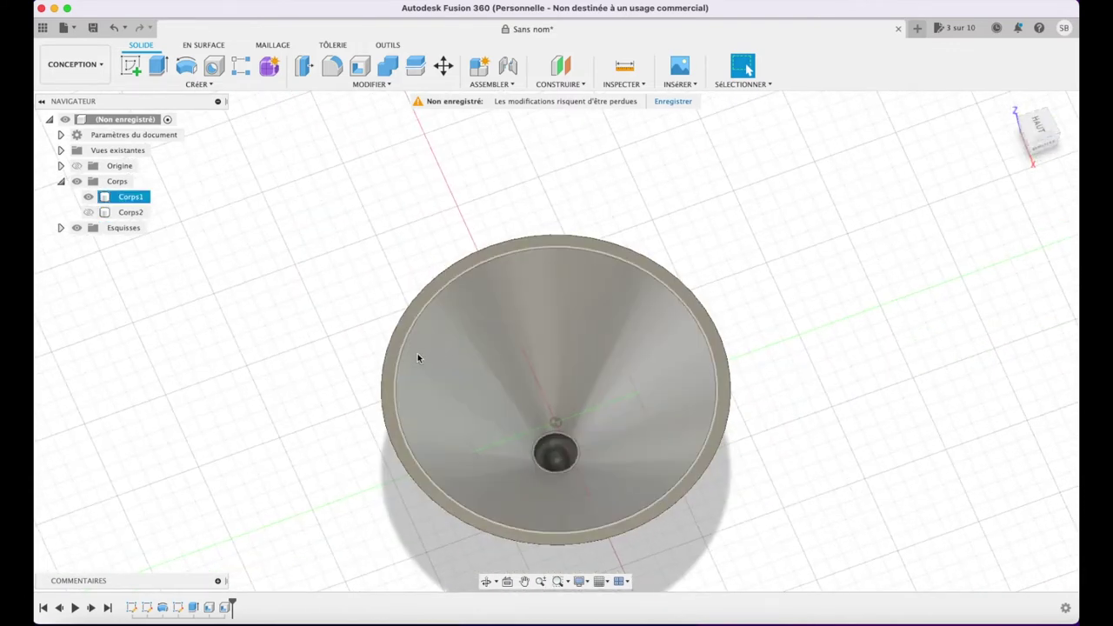
click(478, 344)
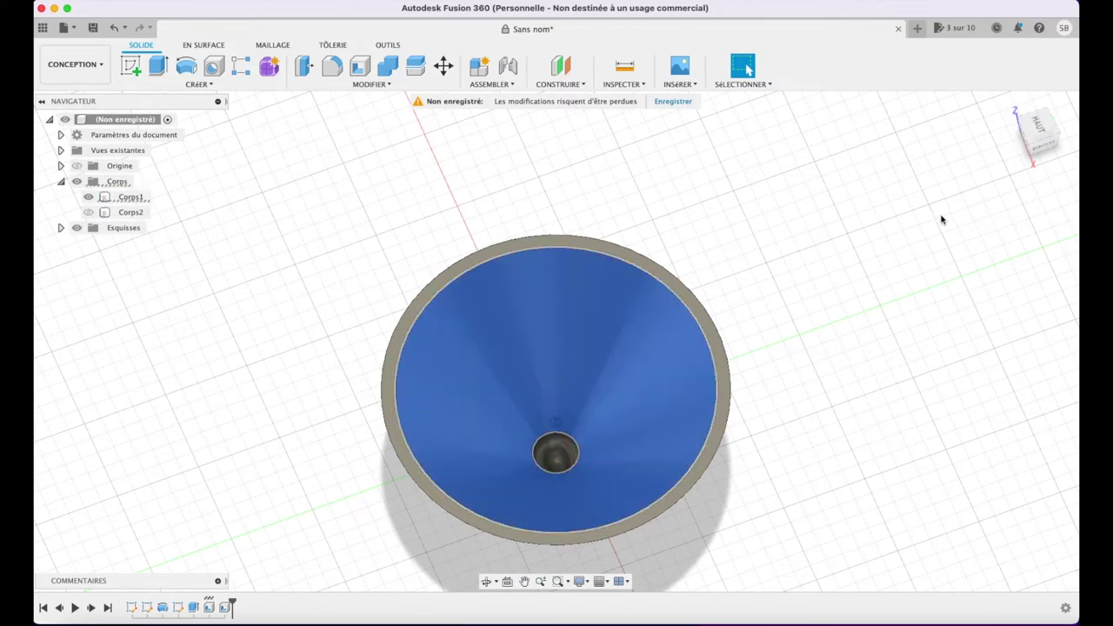
drag(1023, 118, 1037, 119)
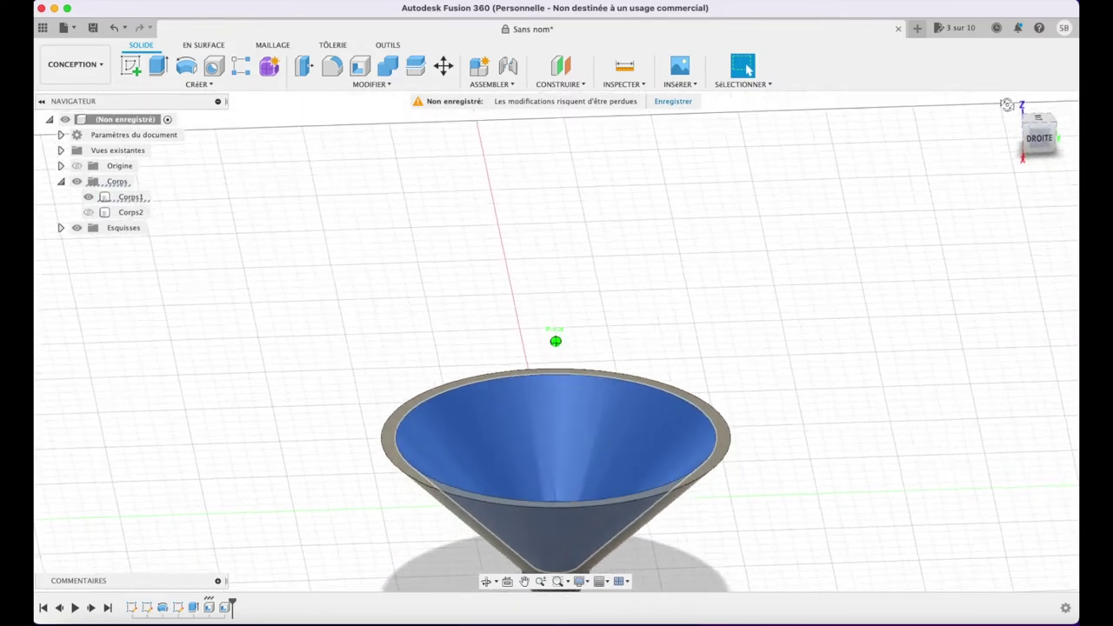
click(1038, 119)
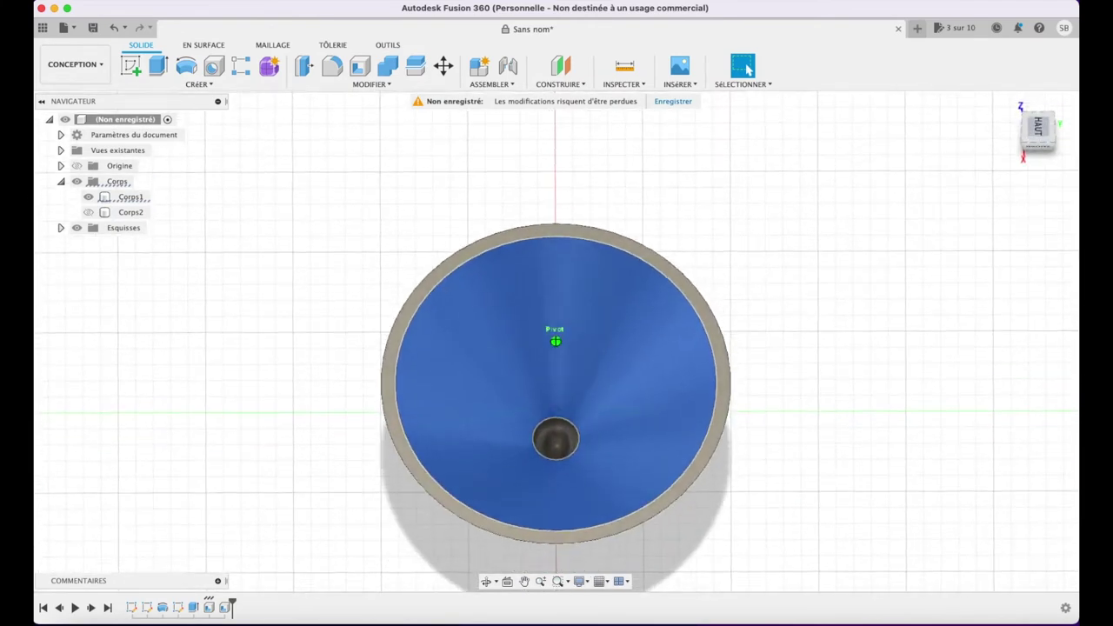
click(1038, 132)
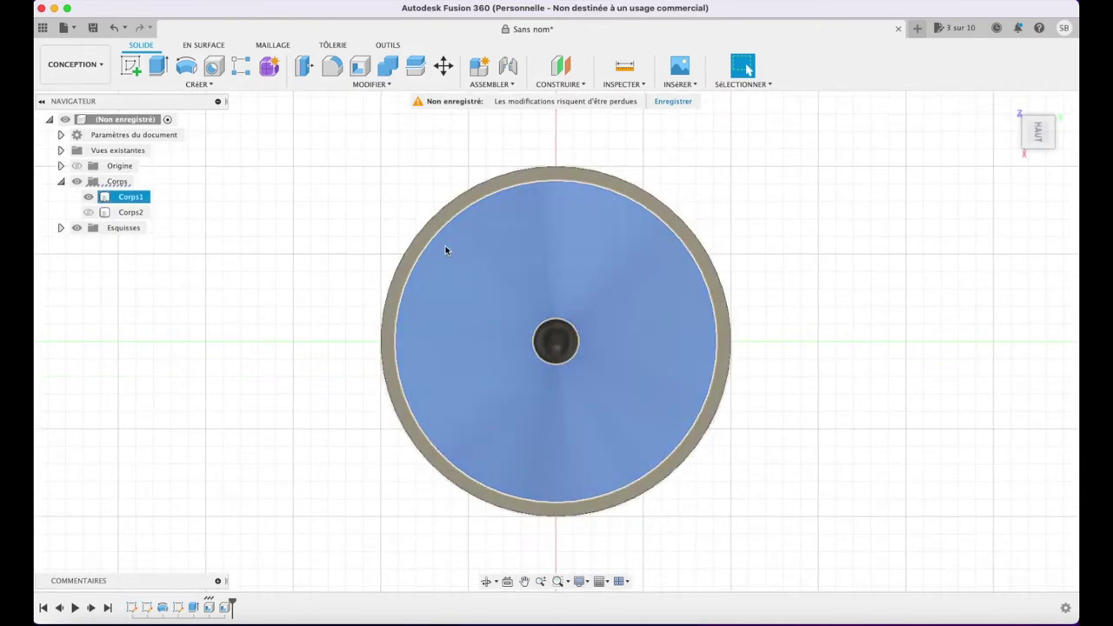
click(298, 213)
click(132, 65)
click(601, 377)
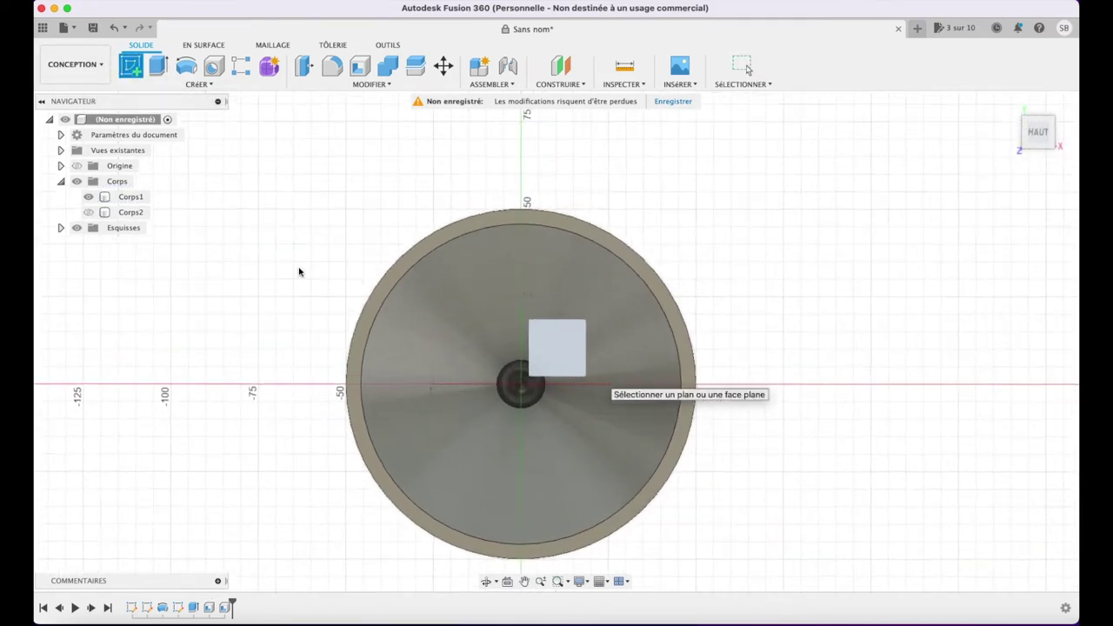
- Draw an 85 mm diameter circle centred on the origin and finish the sketch
click(186, 70)
click(518, 387)
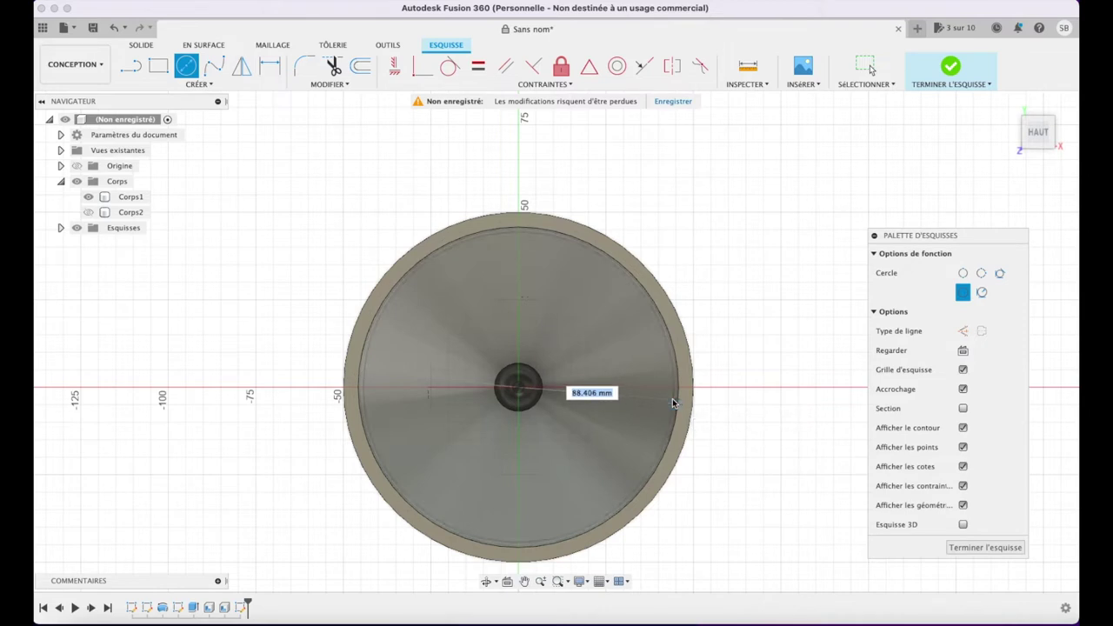
click(678, 403)
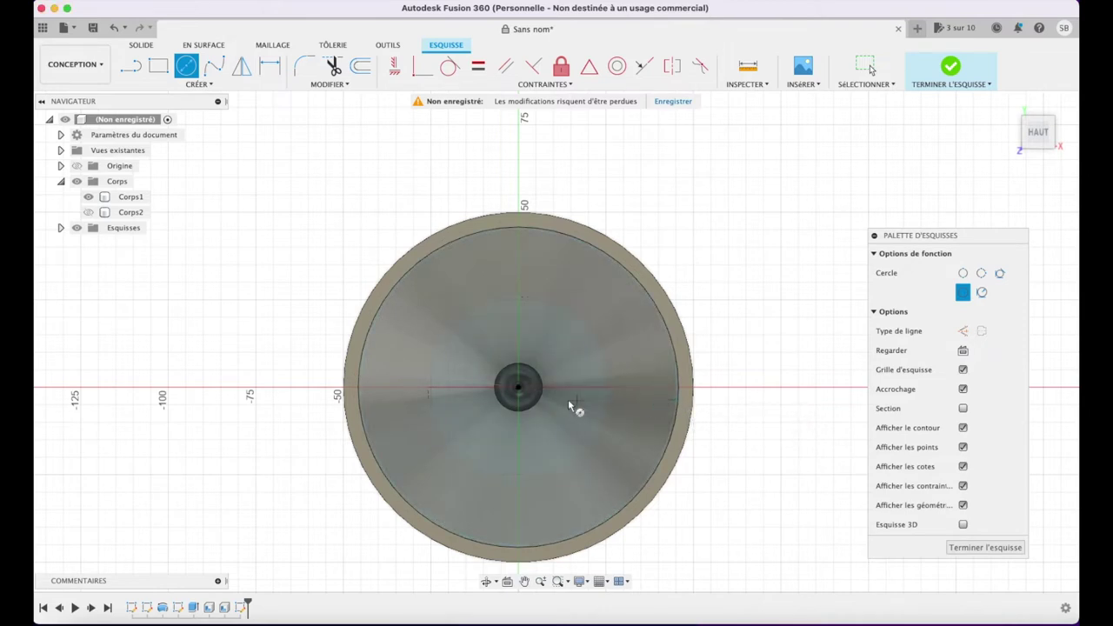
click(518, 388)
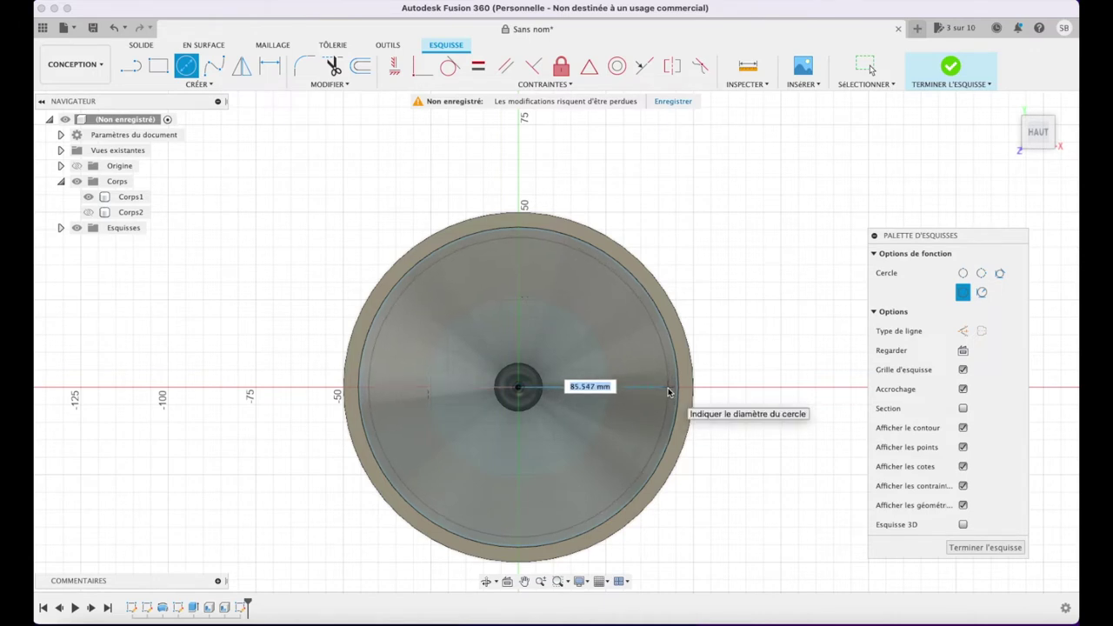
text(85)
key(Return)
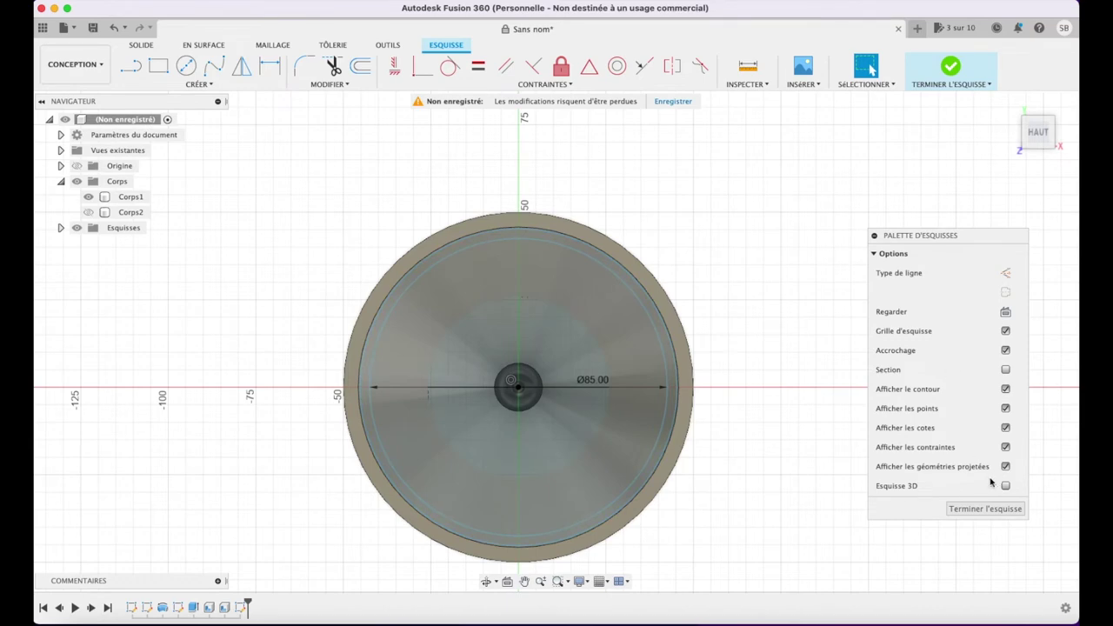
click(984, 512)
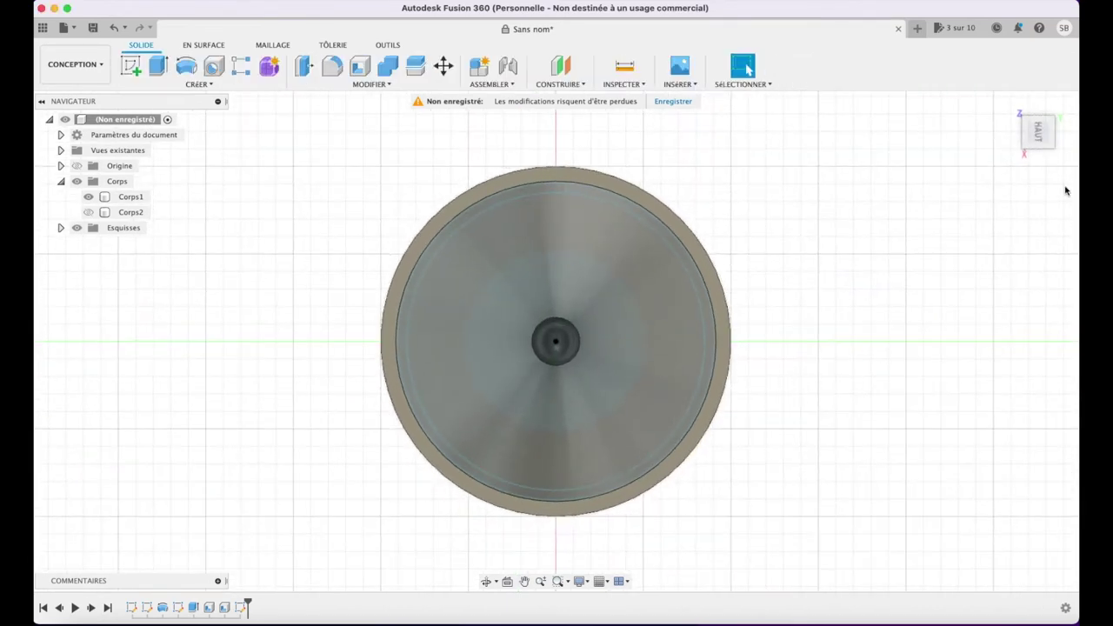
drag(1039, 132, 1006, 98)
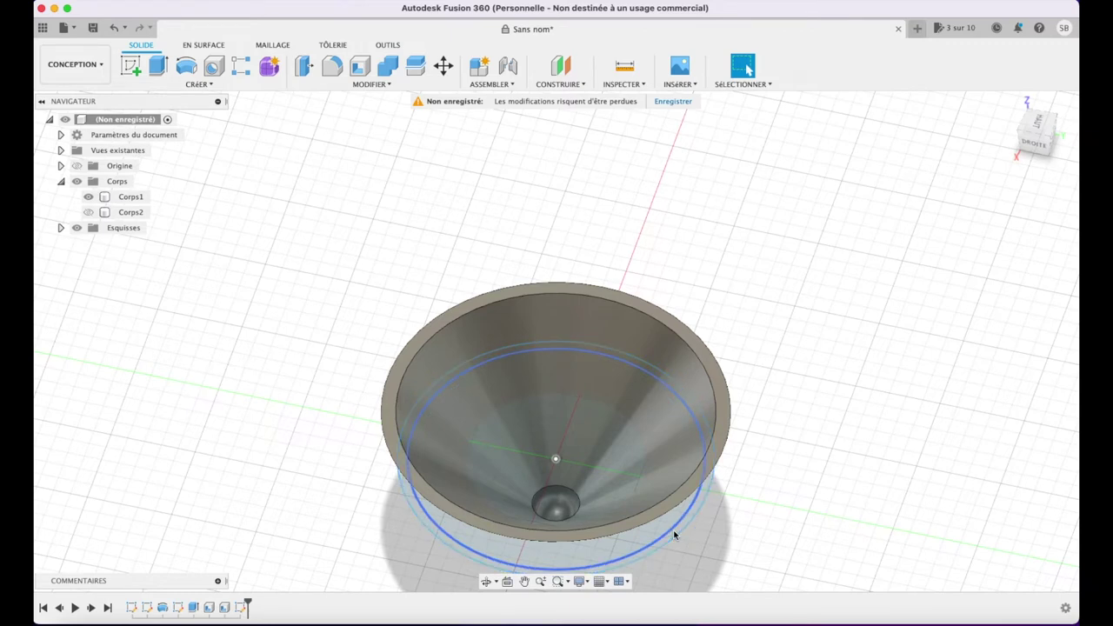
- Extrude the ring profile around the cone 3 mm as new body Corps3
key(e)
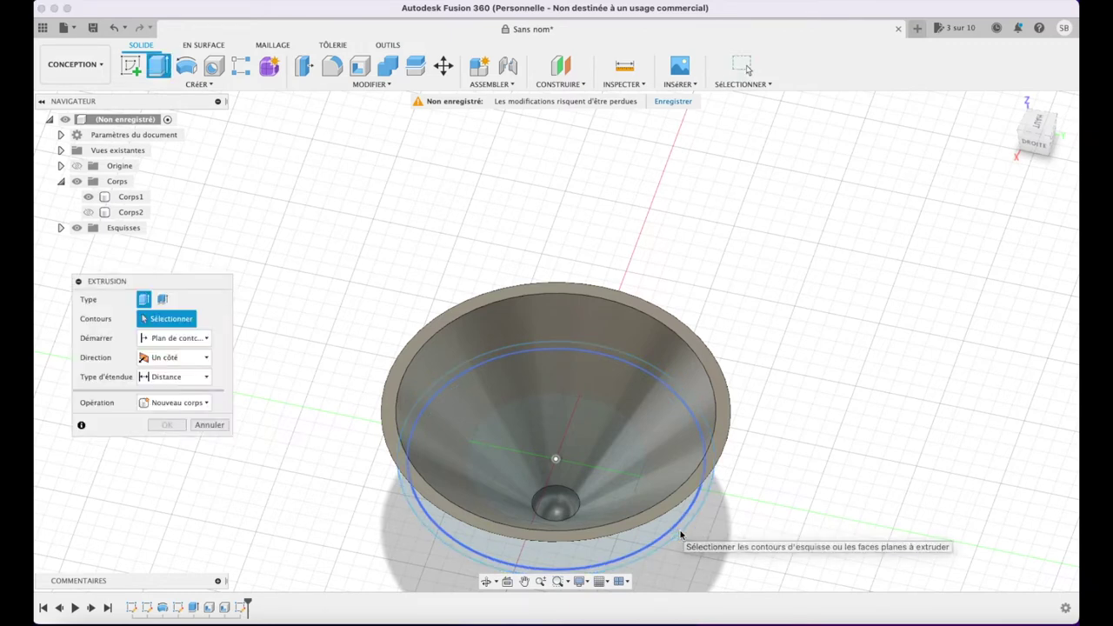
click(675, 534)
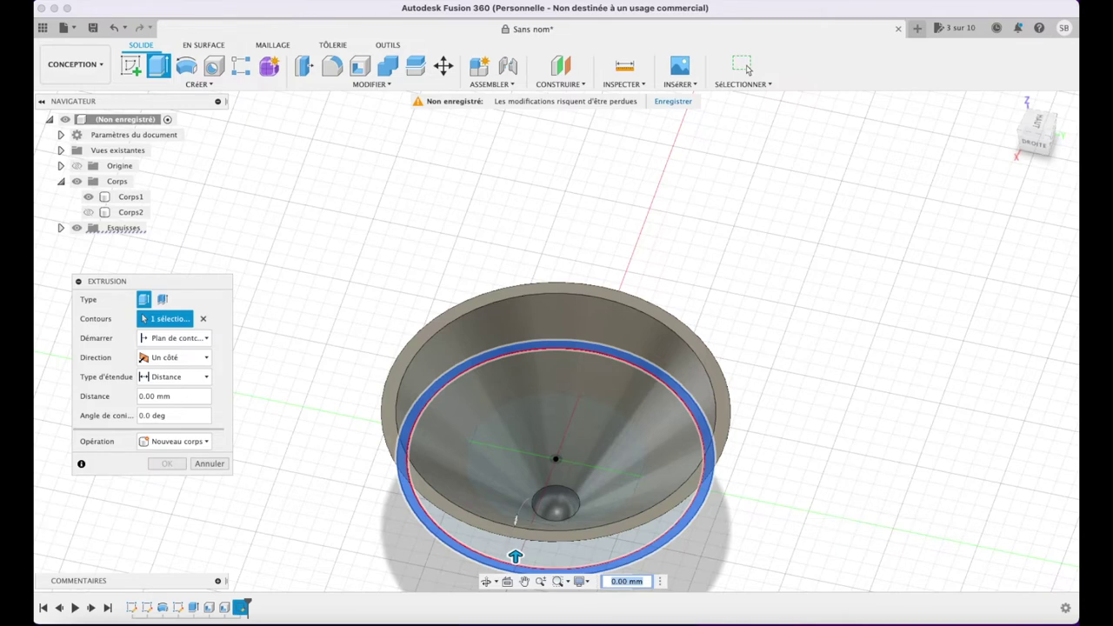
mouse_move(1035, 131)
mouse_down()
mouse_move(1039, 144)
mouse_move(1026, 139)
mouse_up()
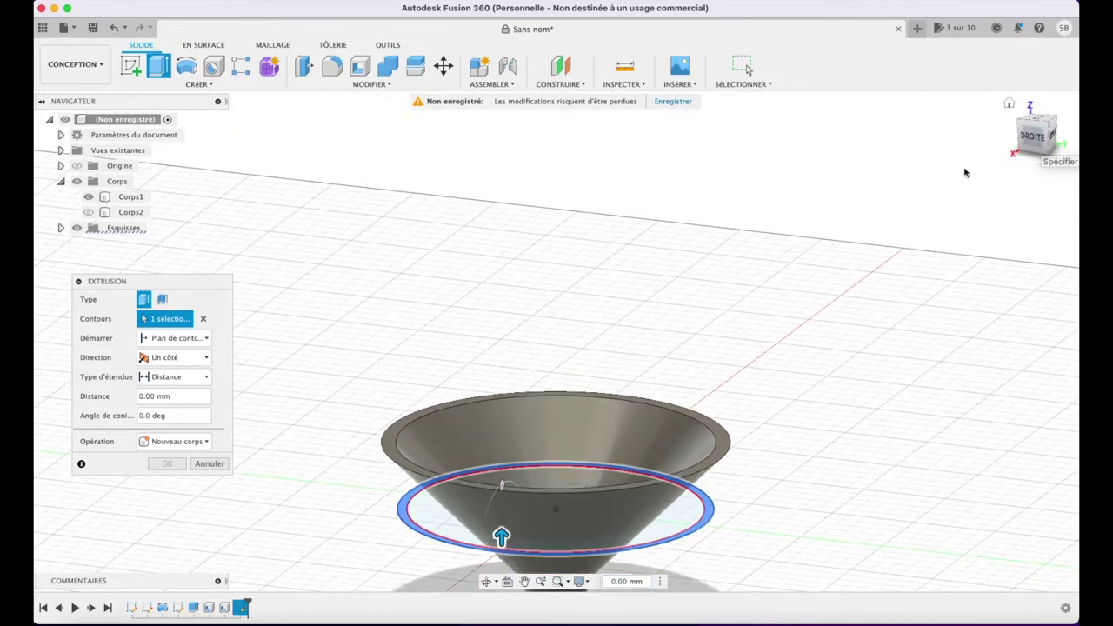
drag(501, 535, 500, 519)
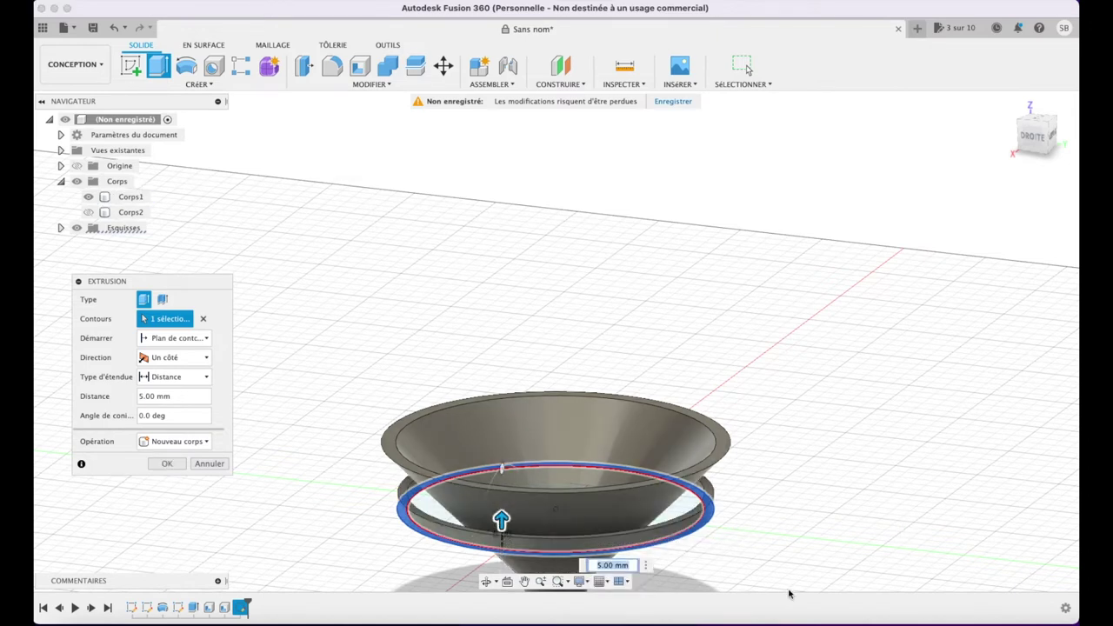
text(3)
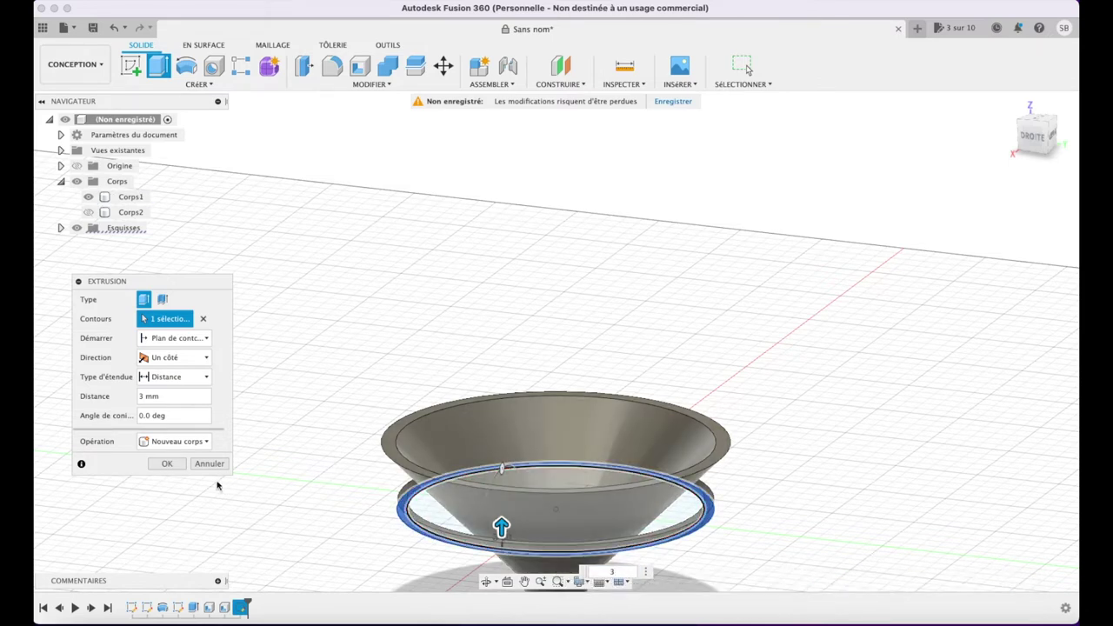
click(167, 463)
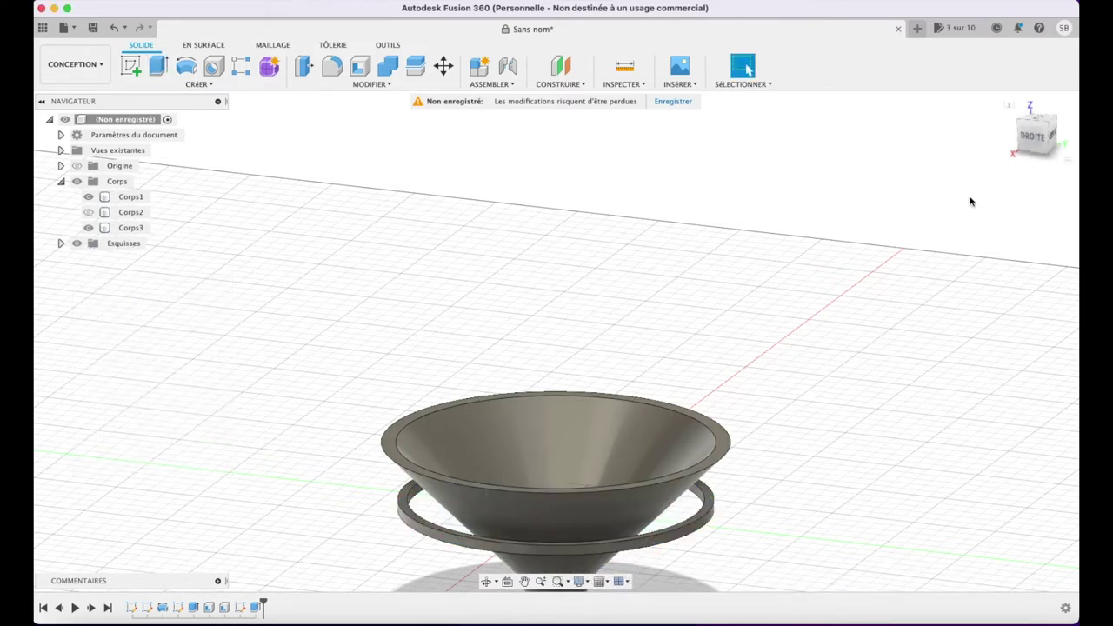
- From the front view, move the disk Corps3 up 20 mm onto the cone's rim
click(1007, 111)
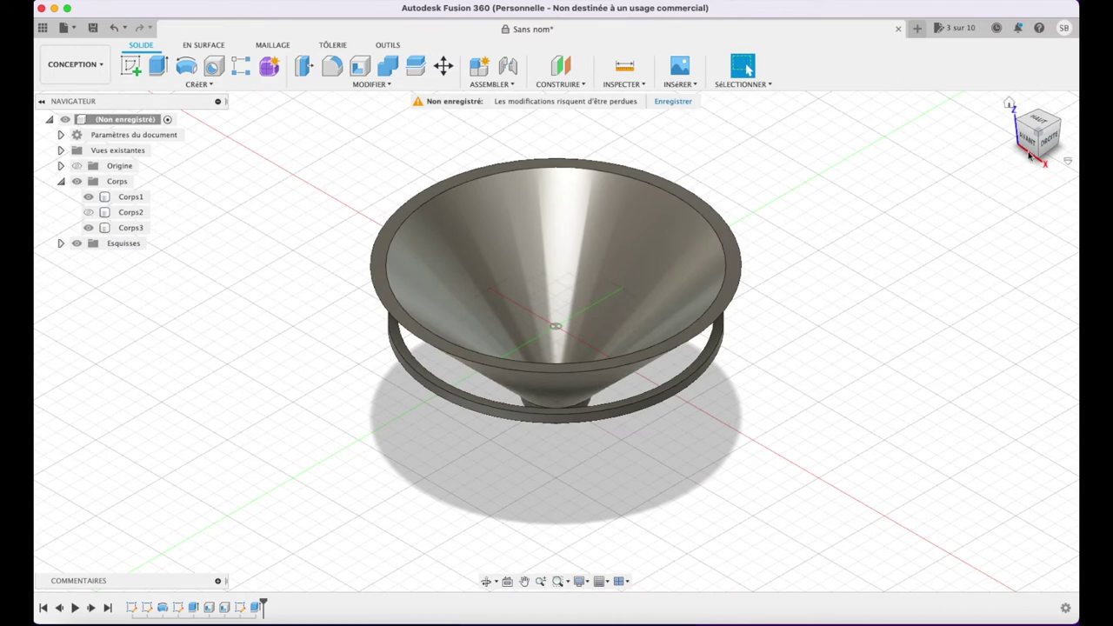
click(1028, 139)
click(603, 315)
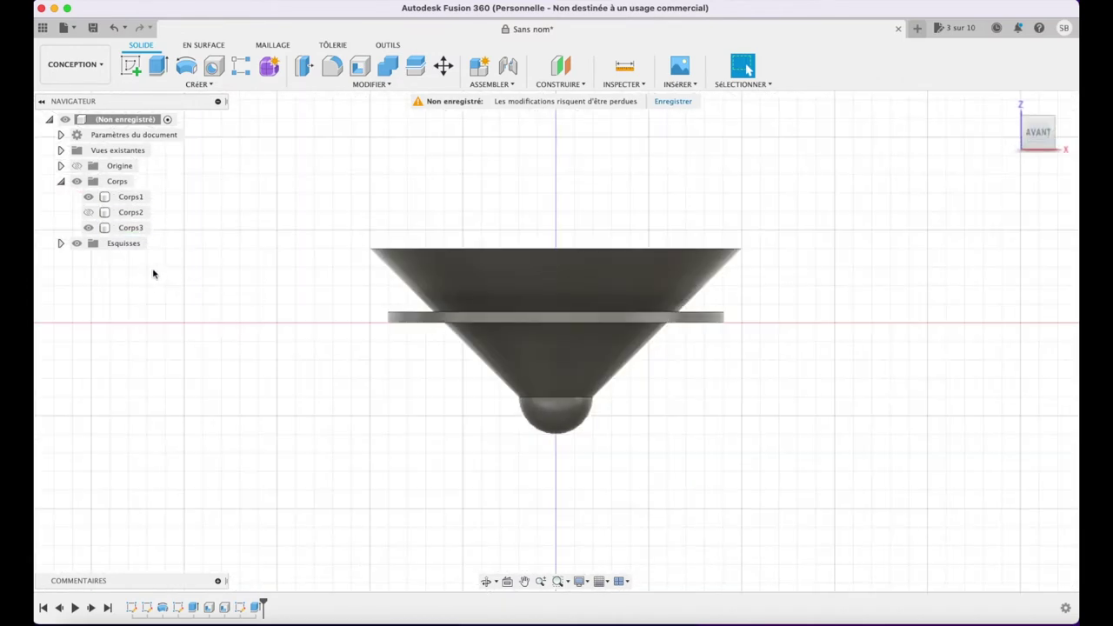
key(m)
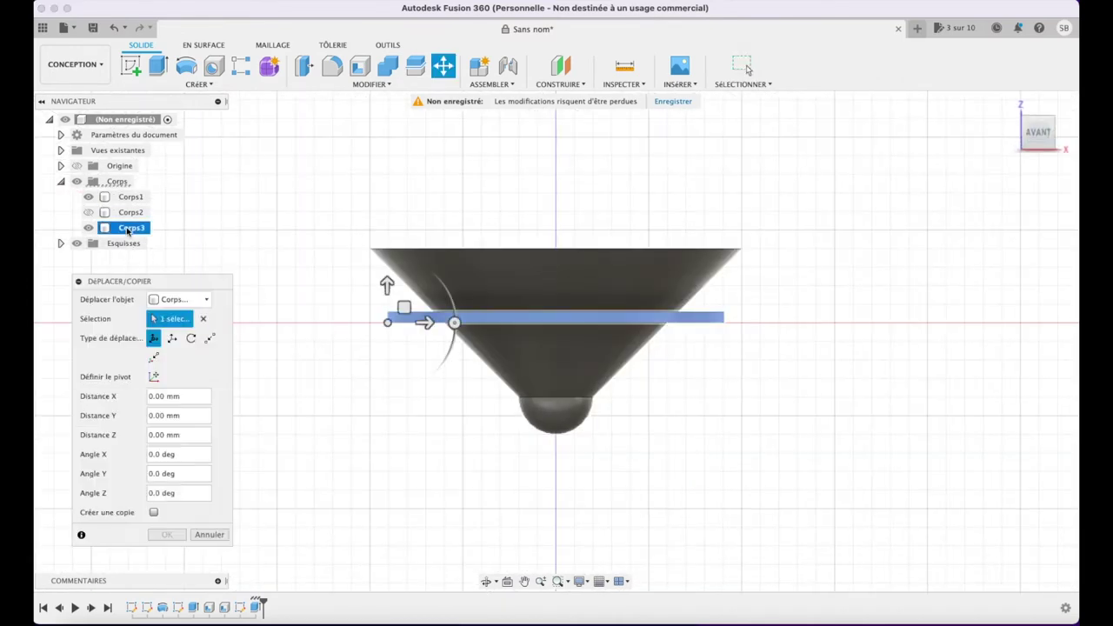
drag(389, 289, 390, 218)
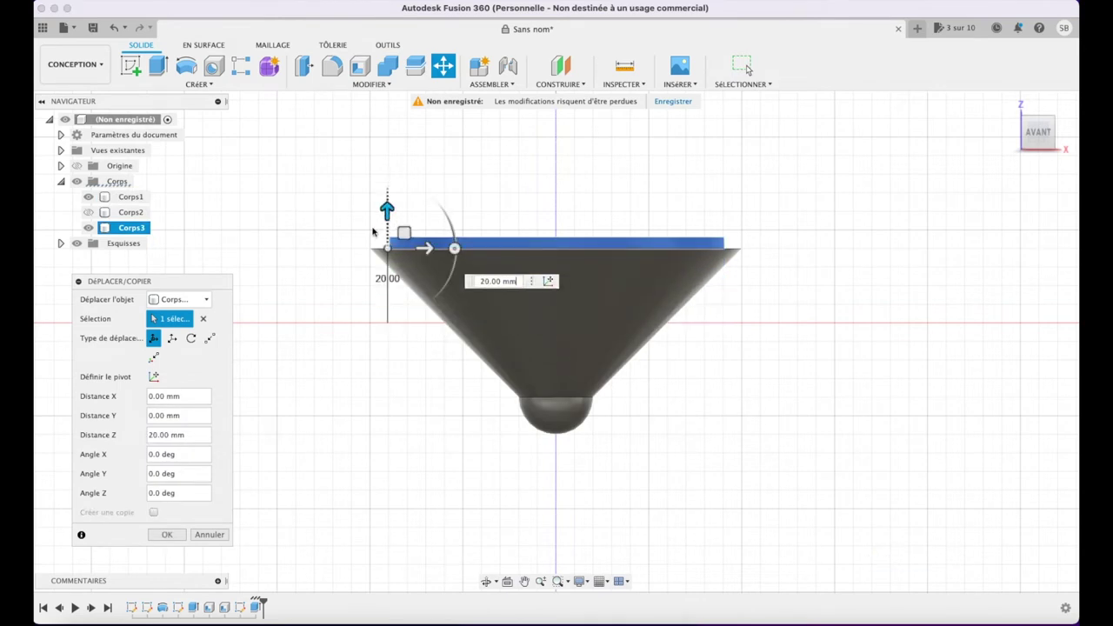
click(181, 535)
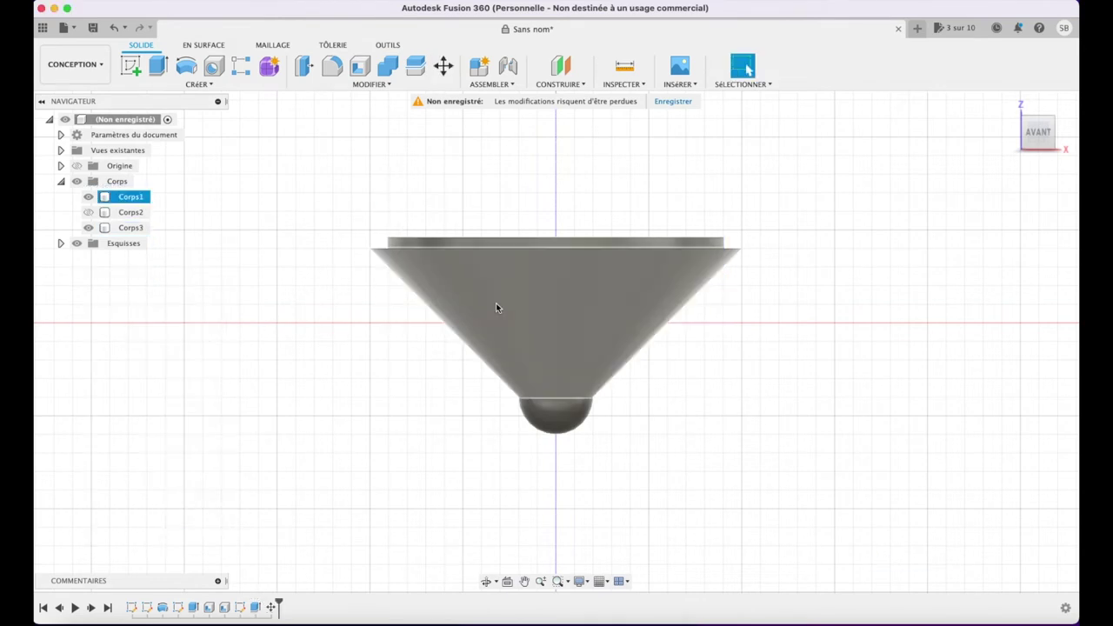
- Pan to bring the rim into view and start a Combine with cone Corps1 as target
scroll(496, 304, up, 5)
scroll(495, 304, up, 3)
scroll(496, 307, down, 5)
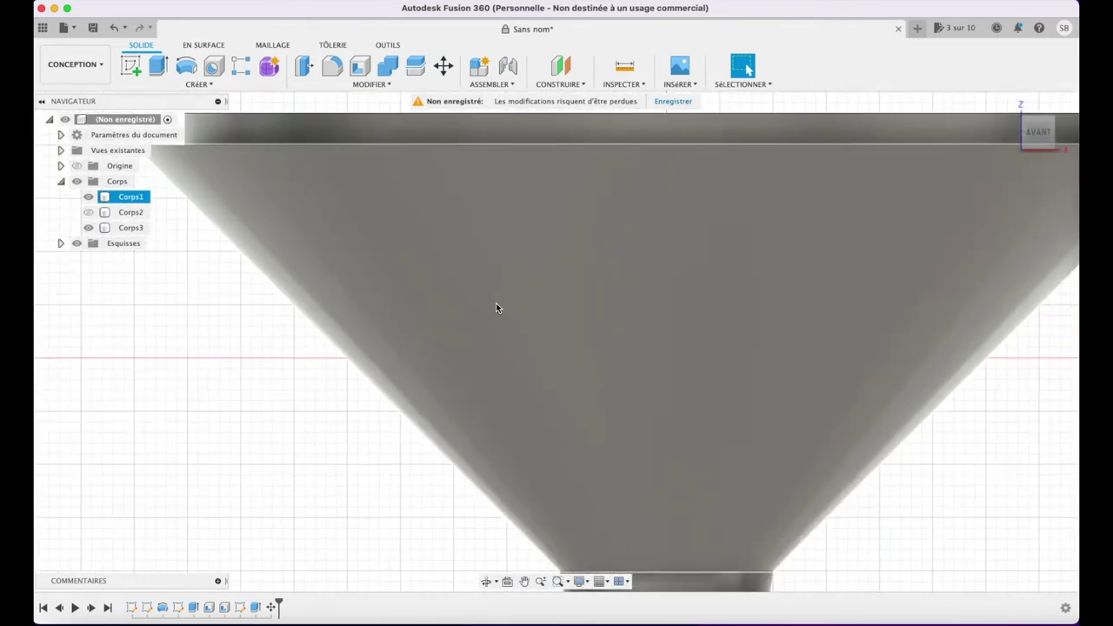
click(322, 454)
click(525, 581)
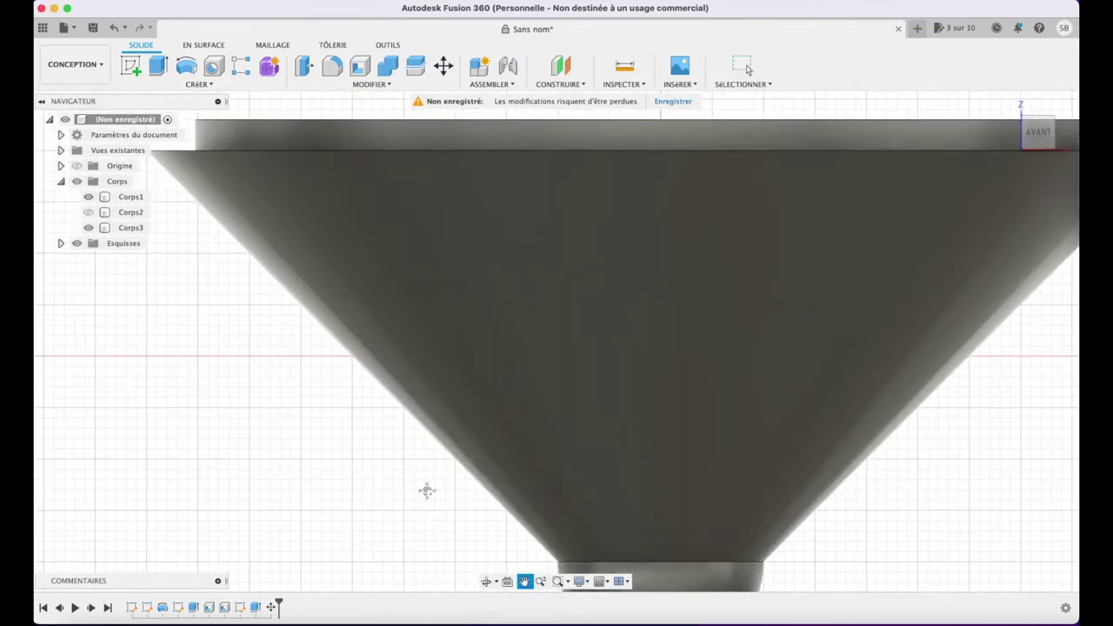
drag(343, 474, 348, 599)
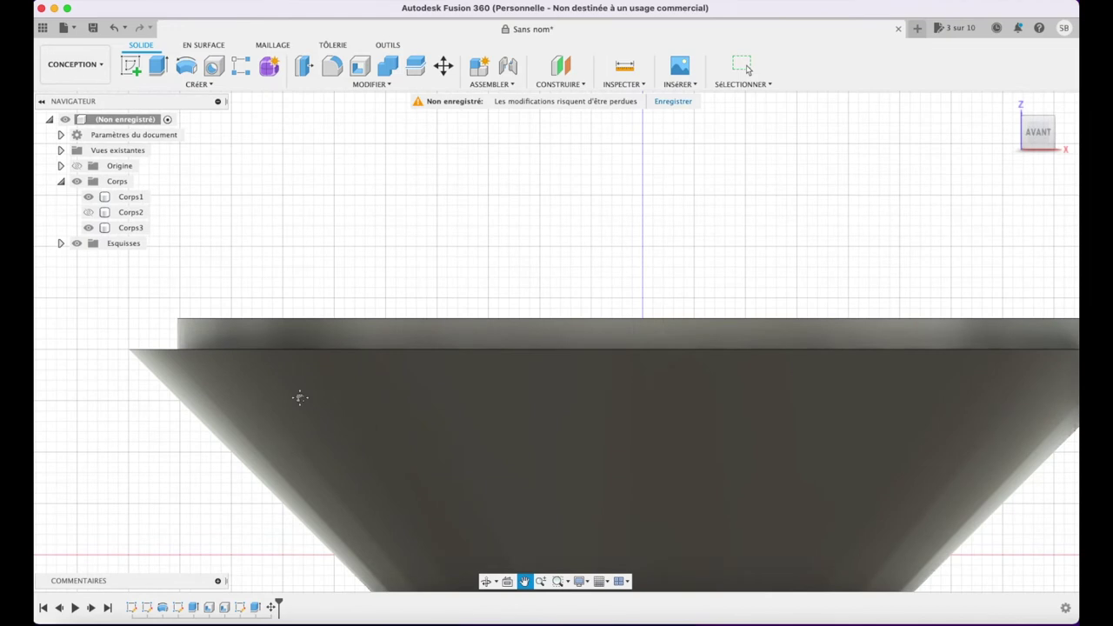
key(Escape)
click(300, 397)
scroll(300, 396, up, 2)
click(292, 287)
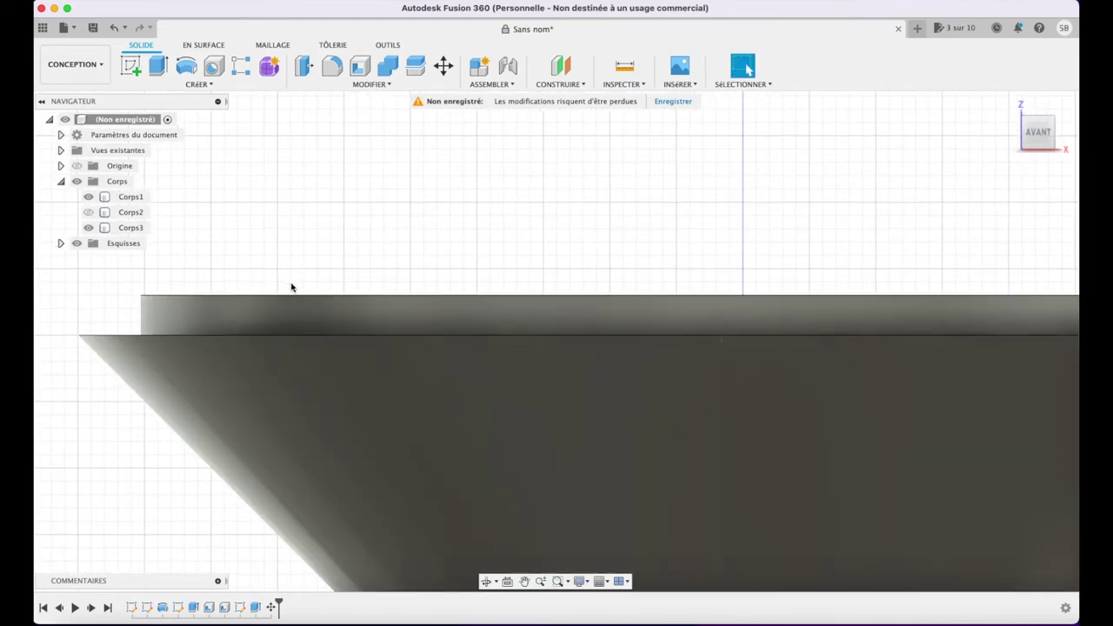
click(388, 65)
click(409, 460)
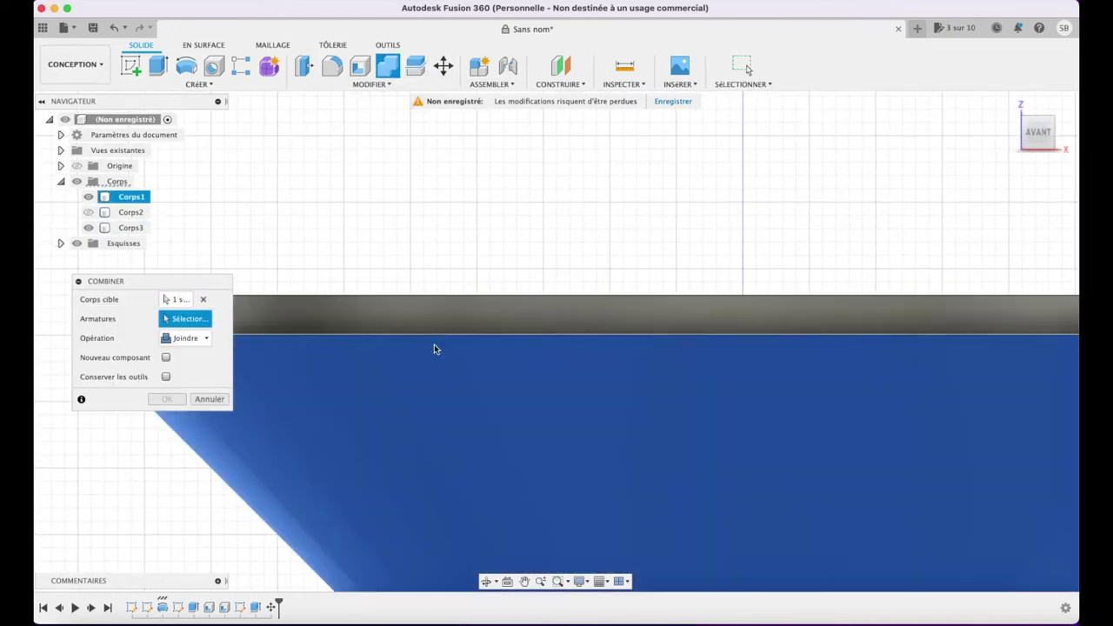
- Complete the first join with the disk, then hide the Corps2 body
click(430, 313)
click(167, 398)
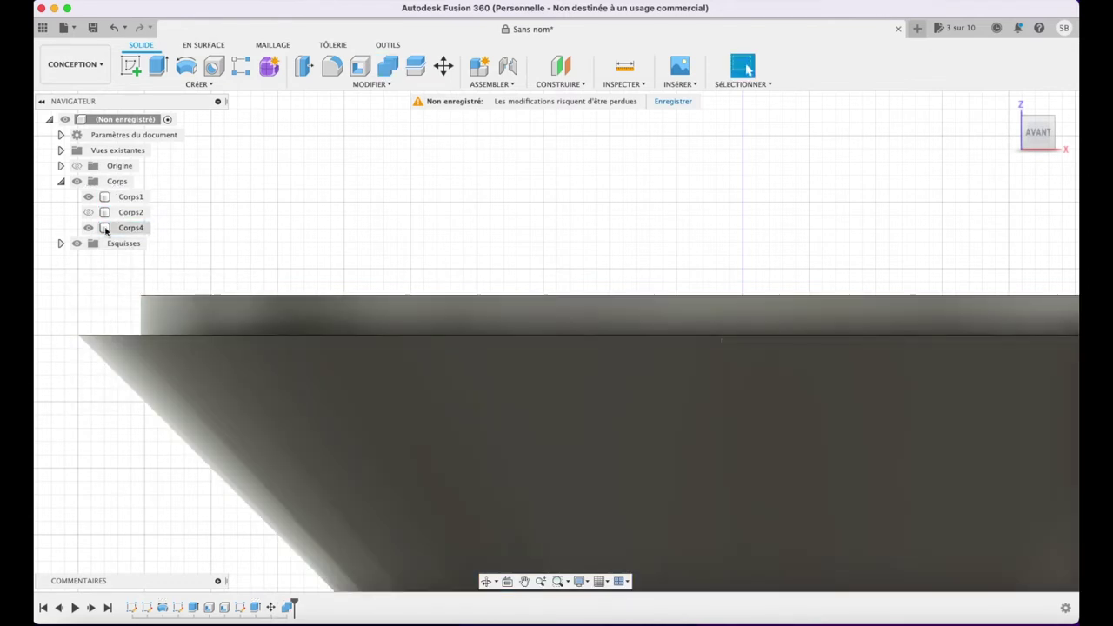
click(92, 213)
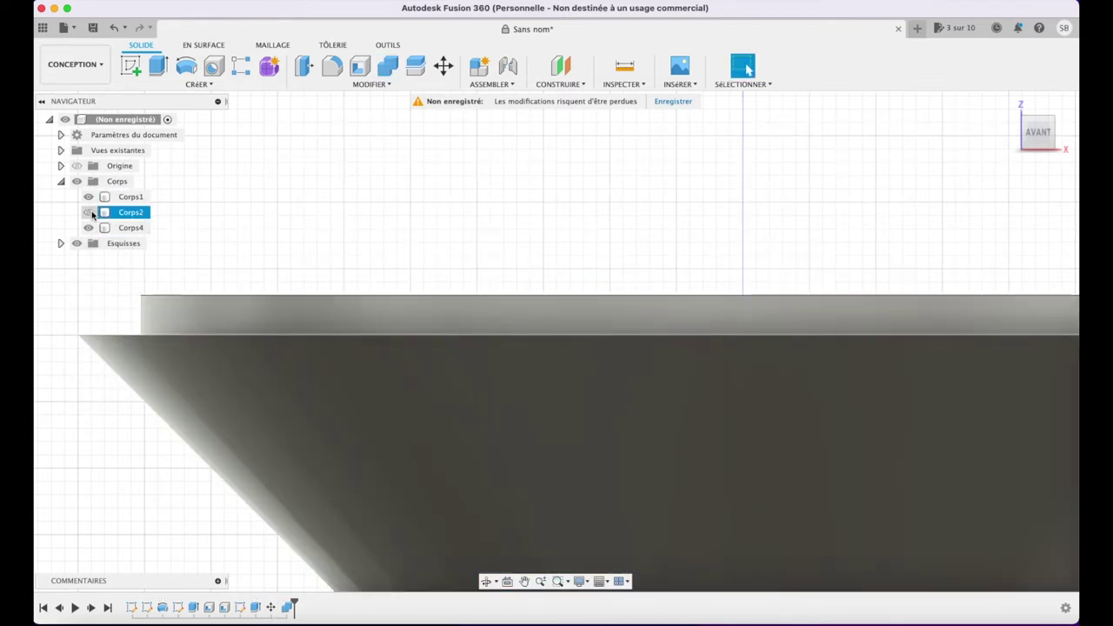
click(89, 213)
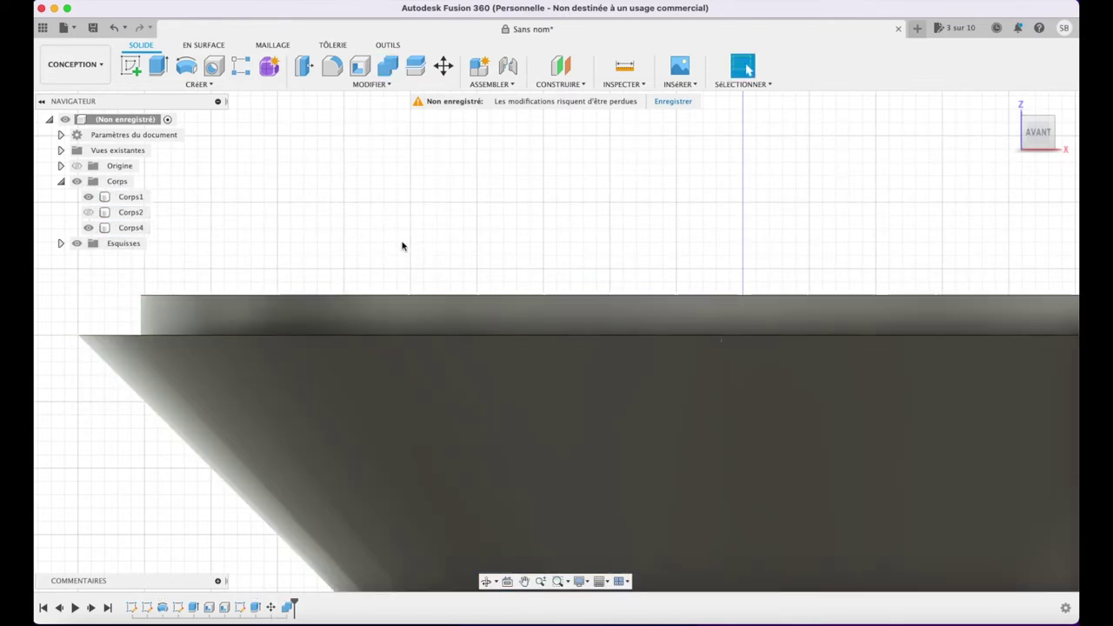
- Move the disk body Corps4 down 1 mm into the cone
click(135, 229)
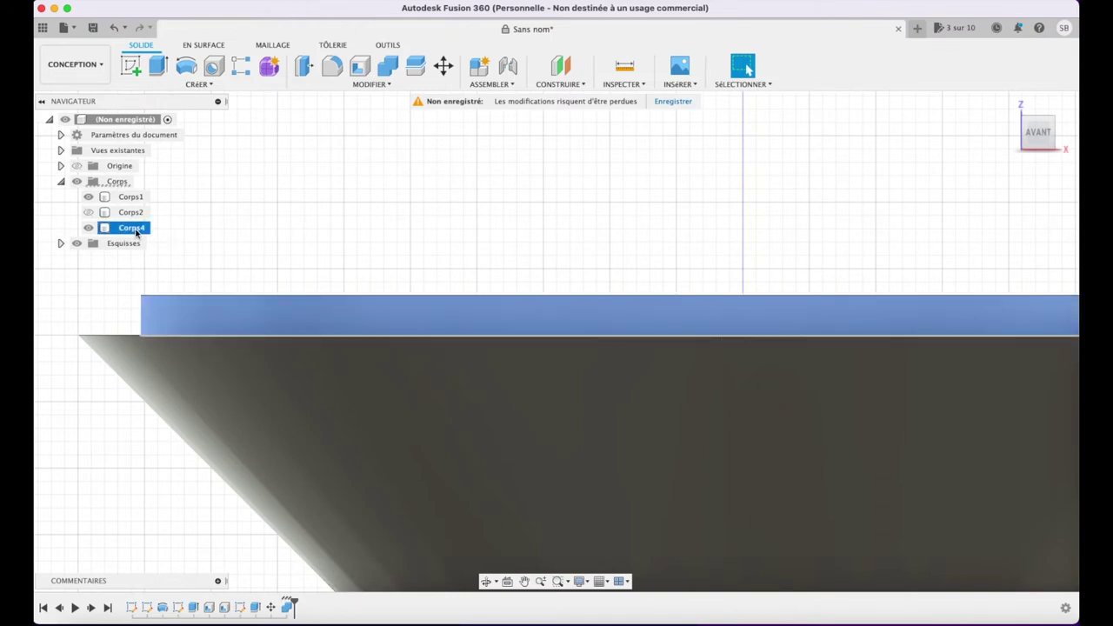
key(m)
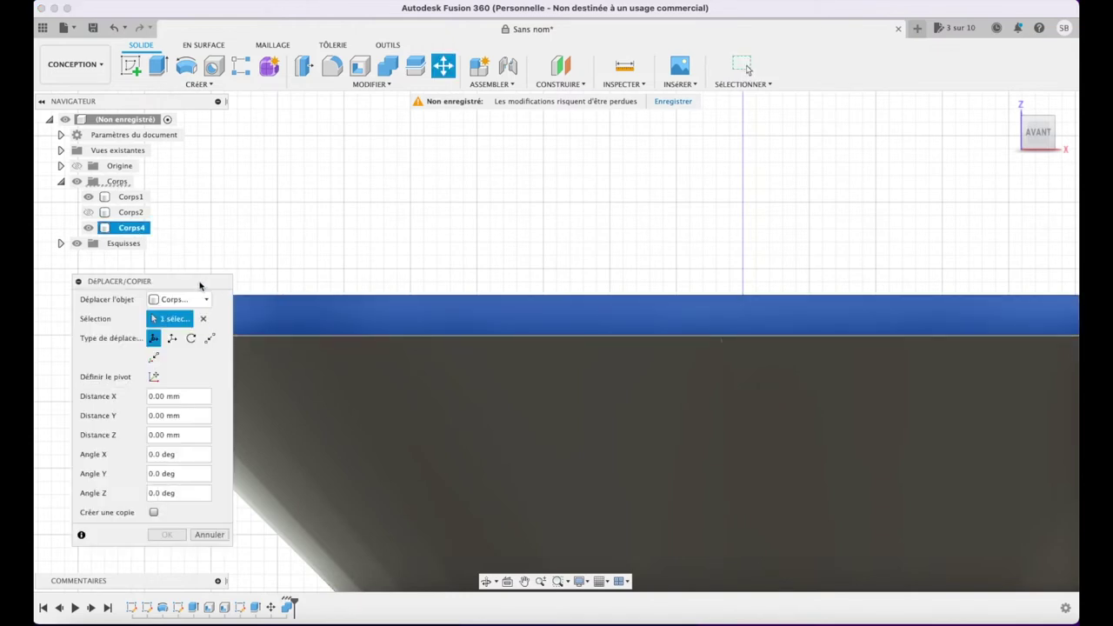
drag(200, 286, 595, 288)
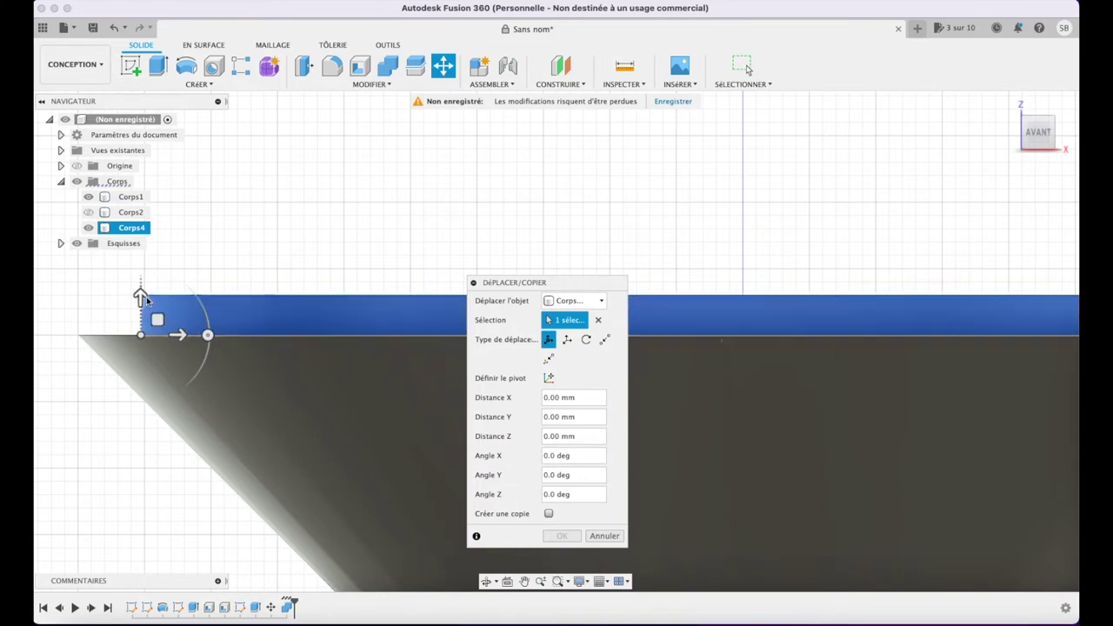
drag(140, 298, 140, 308)
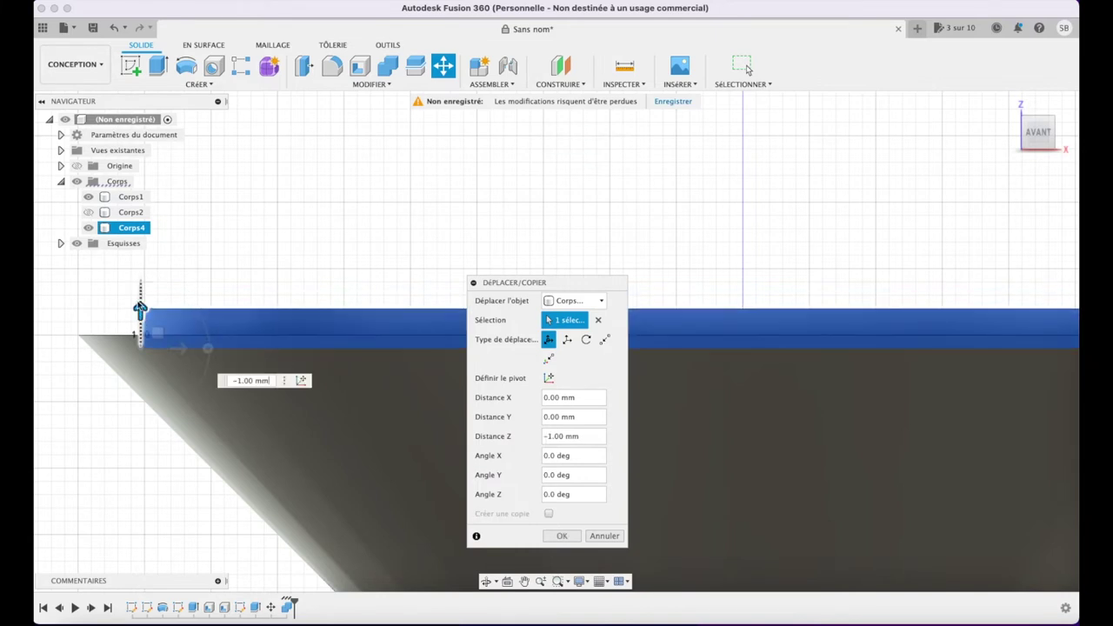
click(561, 536)
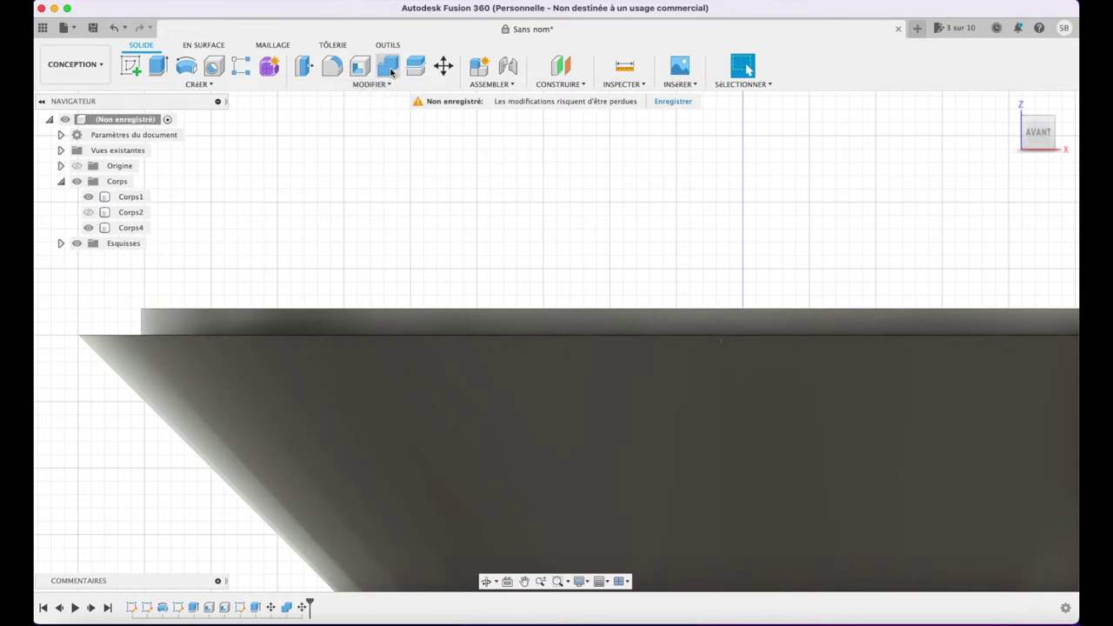
- Join Corps4 into the cone body Corps1 with a Combine Join
click(388, 65)
click(312, 402)
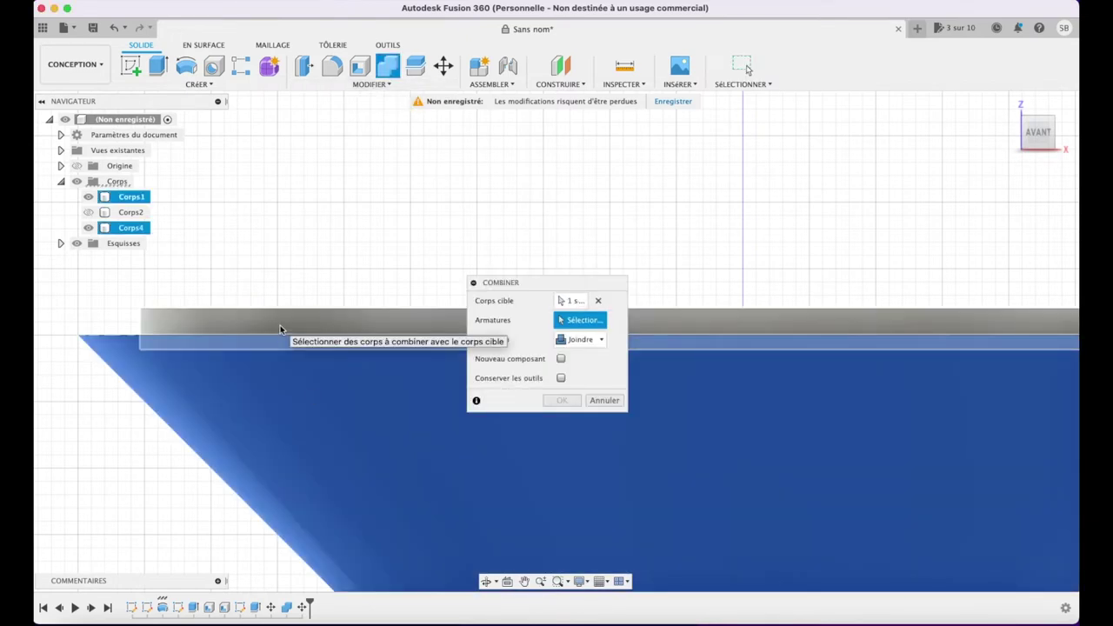
click(280, 329)
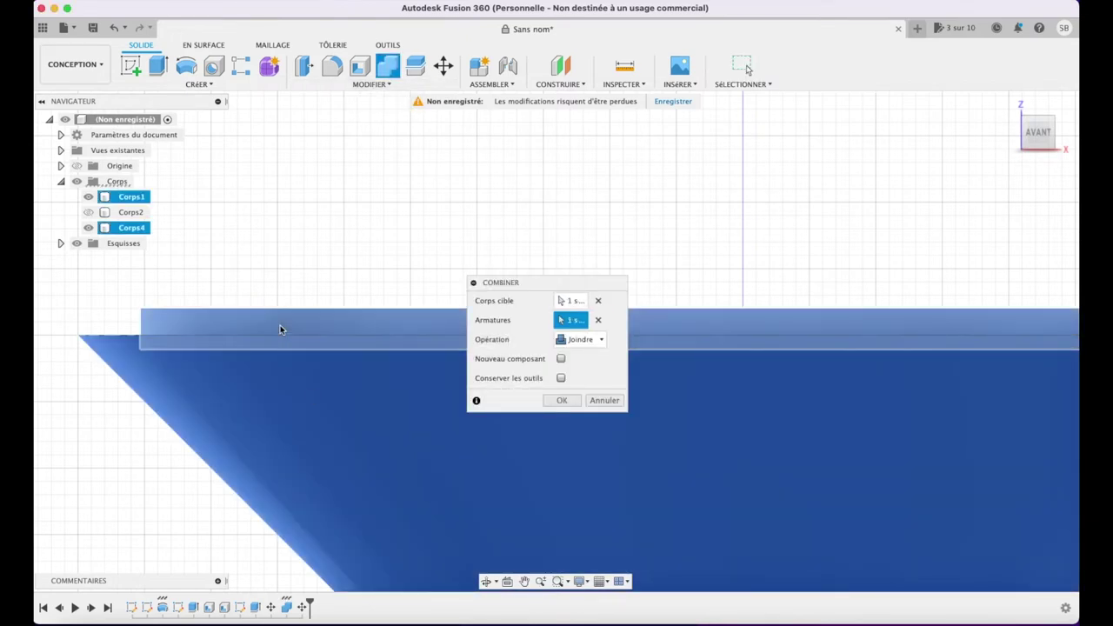
click(562, 401)
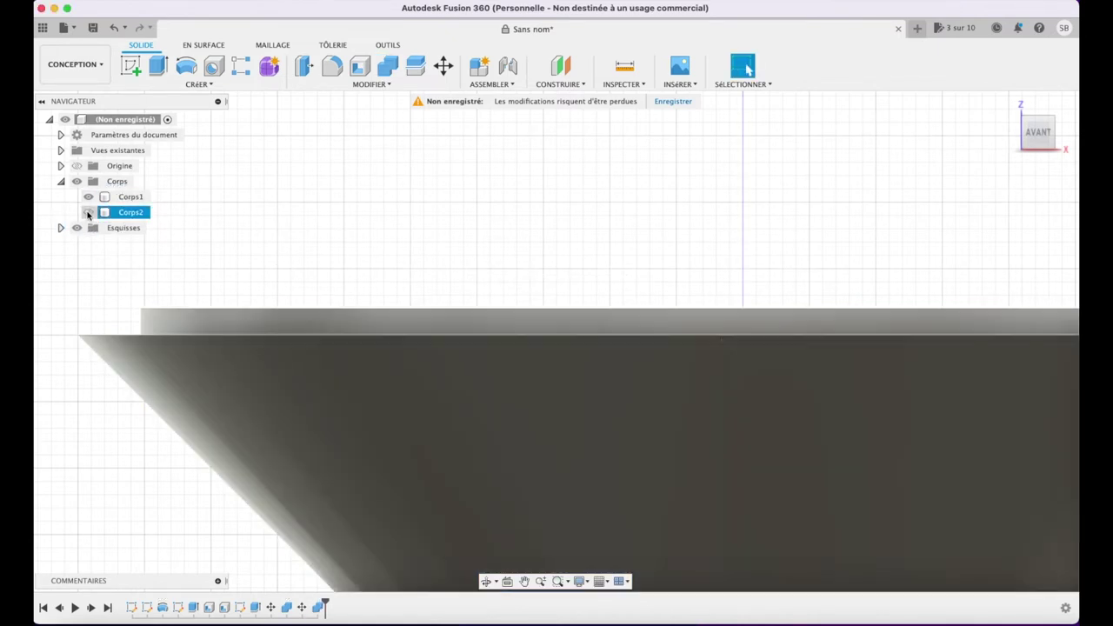
- Show the upper half Corps2 and start a Combine set to the Cut operation
click(88, 213)
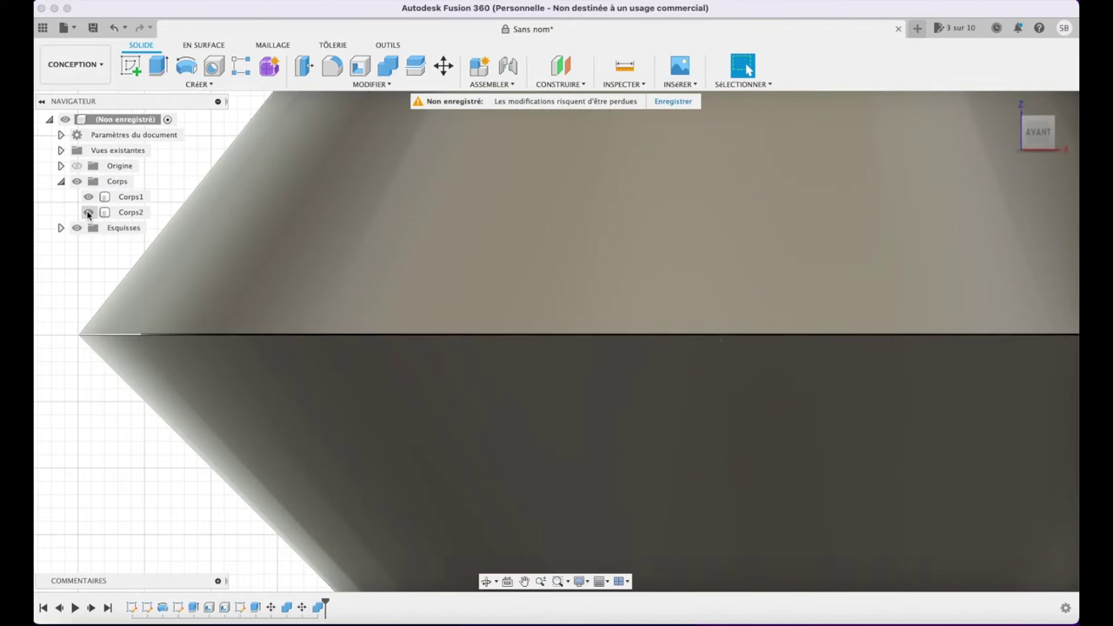
click(88, 213)
click(88, 212)
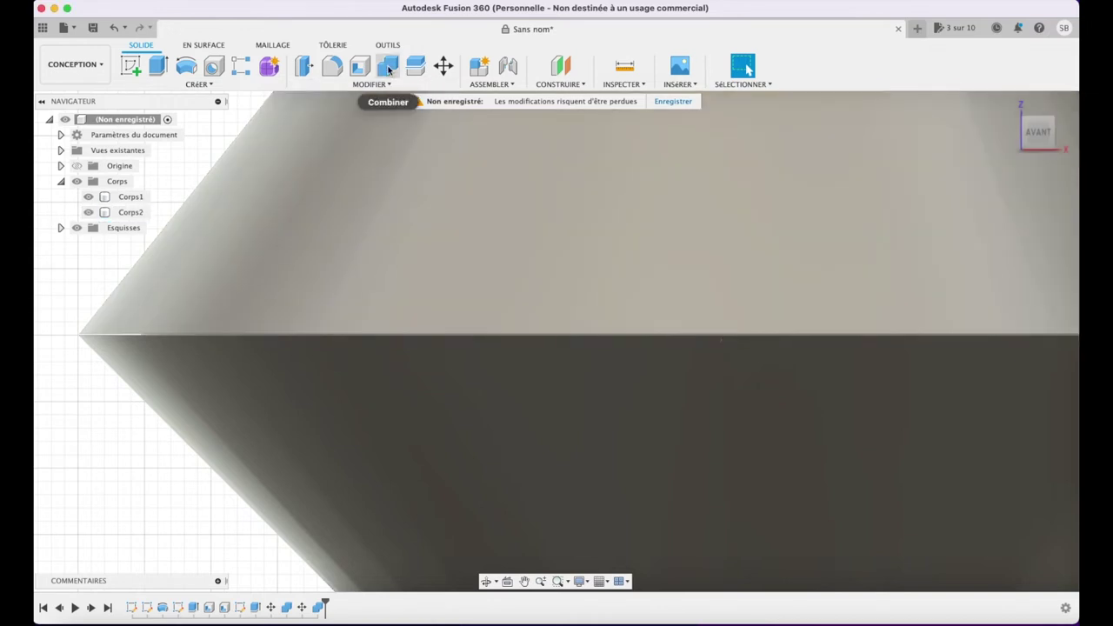
click(388, 66)
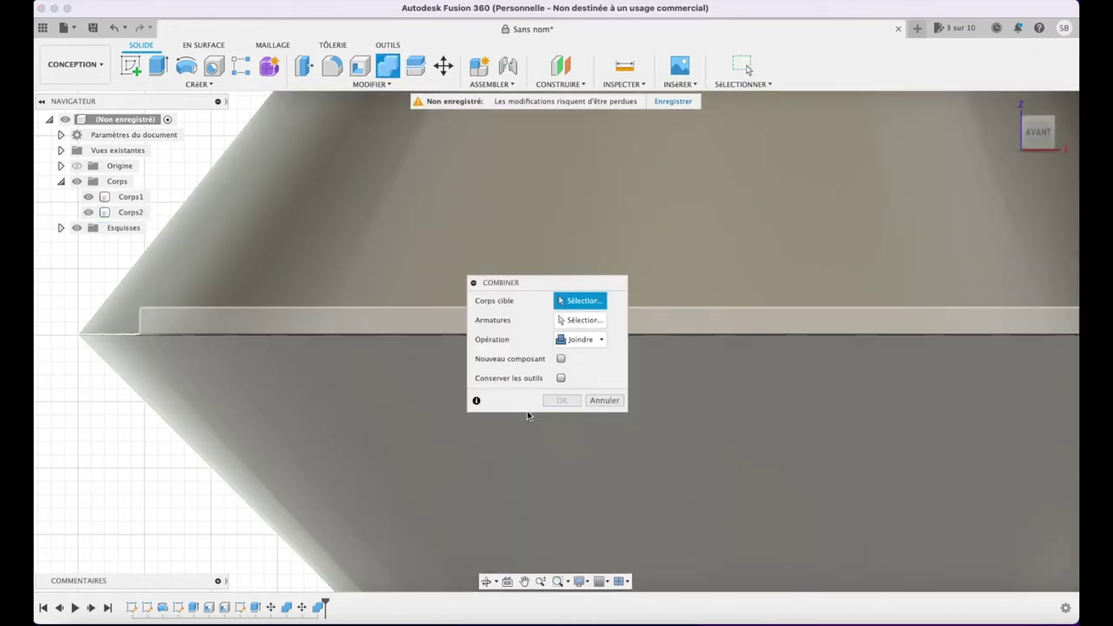
click(645, 446)
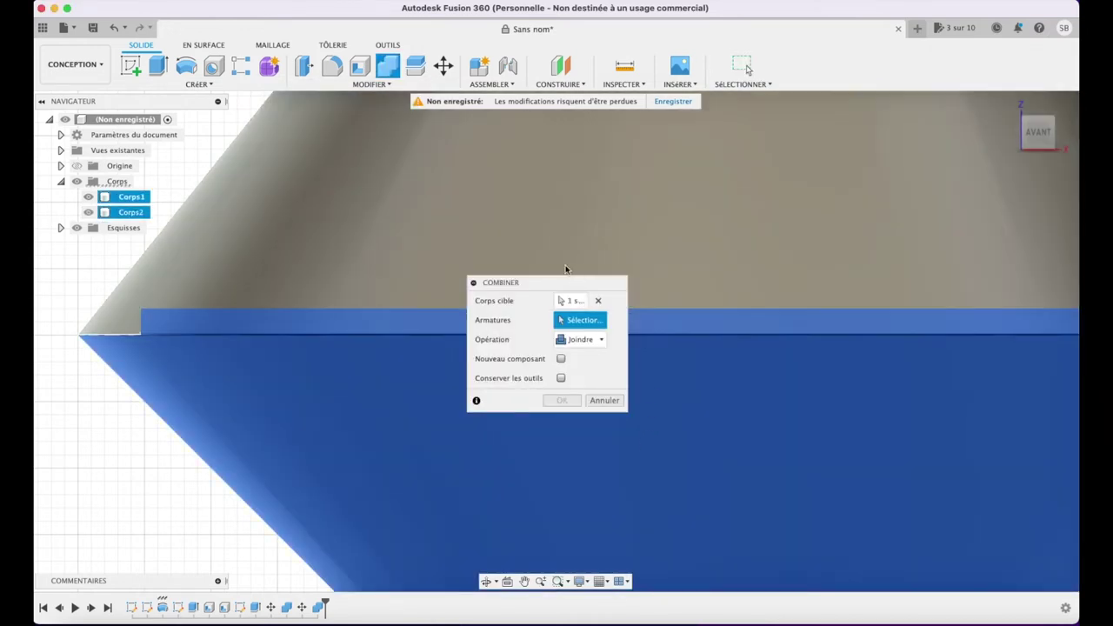
click(489, 241)
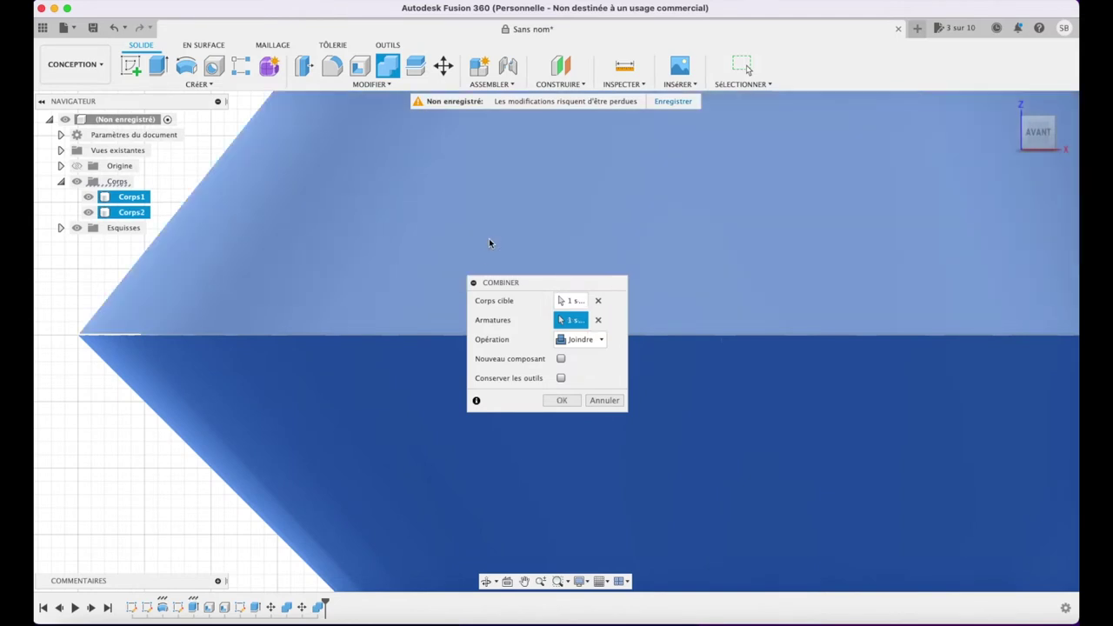
click(583, 339)
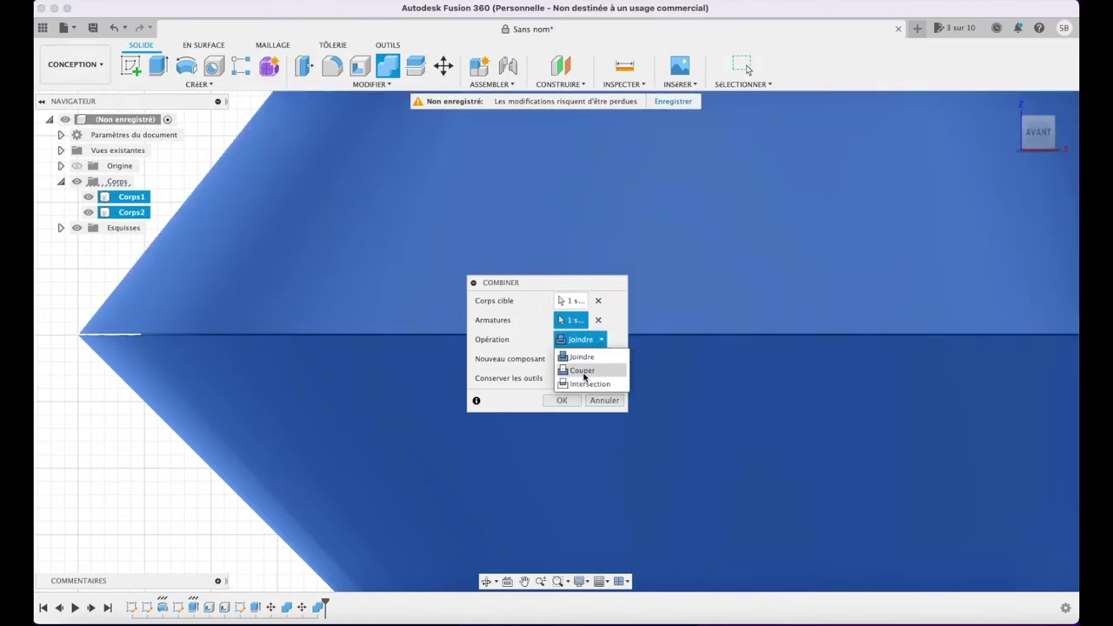
click(582, 371)
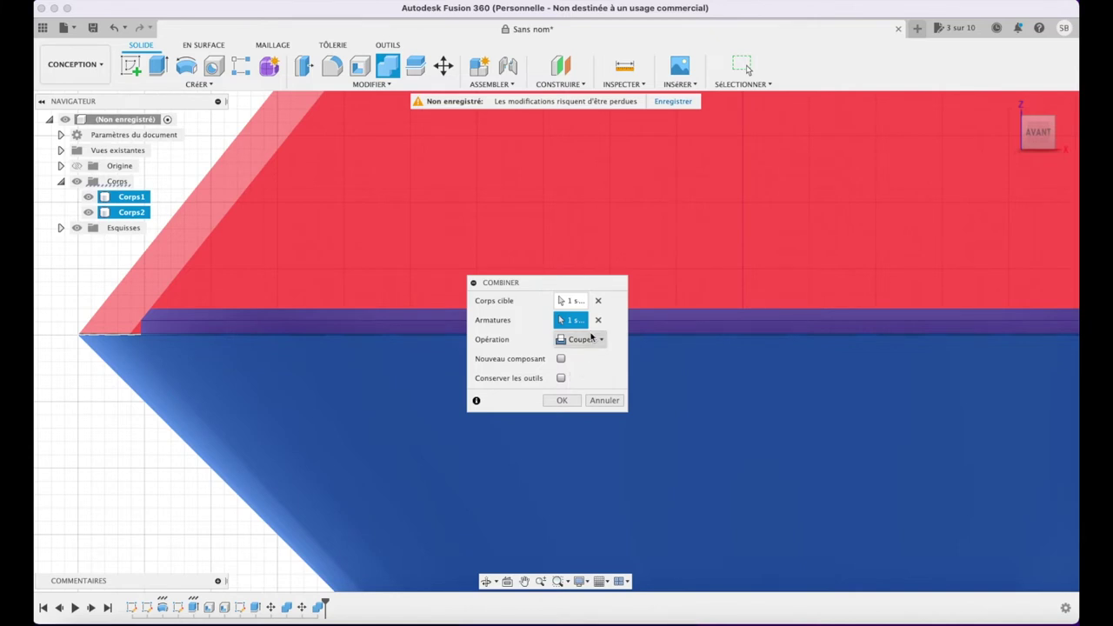
- Cut Corps1 from target Corps2 with Keep Tools ticked, and apply
click(598, 301)
click(599, 320)
click(695, 396)
click(632, 276)
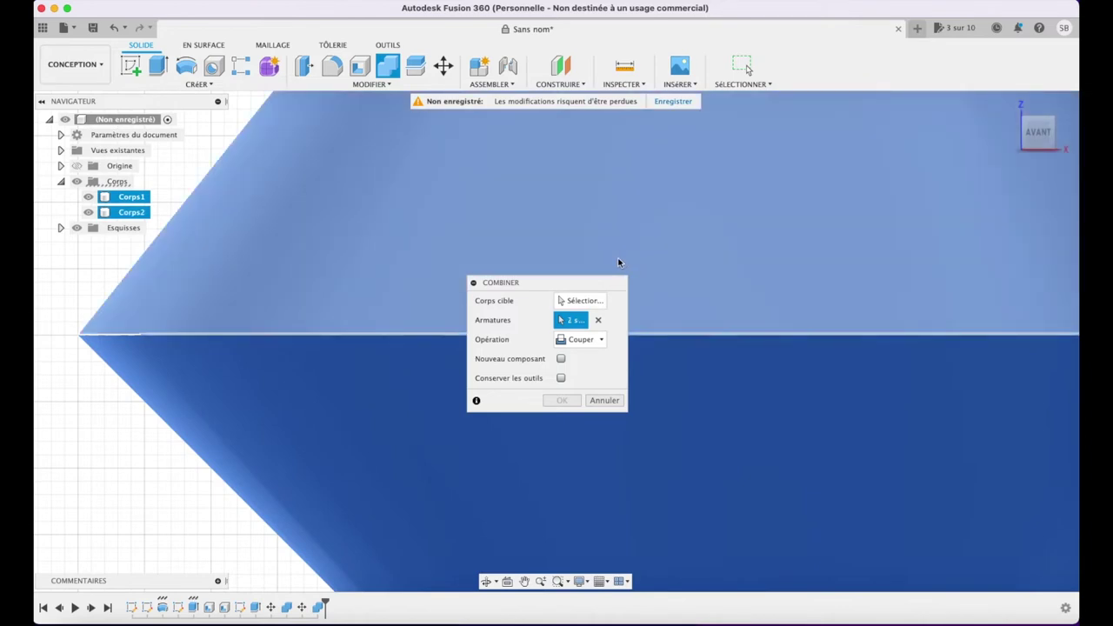
click(598, 321)
click(713, 388)
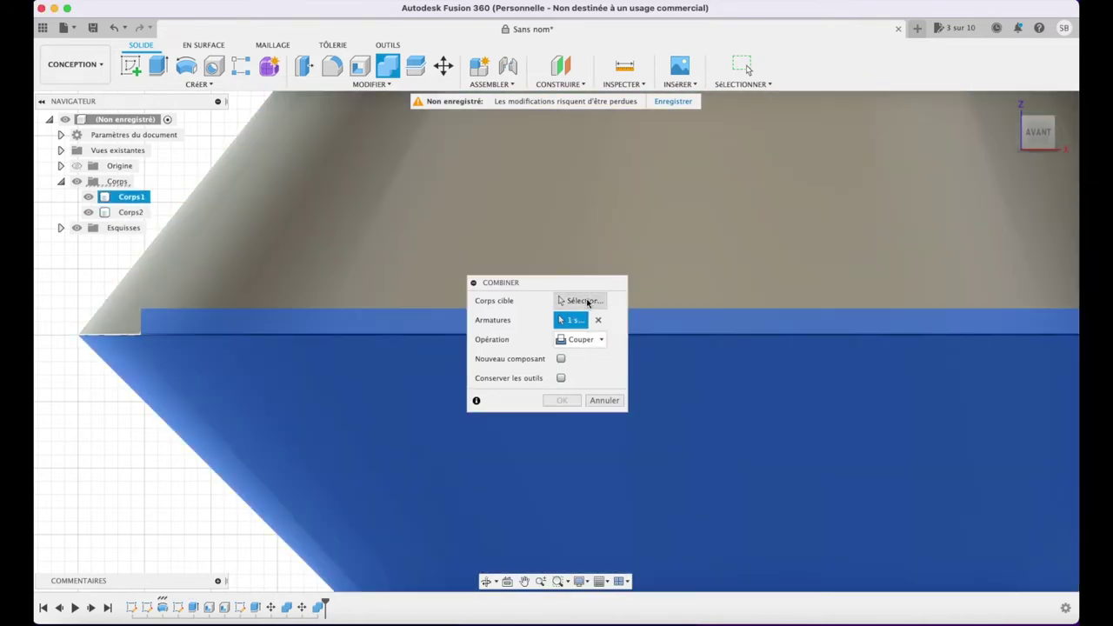
click(588, 301)
click(716, 261)
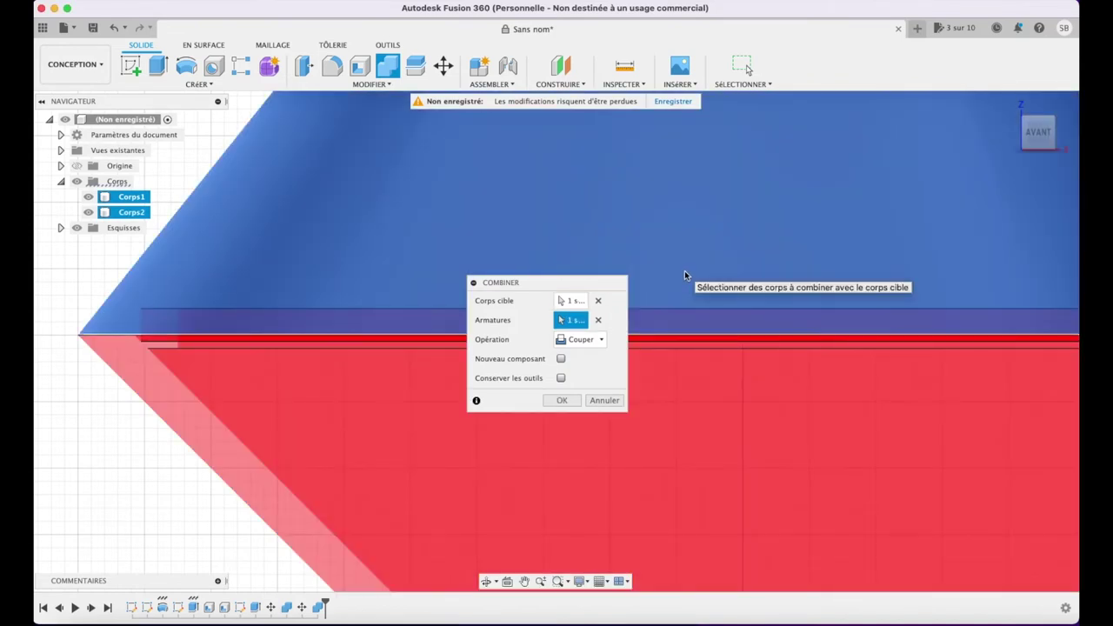
click(562, 379)
click(565, 401)
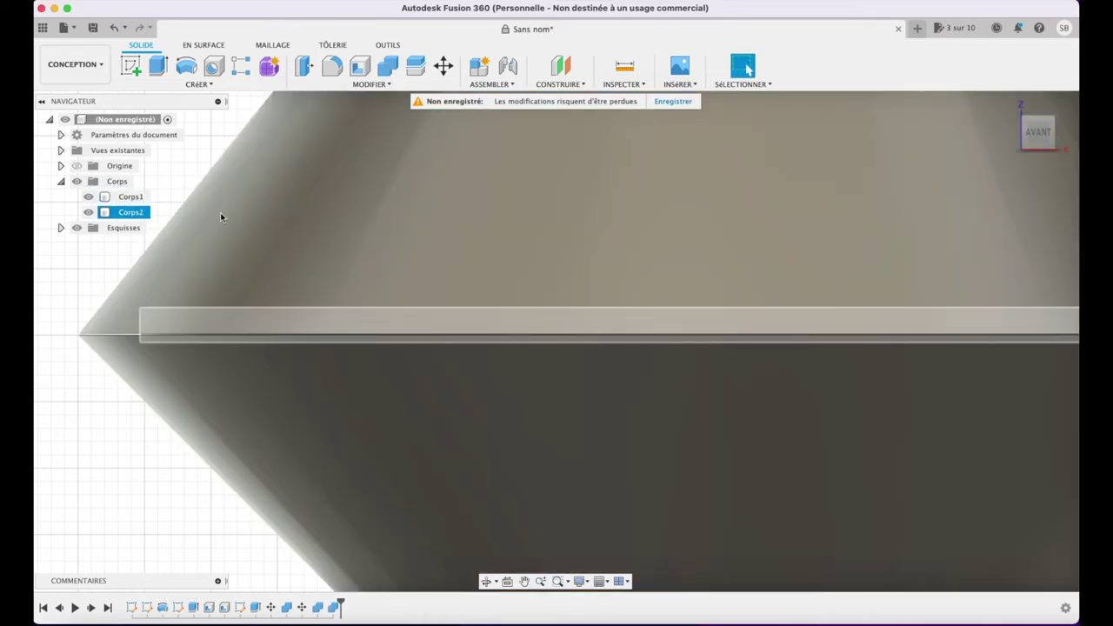
click(88, 212)
click(88, 213)
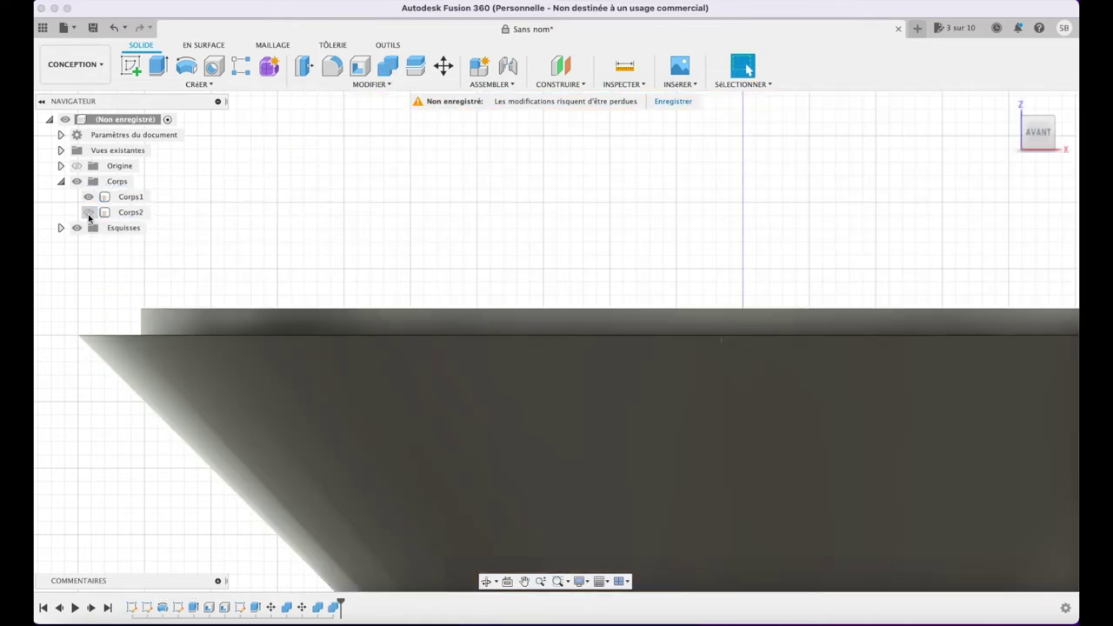
click(88, 213)
click(88, 197)
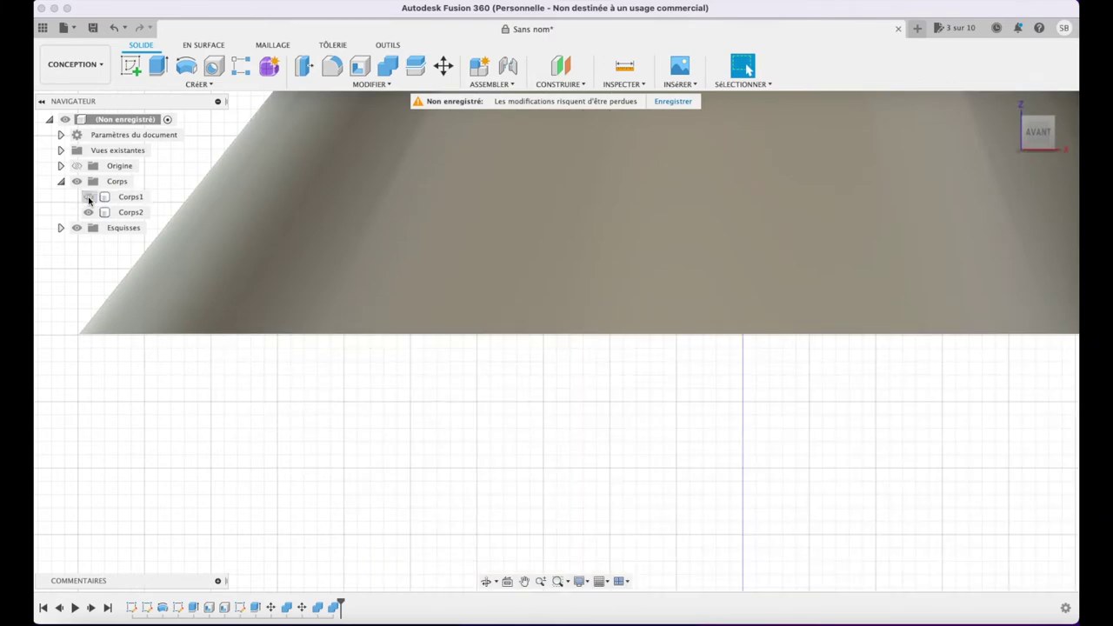
click(887, 184)
scroll(795, 229, down, 10)
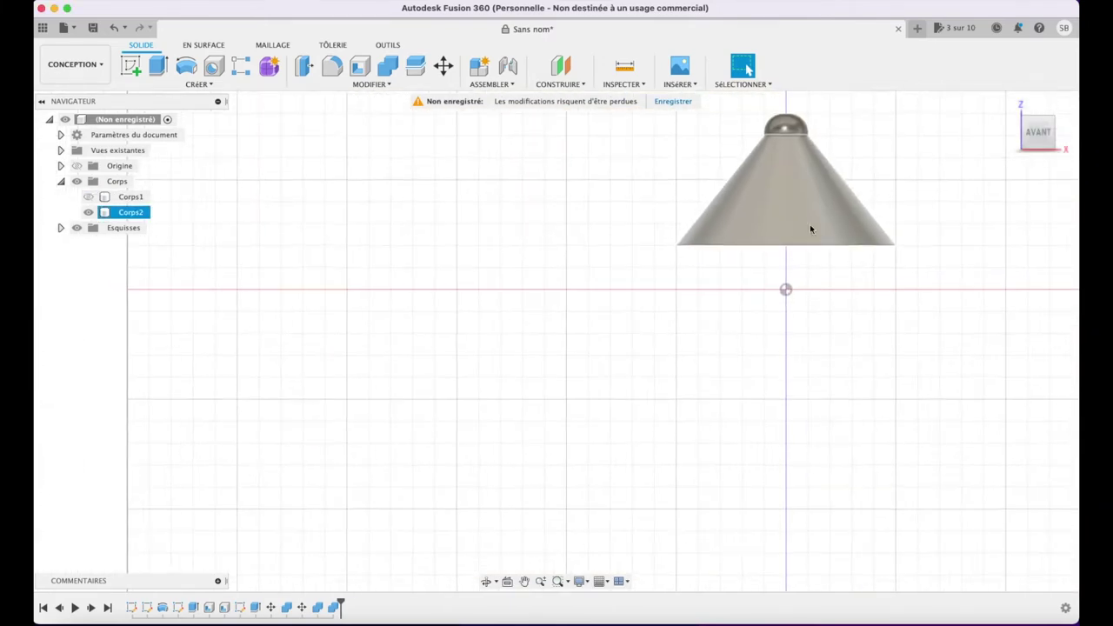
scroll(824, 211, up, 2)
scroll(824, 211, up, 2)
scroll(824, 211, up, 5)
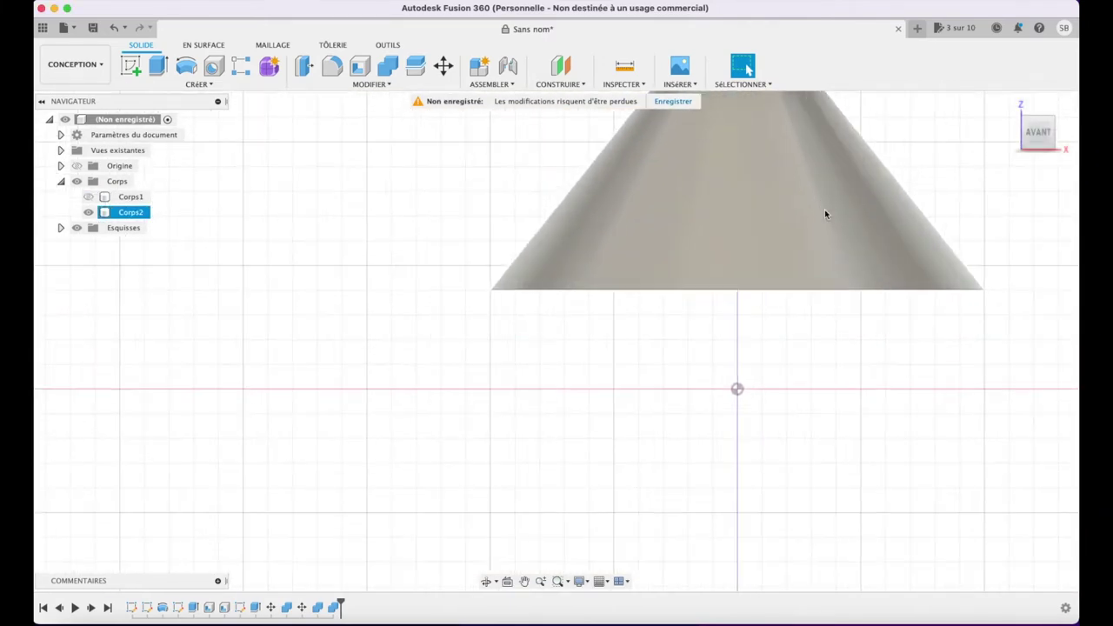
scroll(905, 186, up, 3)
click(986, 166)
mouse_move(985, 165)
shift+middle_down()
mouse_move(982, 92)
mouse_move(933, 115)
mouse_move(937, 132)
mouse_move(969, 145)
mouse_move(843, 168)
shift+middle_up()
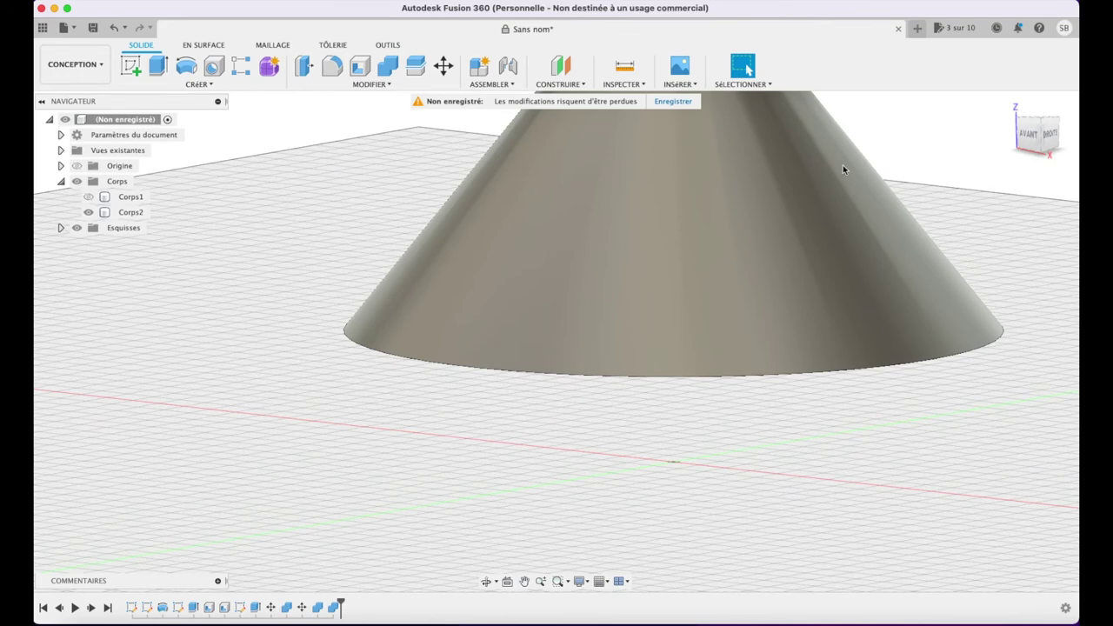
click(87, 197)
click(702, 207)
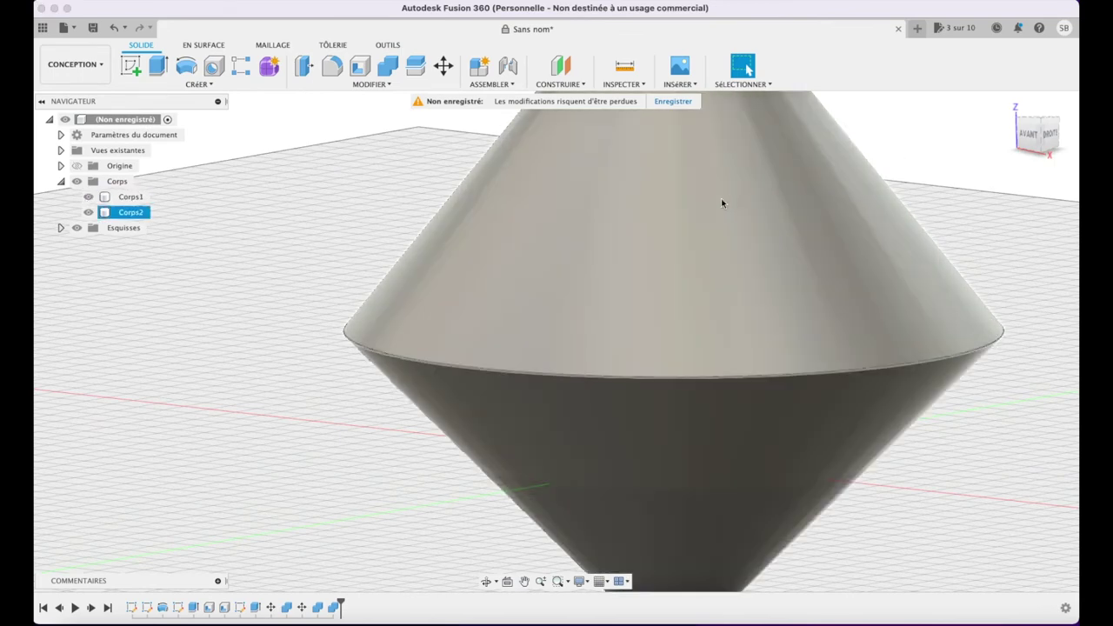
scroll(704, 239, down, 3)
scroll(702, 241, down, 2)
scroll(702, 243, down, 2)
key(Escape)
click(1010, 104)
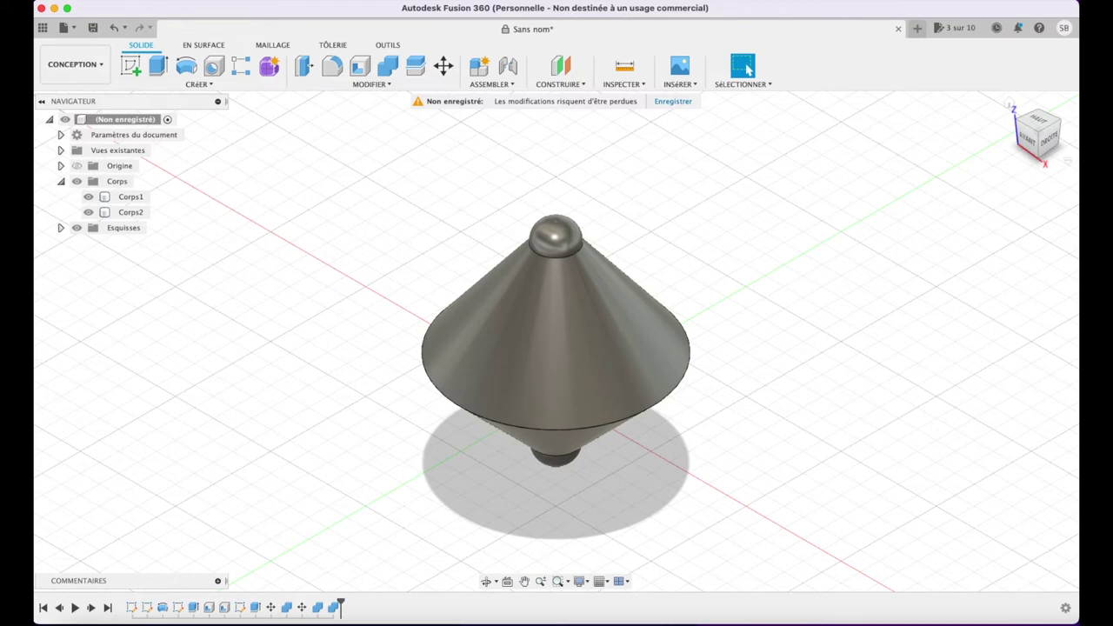
click(1030, 144)
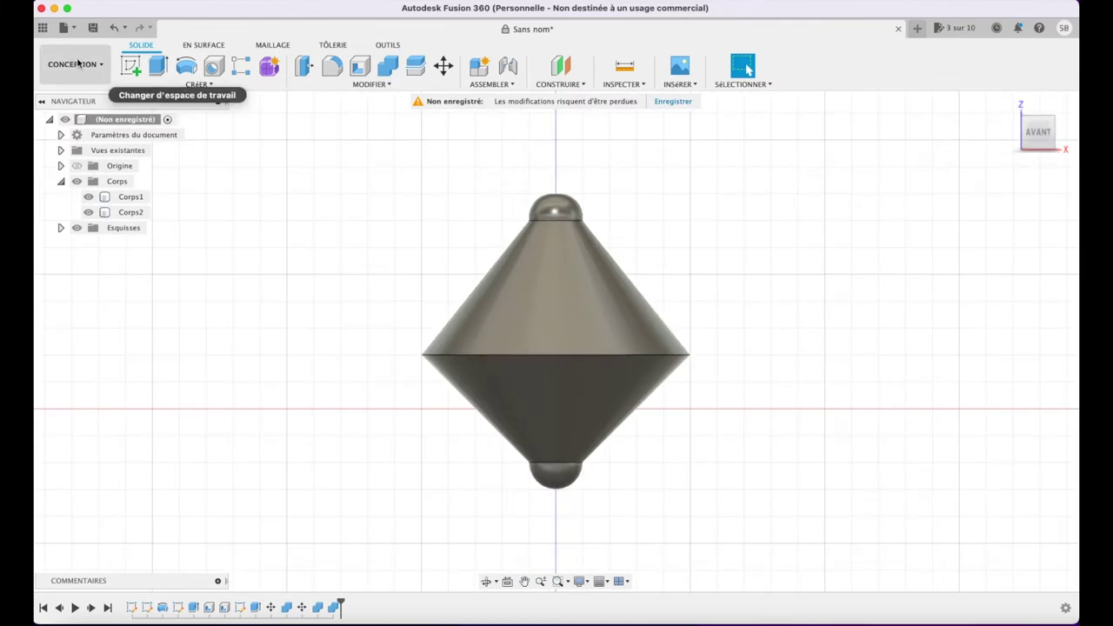
click(131, 66)
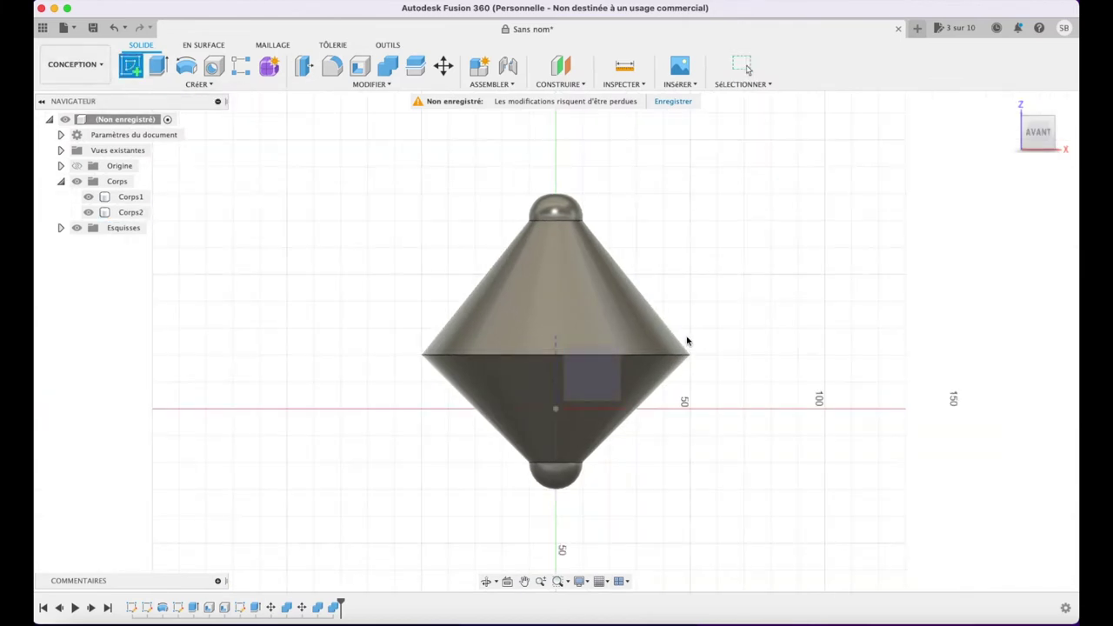
- Sketch a 14 mm diameter circle on the front plane over the upper cone and finish
click(602, 373)
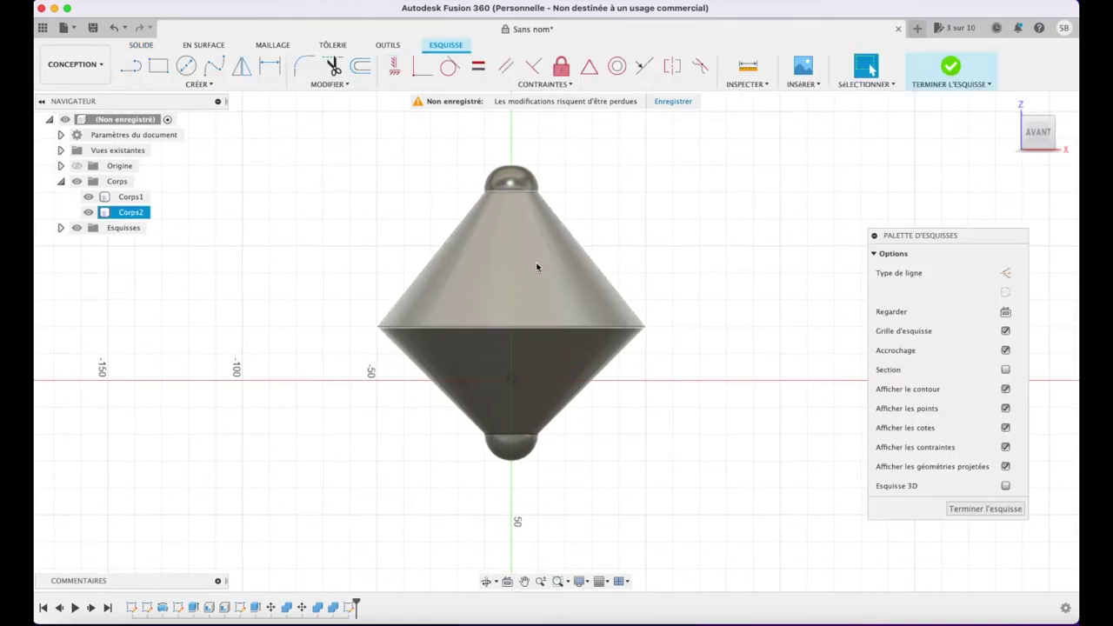
click(186, 66)
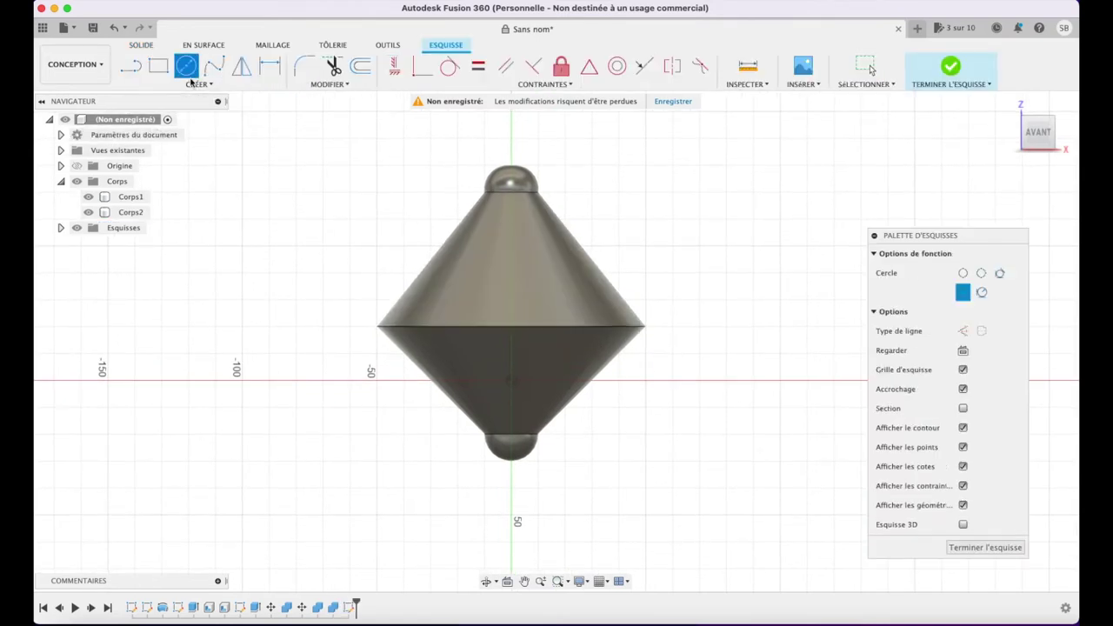
click(512, 273)
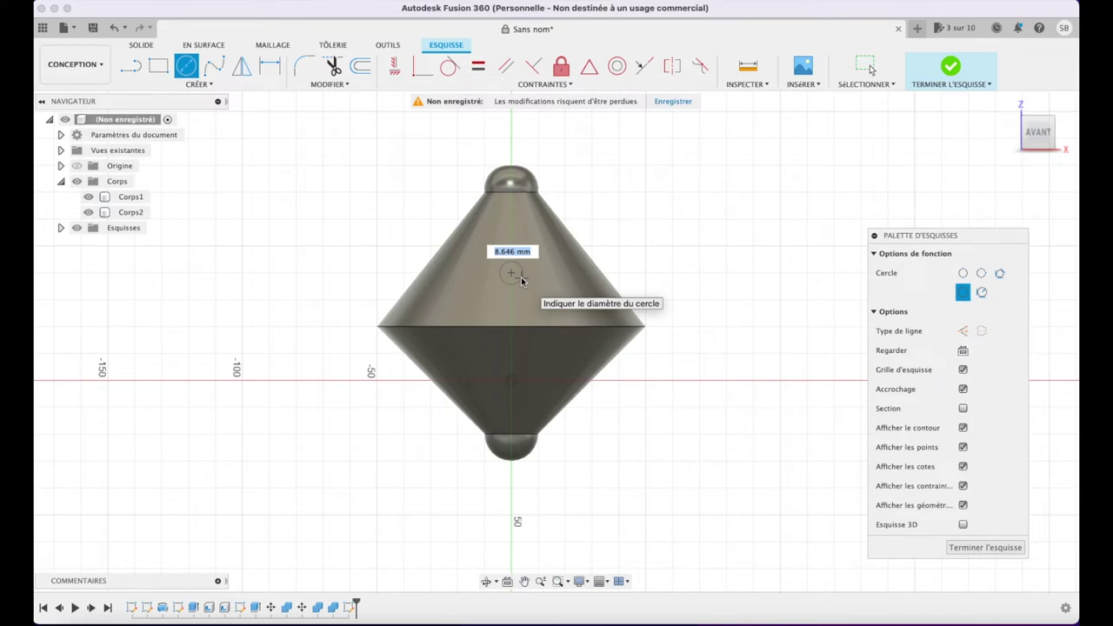
text(14)
key(Return)
key(Escape)
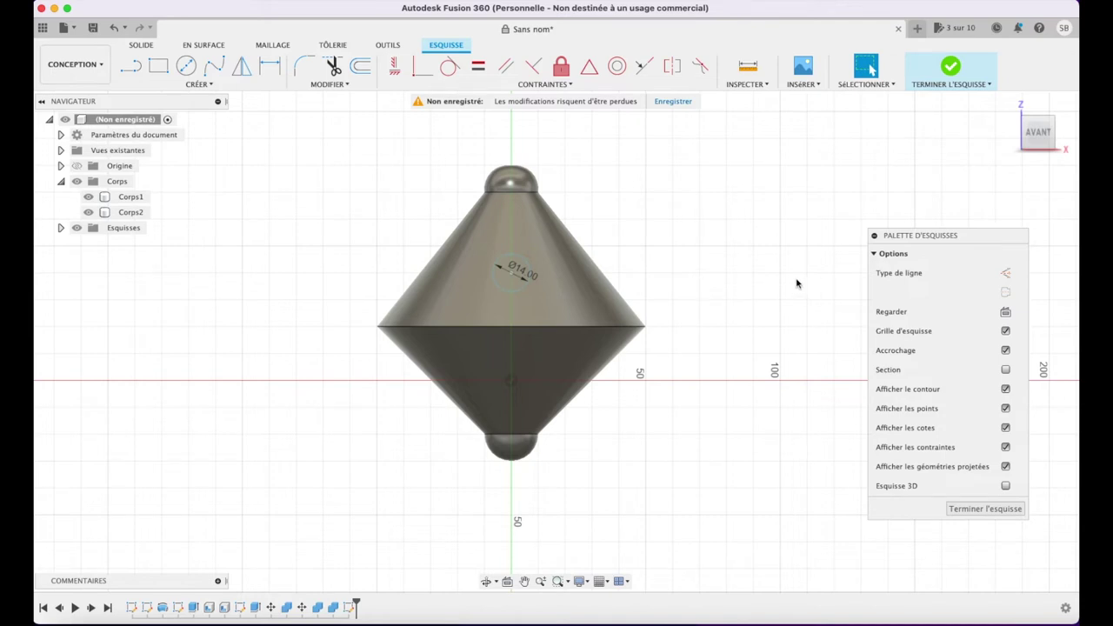
click(985, 508)
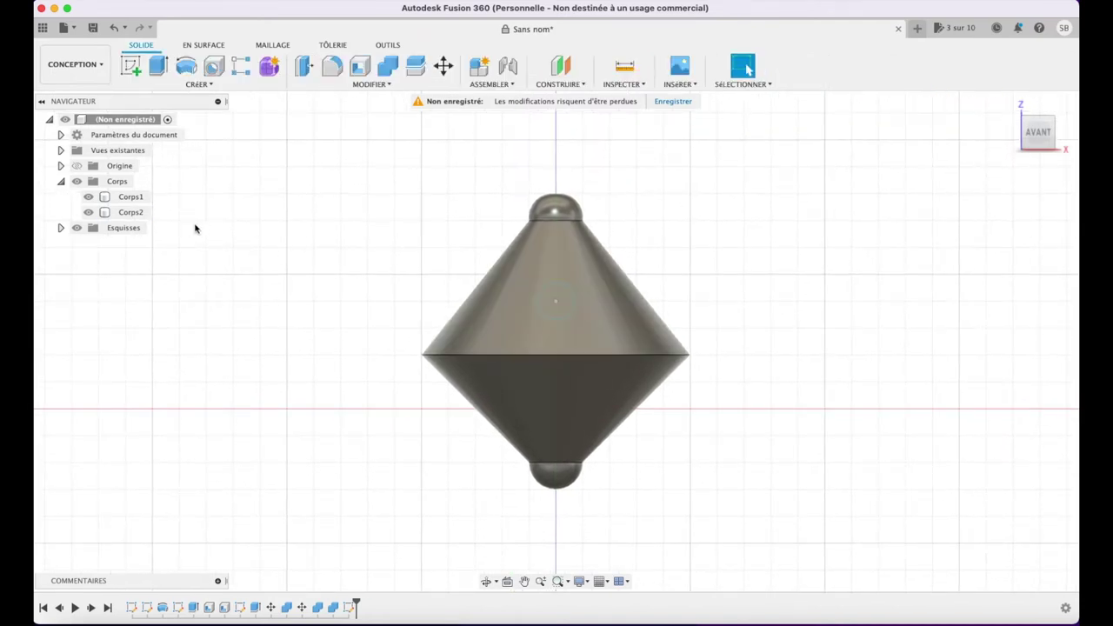
- Extrude the 14 mm circle, pulling the first side out 90 mm
key(e)
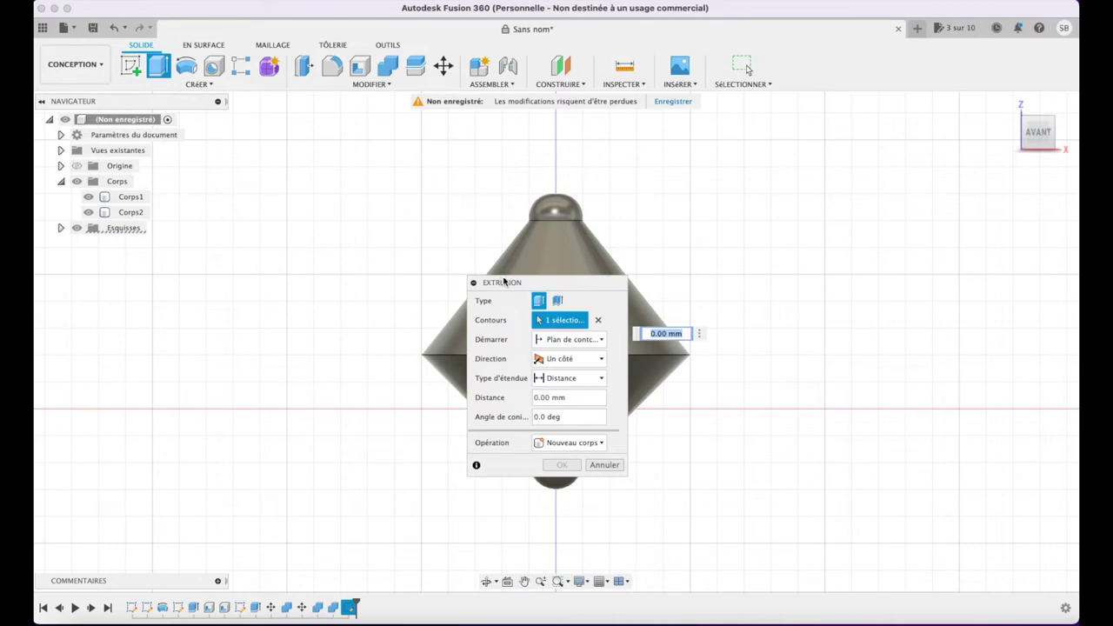
drag(513, 284, 846, 260)
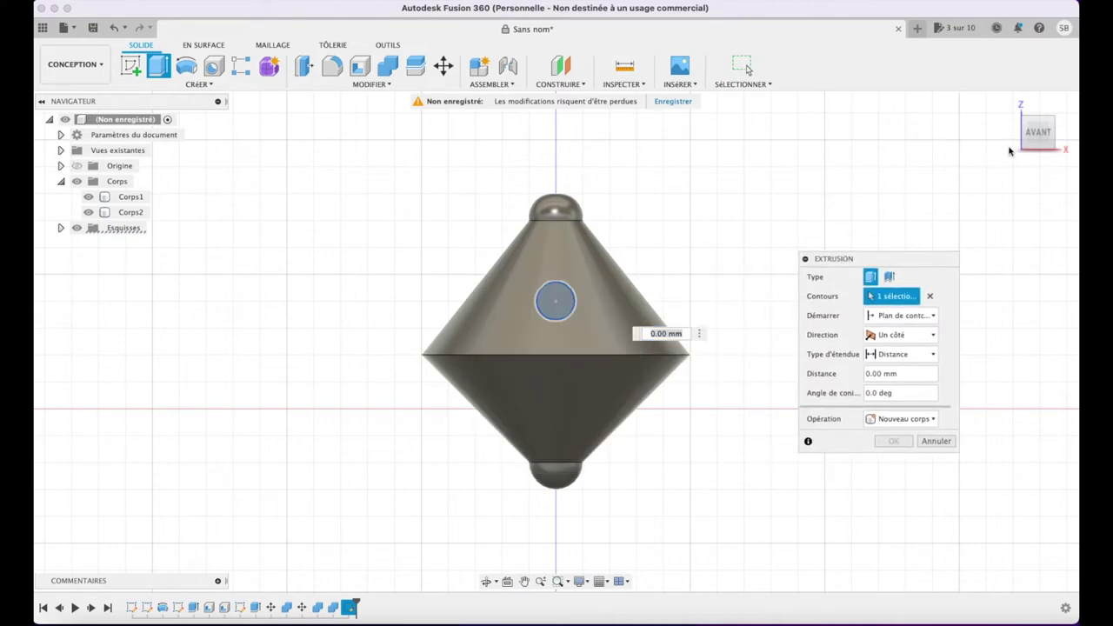
click(1051, 146)
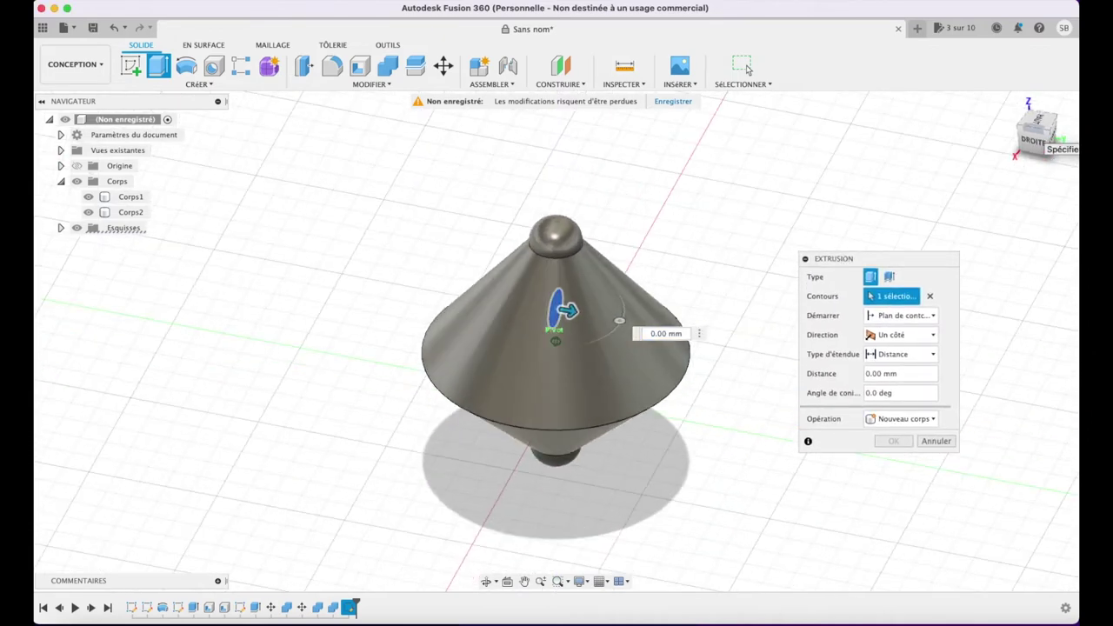
click(1041, 137)
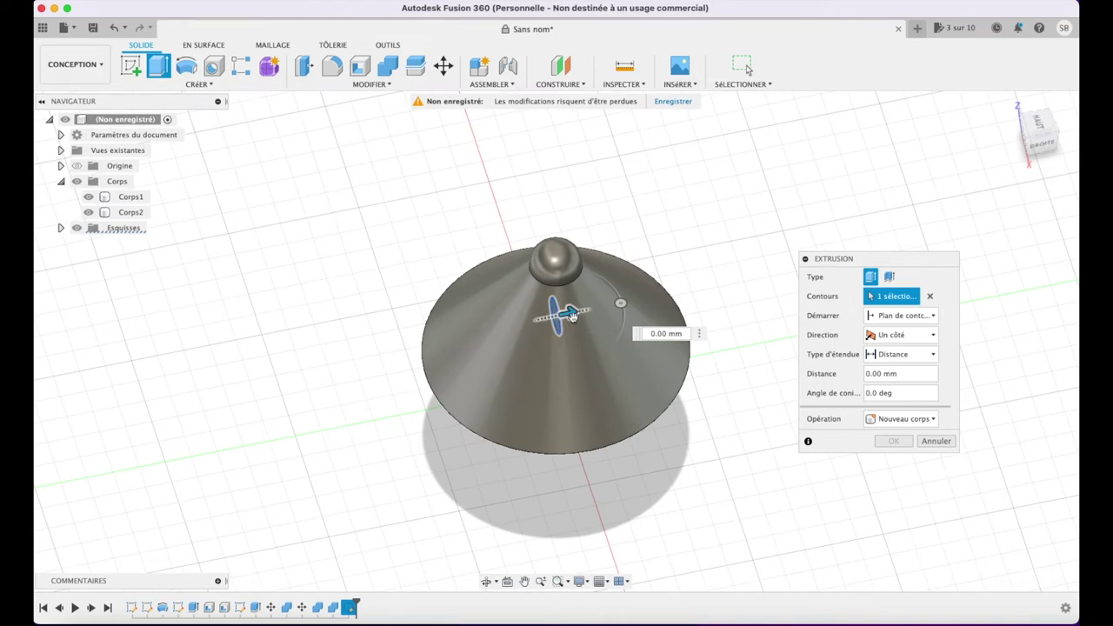
drag(572, 316, 789, 265)
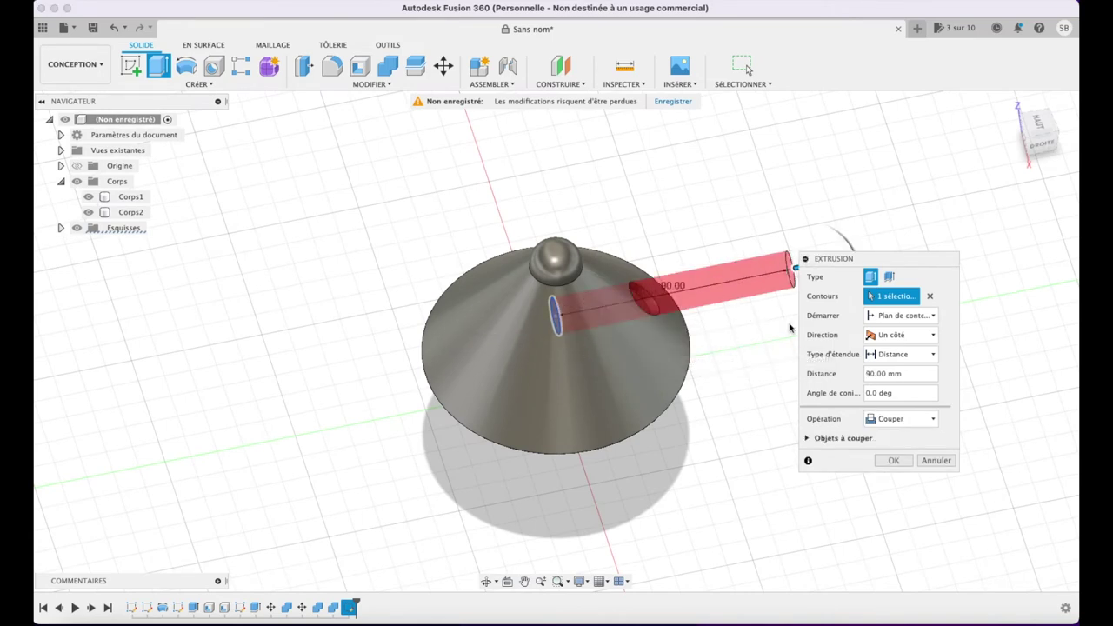
- Make the extrusion two-sided with 110 mm on the second side, as a New Component
click(904, 335)
click(894, 365)
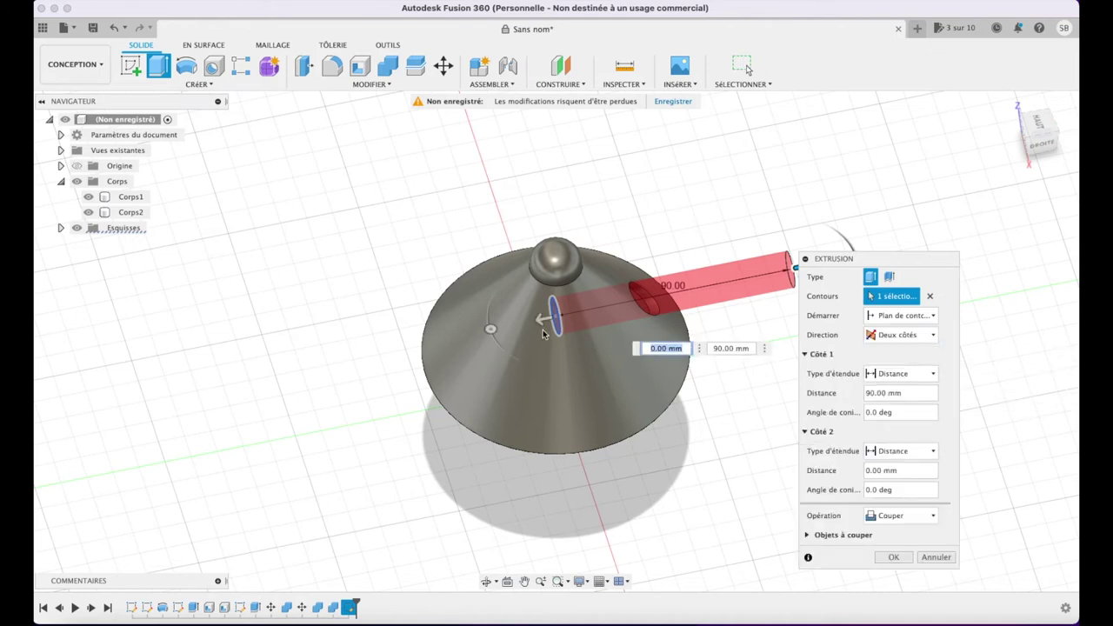
drag(540, 321, 257, 376)
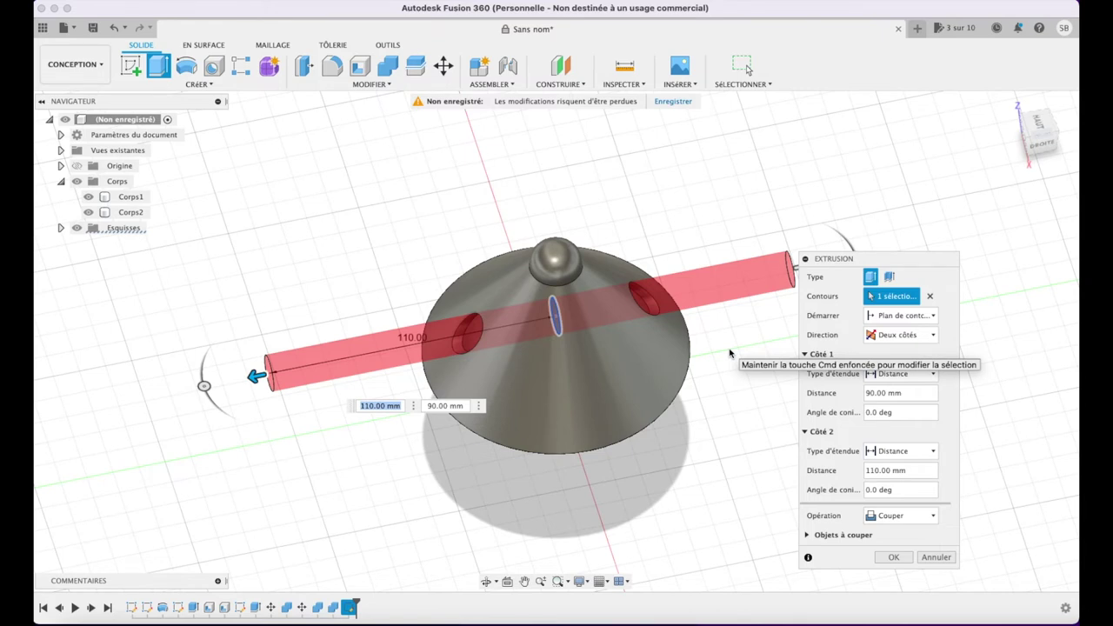
click(914, 517)
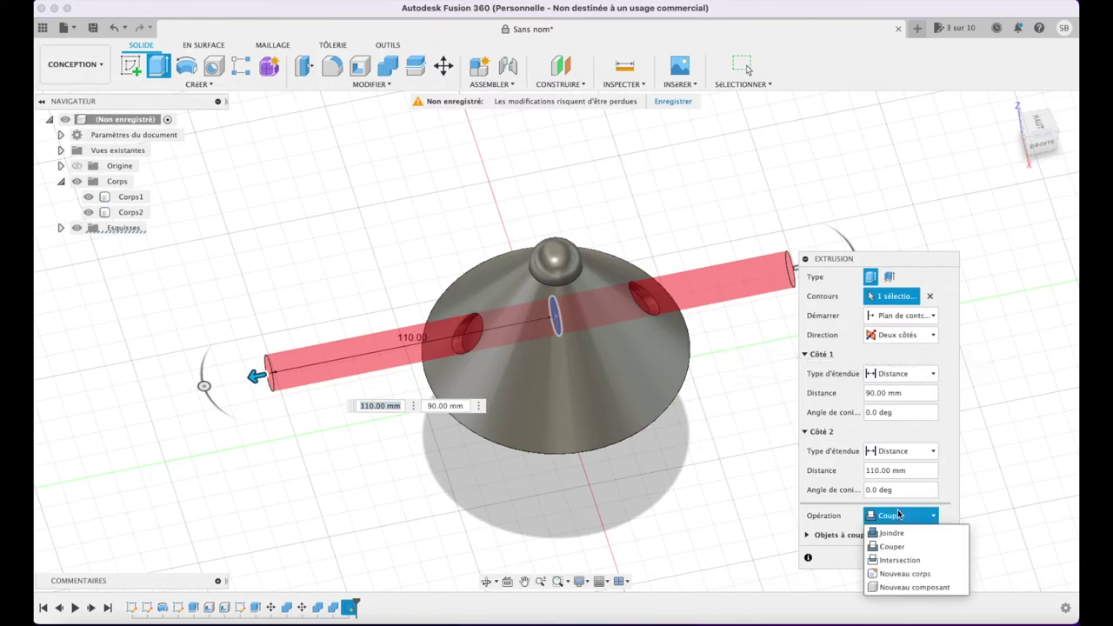
click(915, 584)
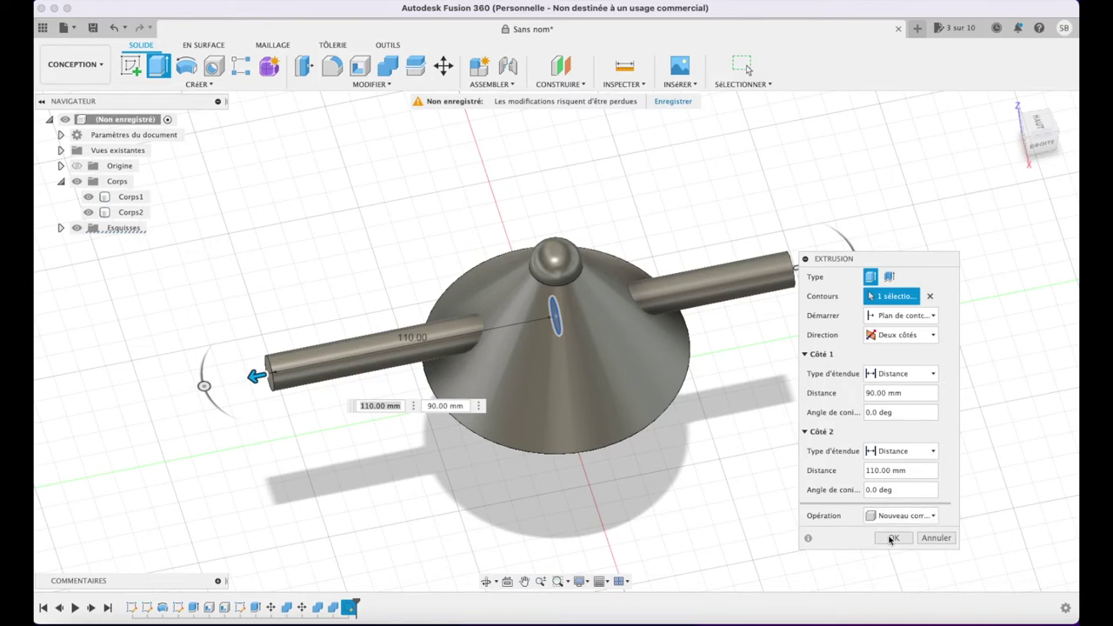
click(891, 538)
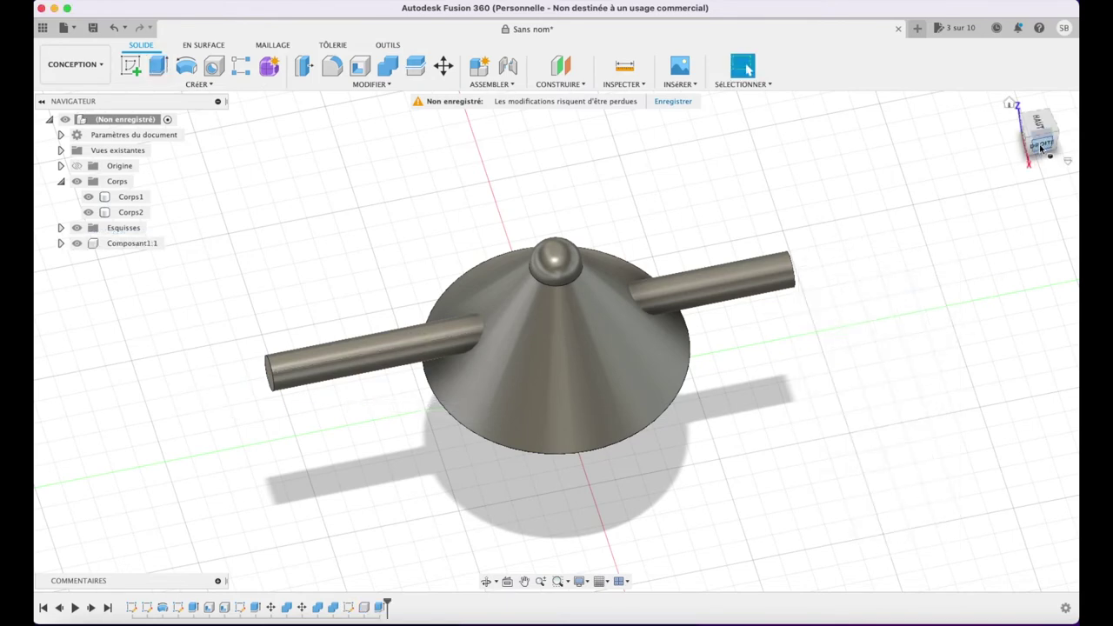
click(1009, 103)
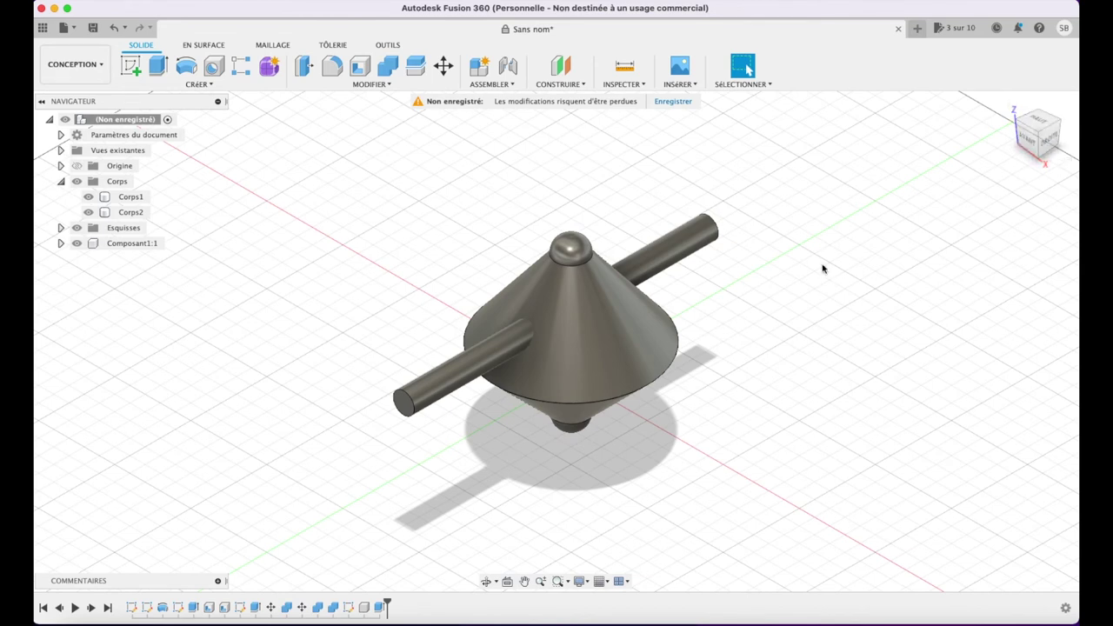
- From the top view, temporarily hide both cone bodies and select the rod
click(1038, 122)
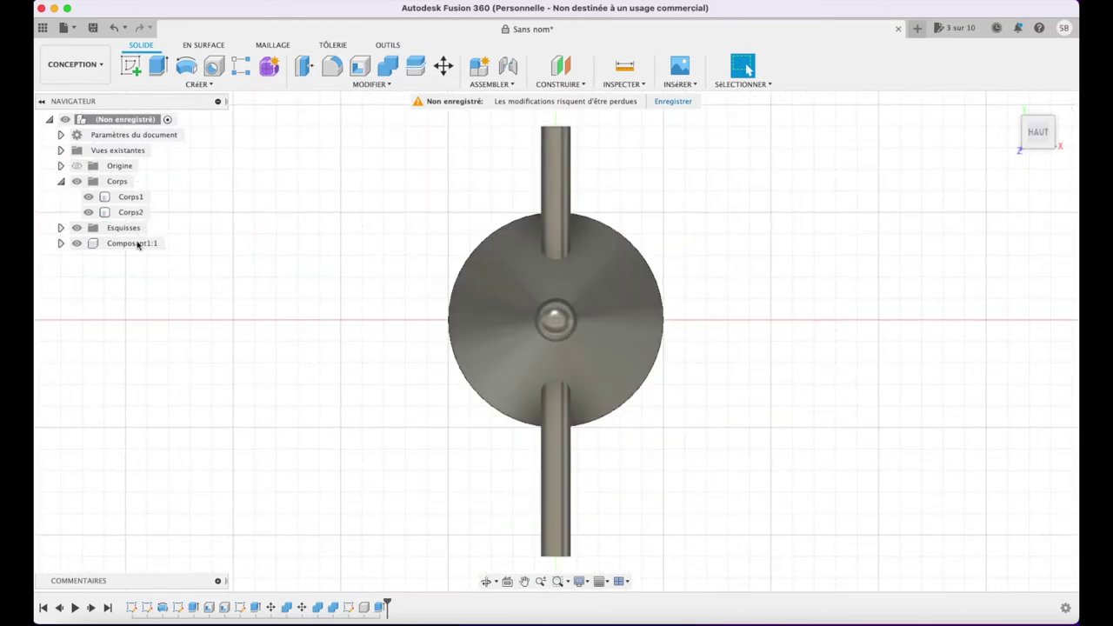
click(113, 215)
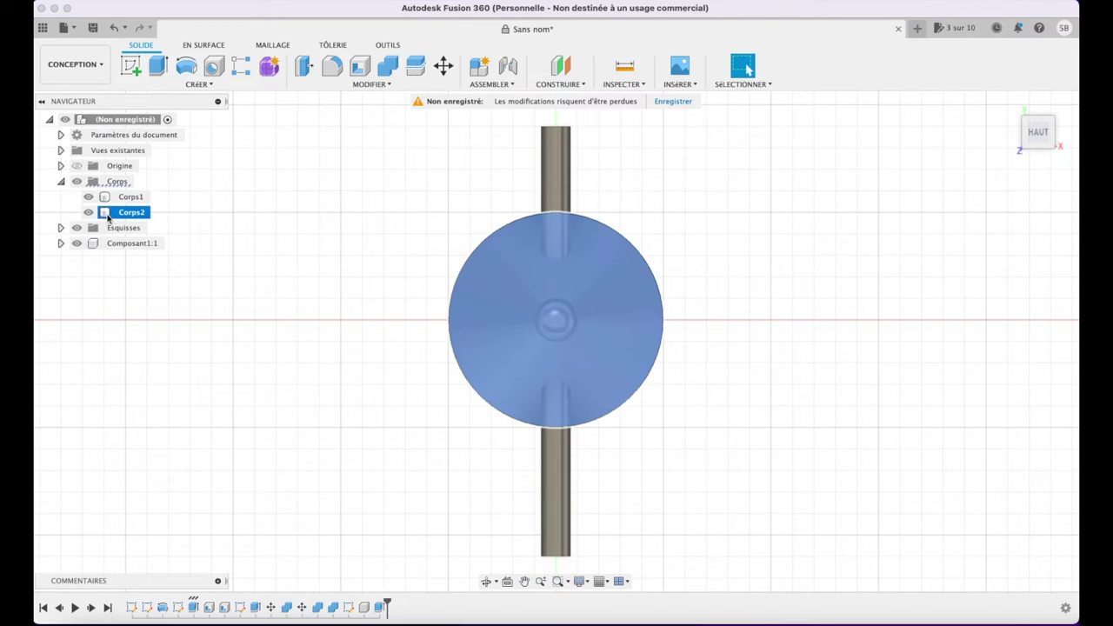
click(88, 212)
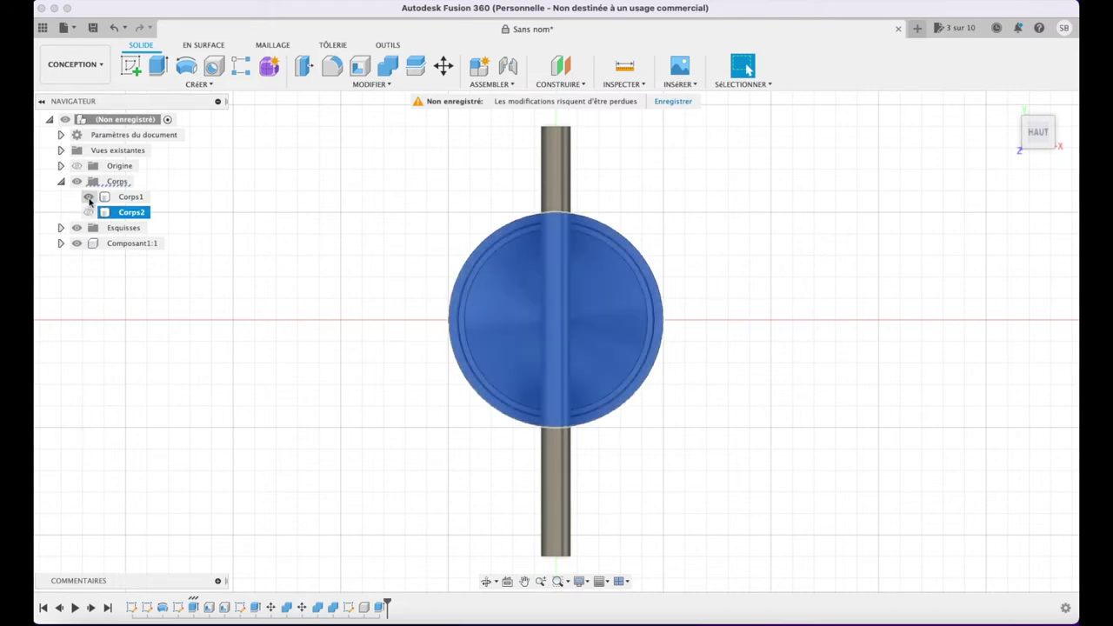
click(88, 199)
click(212, 239)
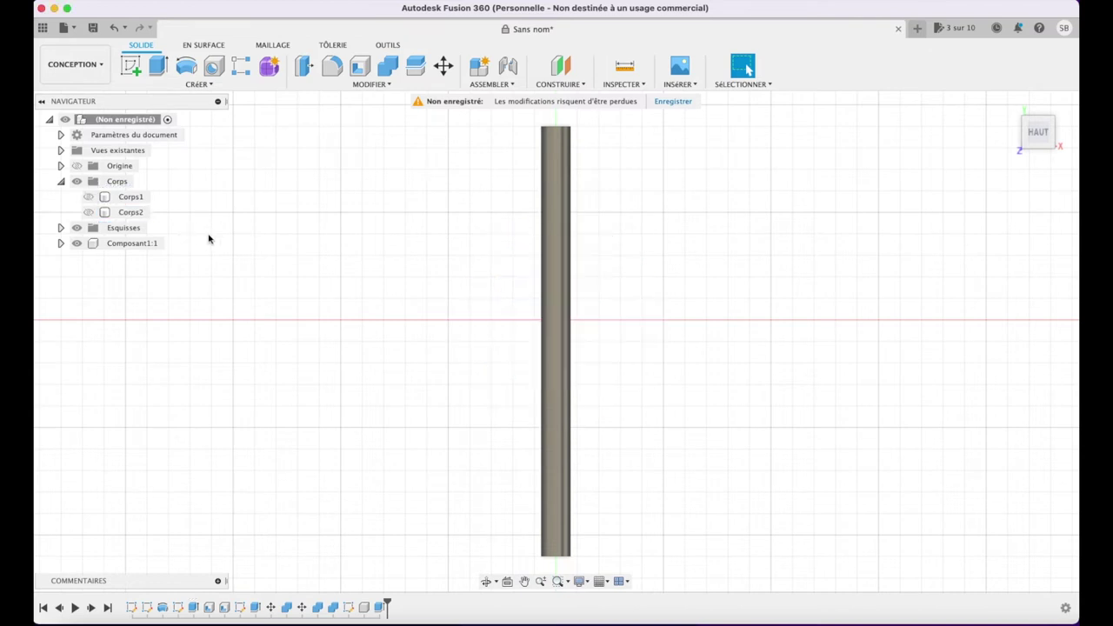
click(557, 271)
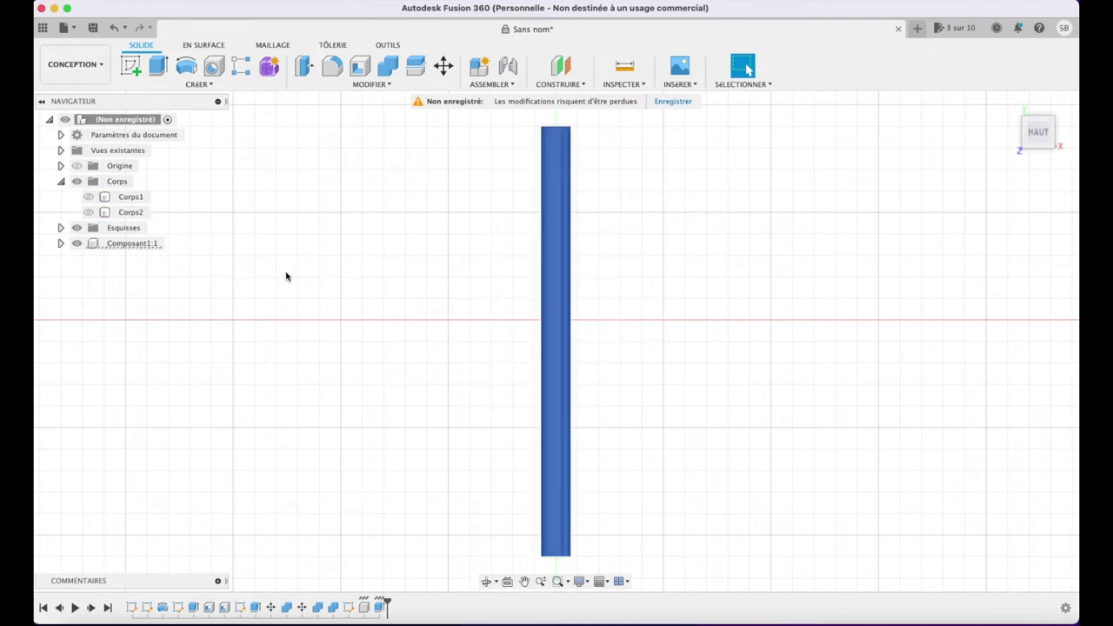
- Show the cones again, select rod body Corps1 inside Composant1:1, and paste a copy
click(60, 244)
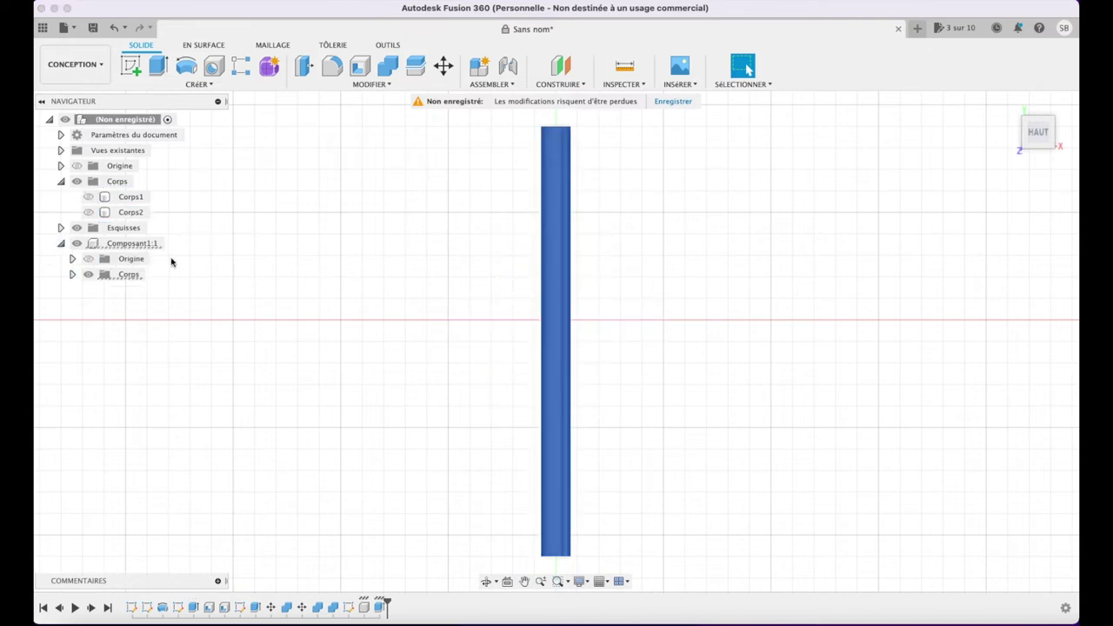
click(88, 197)
click(88, 212)
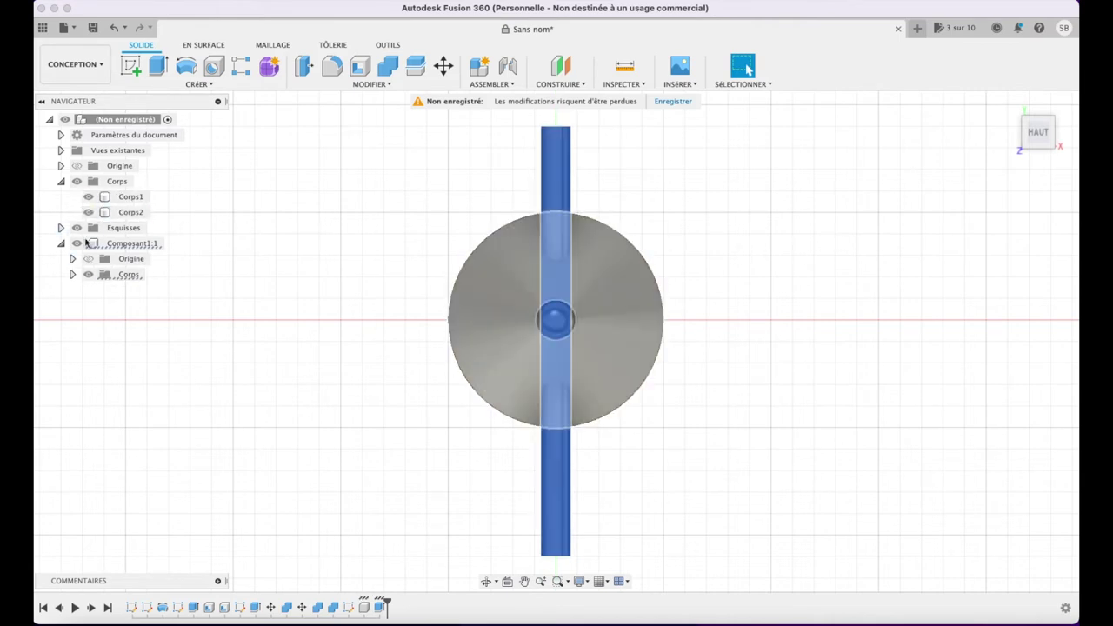
click(73, 275)
click(136, 293)
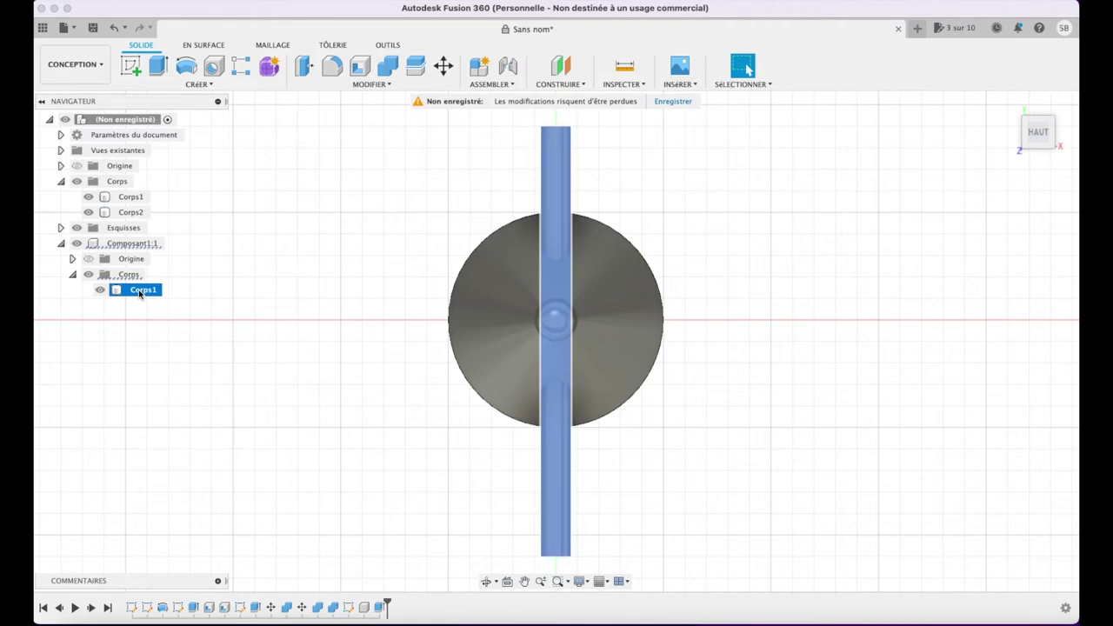
key(super+v)
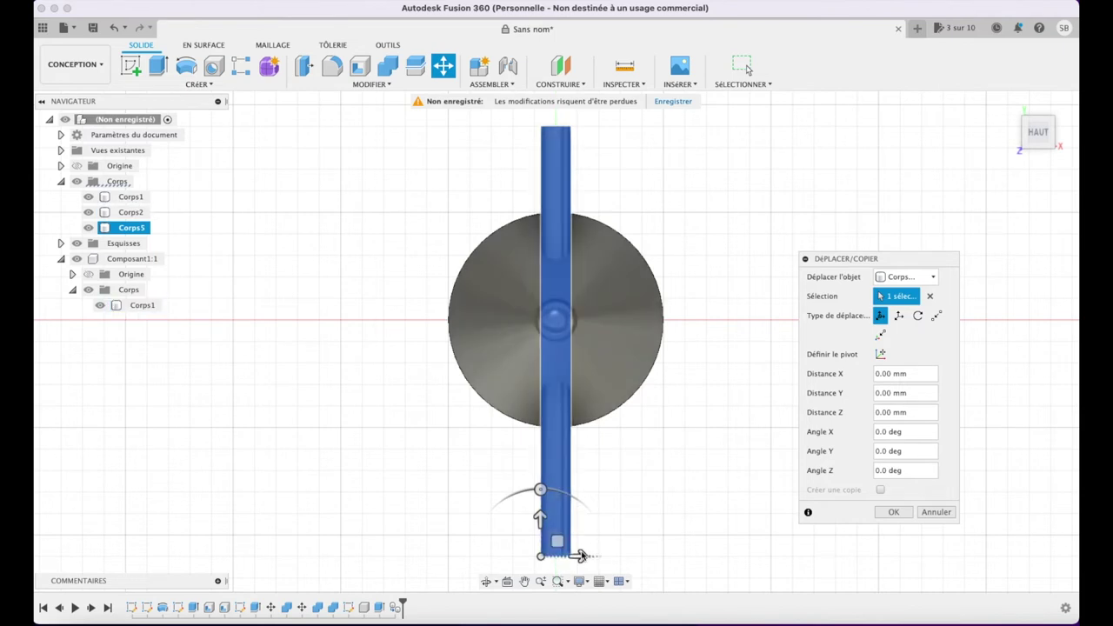
- Rotate the copied rod -90° to lie crosswise and centre it on the top
drag(579, 555, 427, 556)
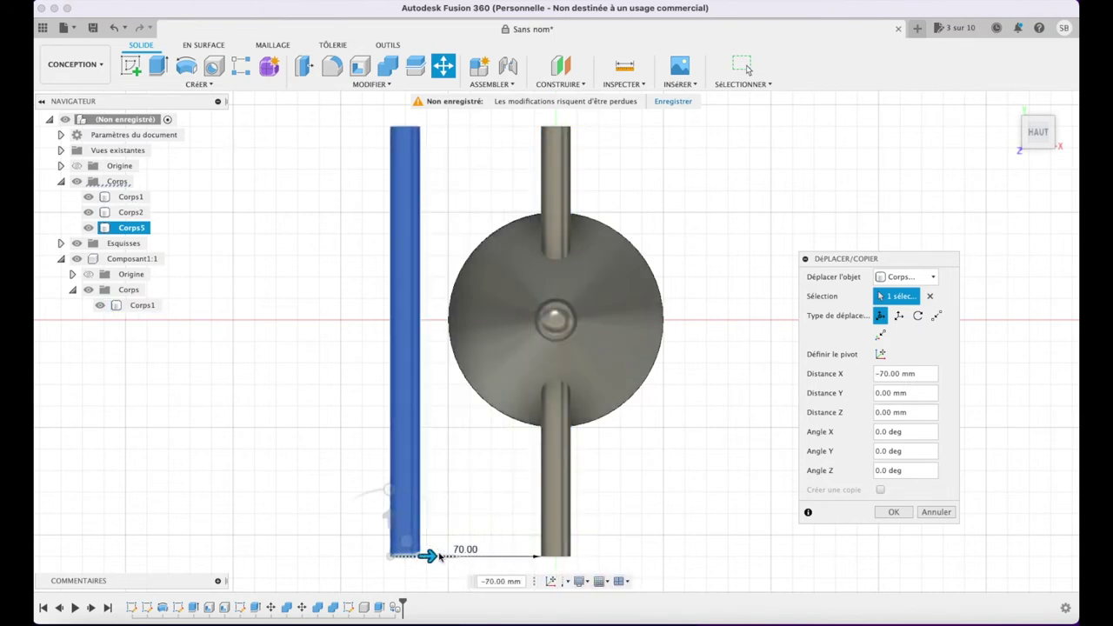
drag(391, 490, 493, 566)
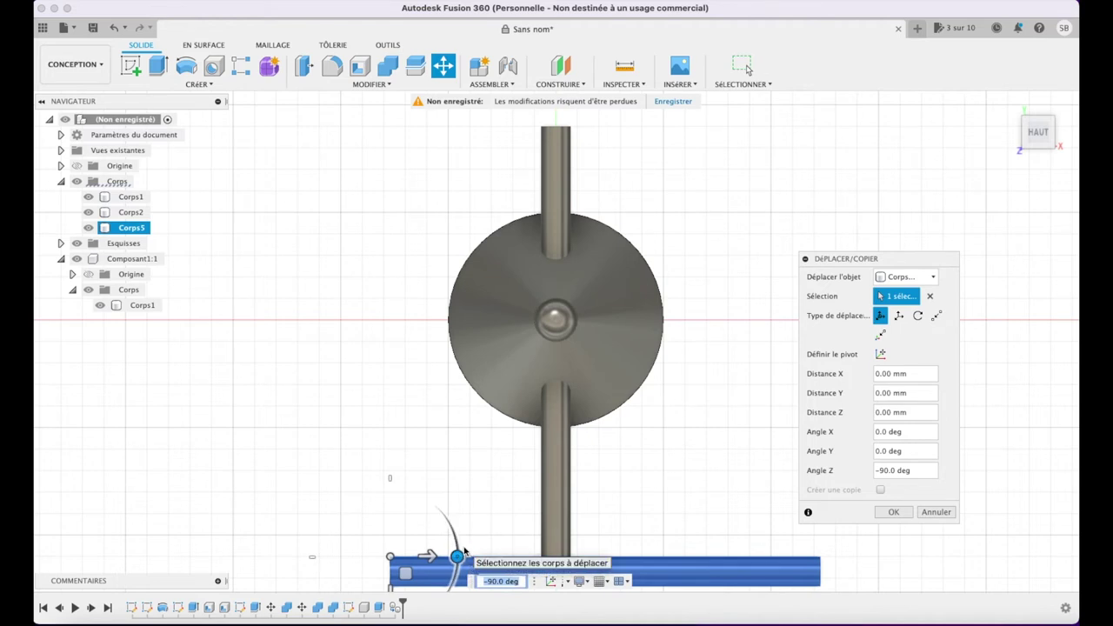
scroll(408, 546, down, 2)
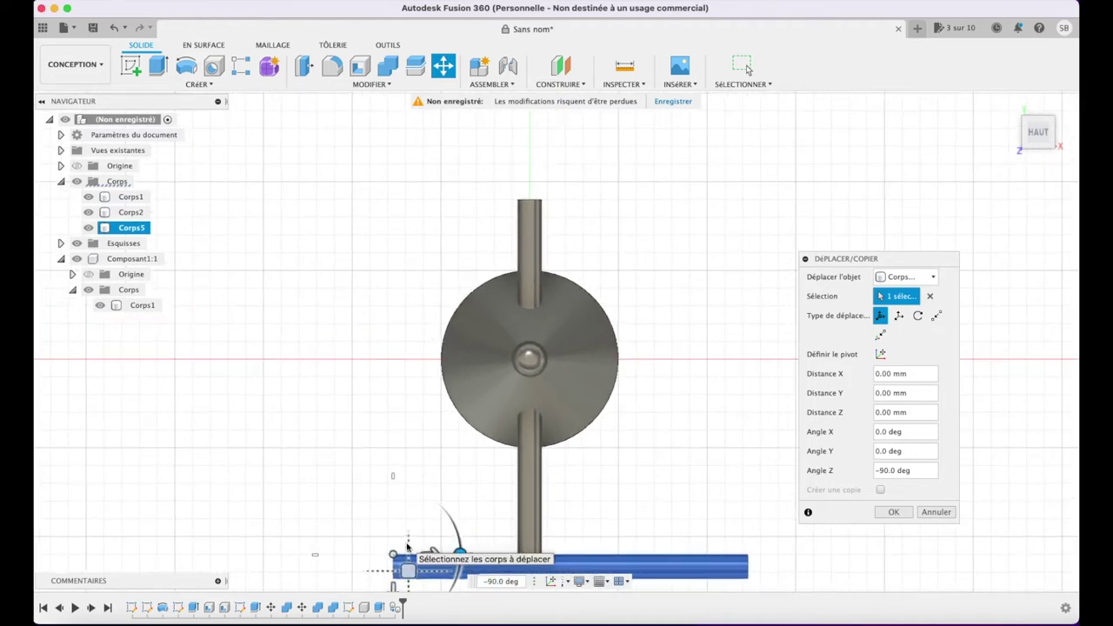
scroll(408, 546, down, 2)
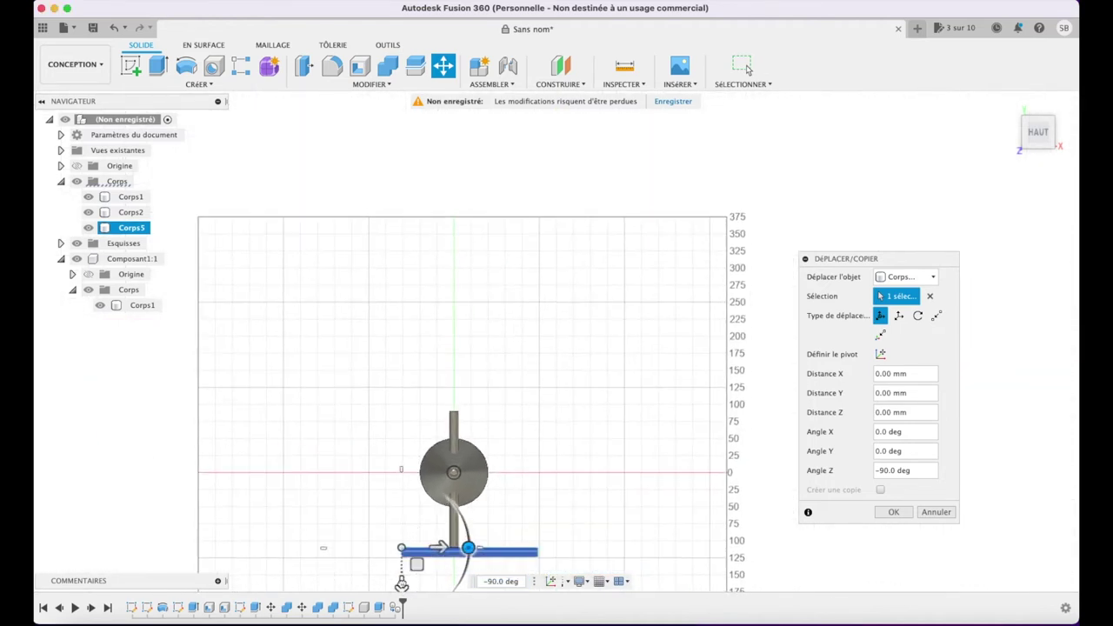
drag(401, 585, 406, 502)
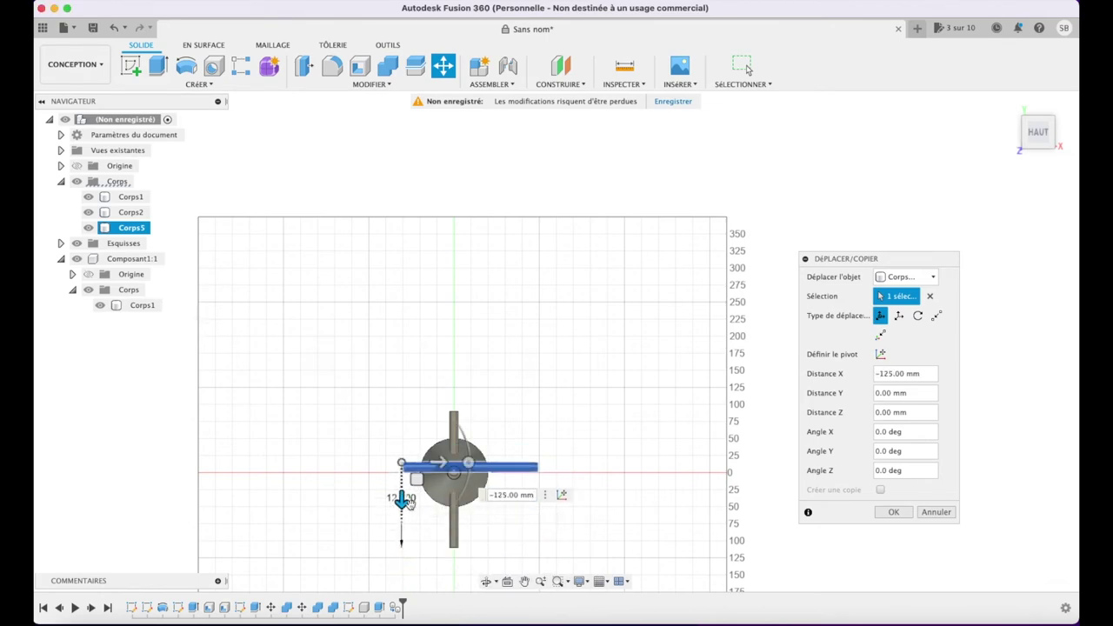
scroll(406, 503, up, 3)
scroll(408, 504, up, 3)
scroll(409, 506, up, 3)
scroll(410, 509, up, 3)
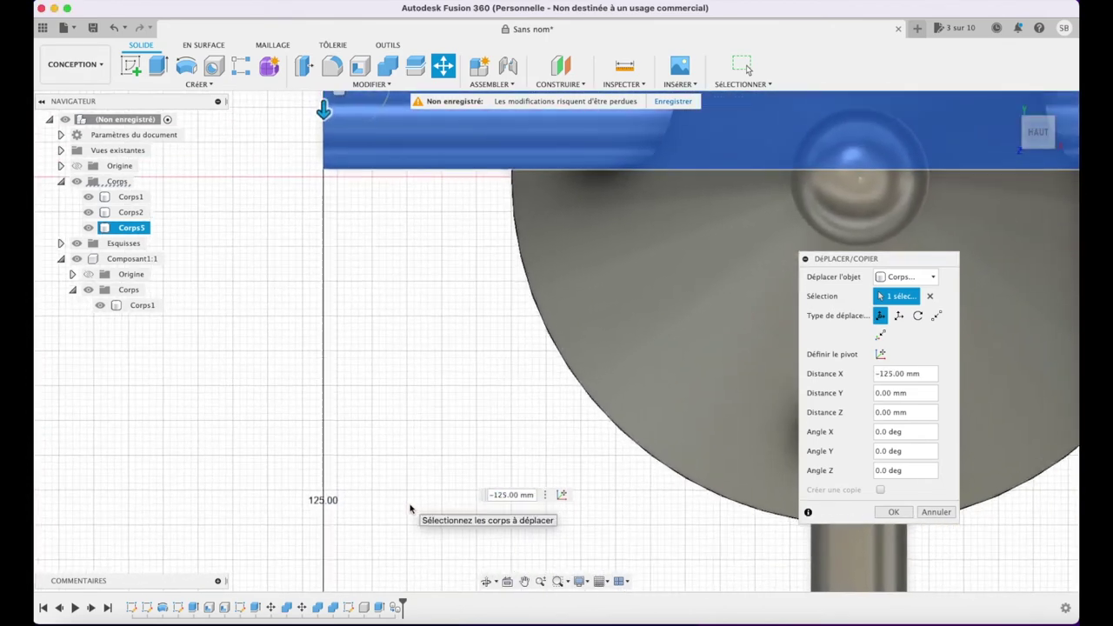
scroll(411, 509, down, 5)
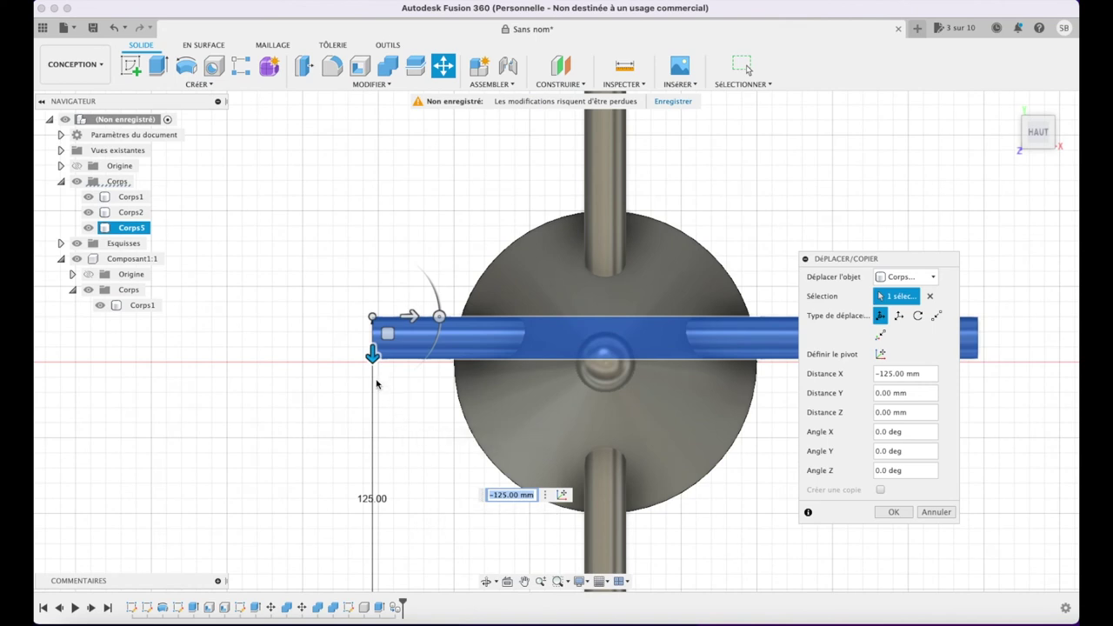
drag(373, 355, 372, 369)
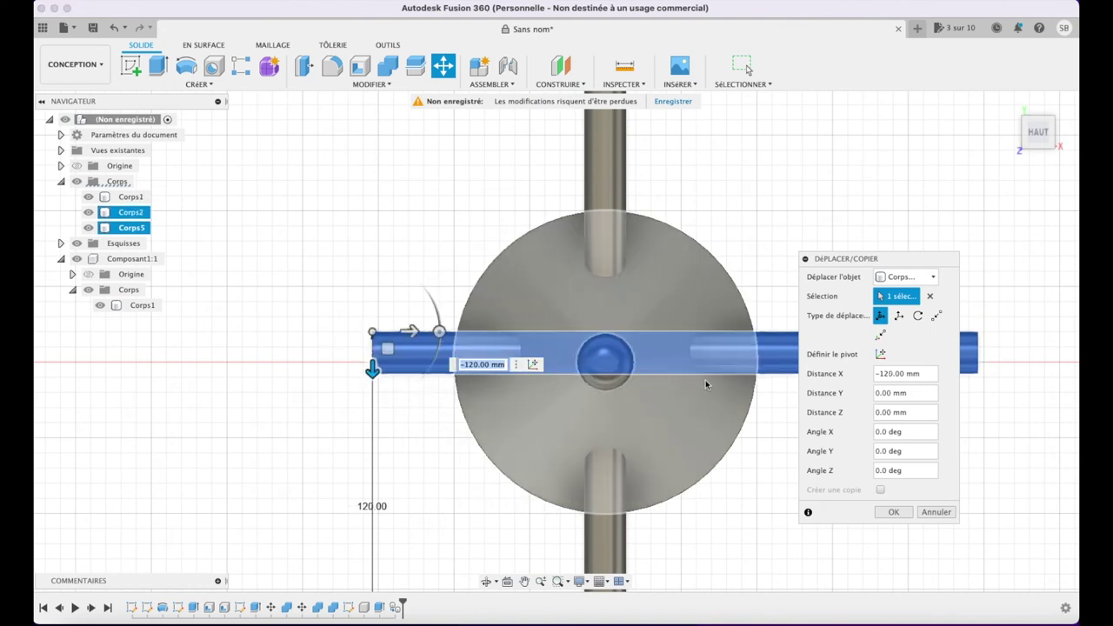
- Lower the copied rod 40 mm and confirm its new position
click(1009, 105)
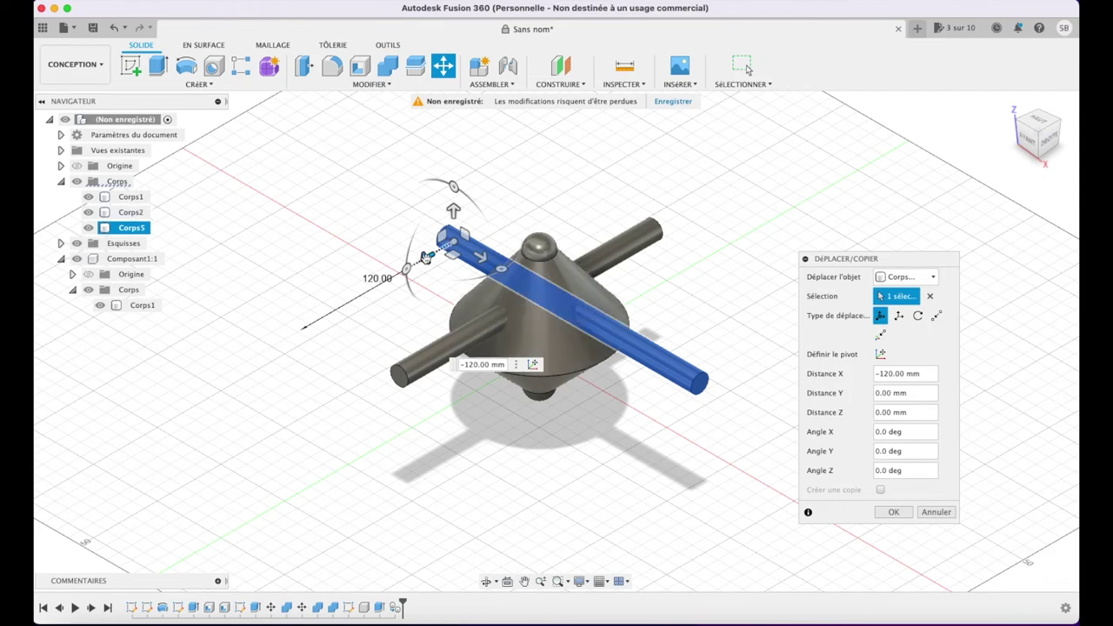
drag(452, 219, 445, 275)
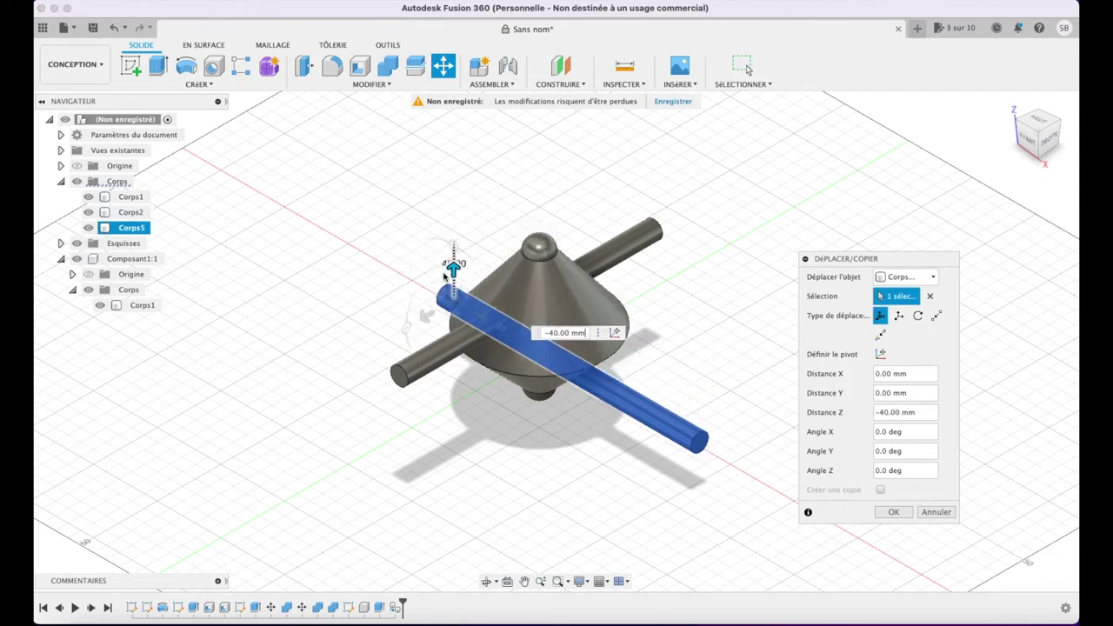
click(1025, 141)
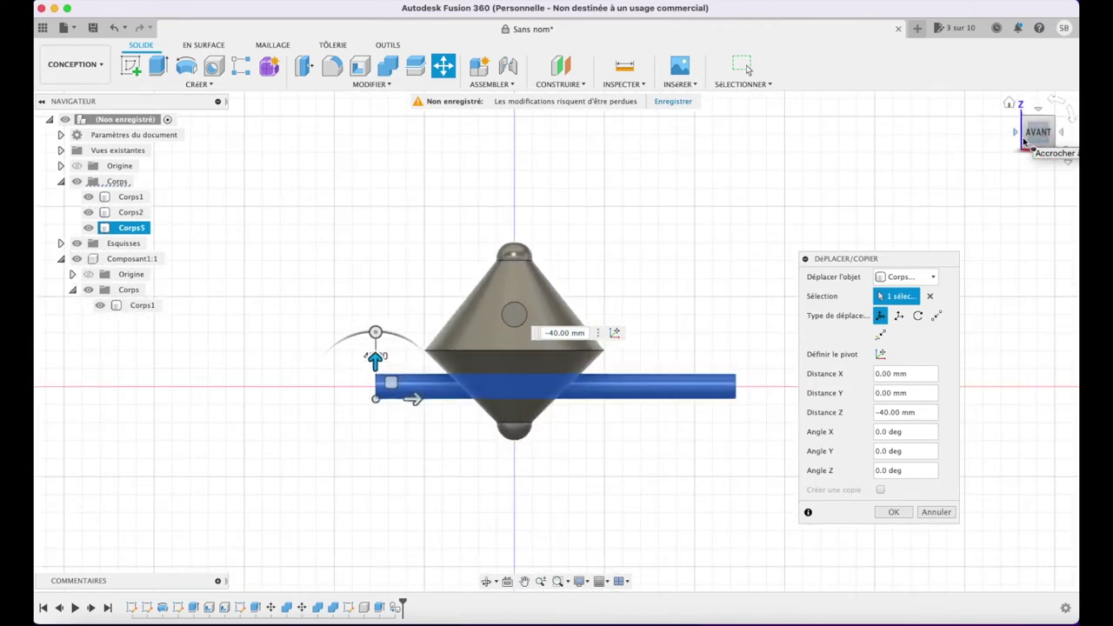
click(894, 512)
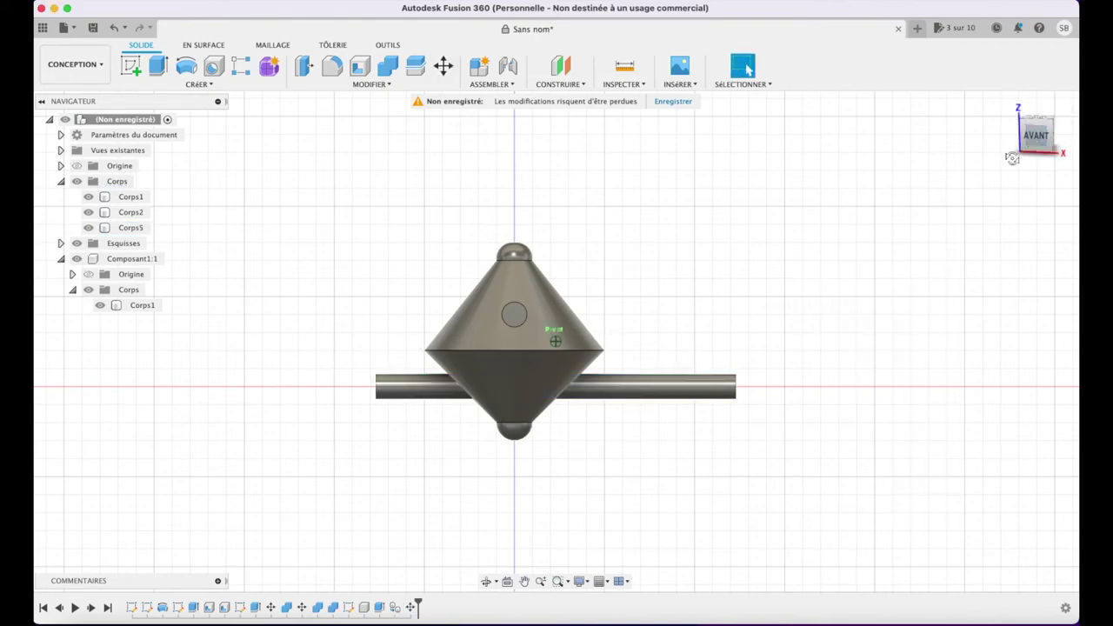
- Orbit to check both rods and start a Combine with upper cone Corps2 as target
click(1035, 144)
shift+middle_drag(557, 339, 609, 365)
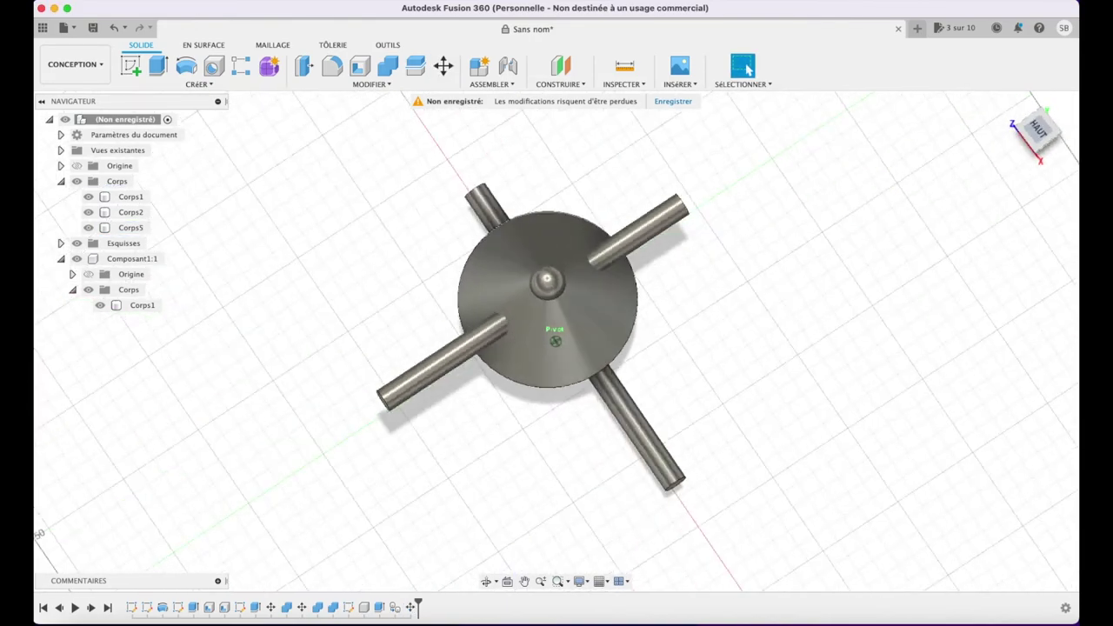
shift+middle_drag(252, 183, 258, 186)
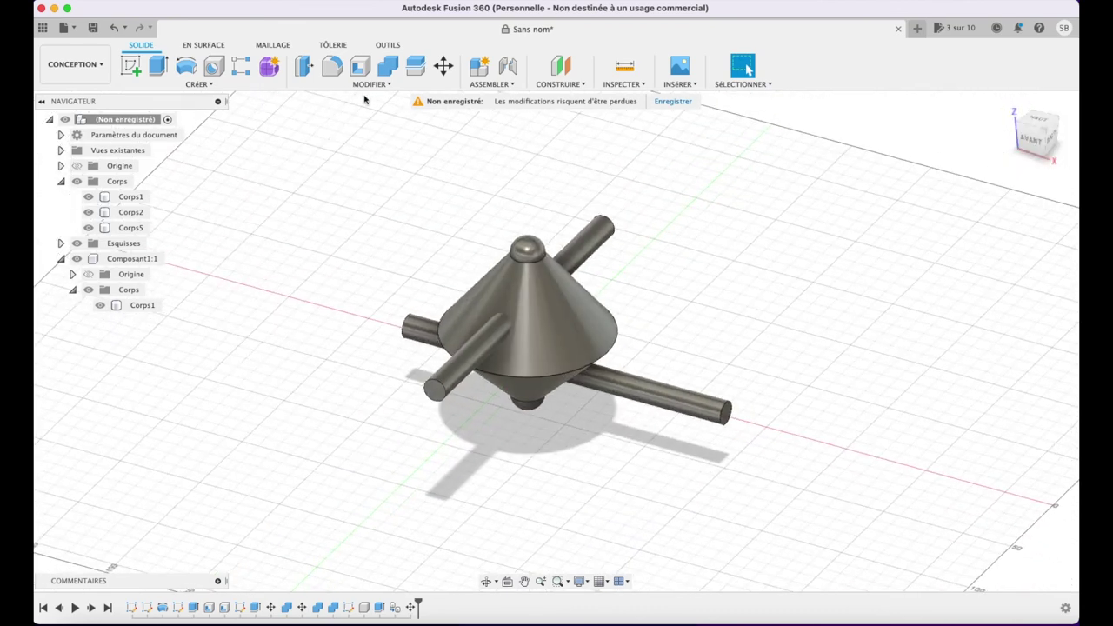
click(388, 65)
click(565, 309)
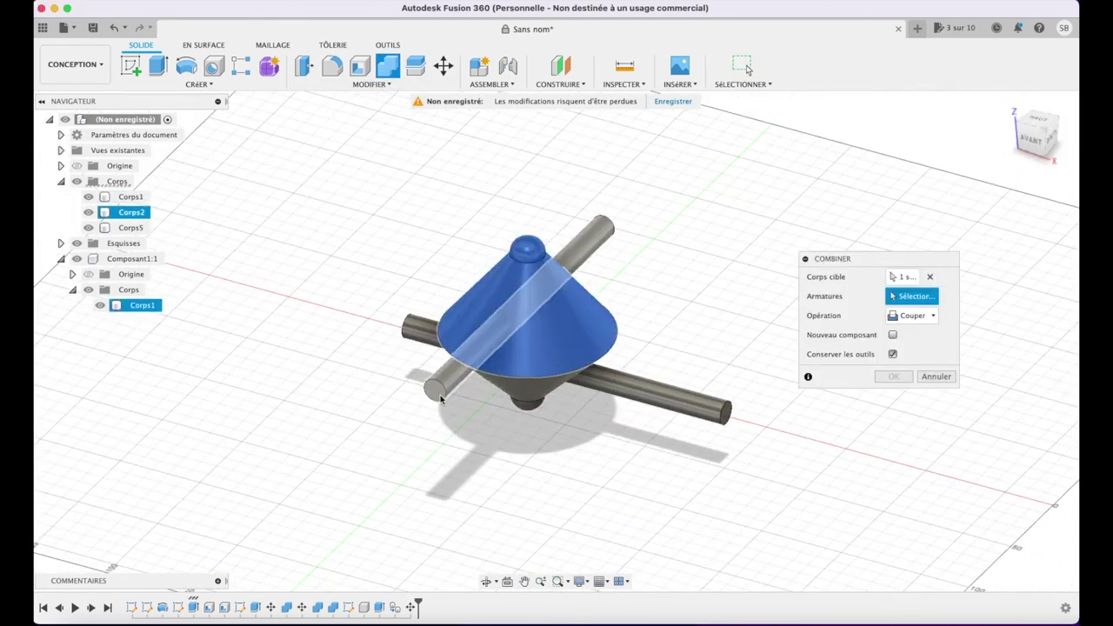
- Cut the original rod through the upper cone without keeping the tool
click(439, 387)
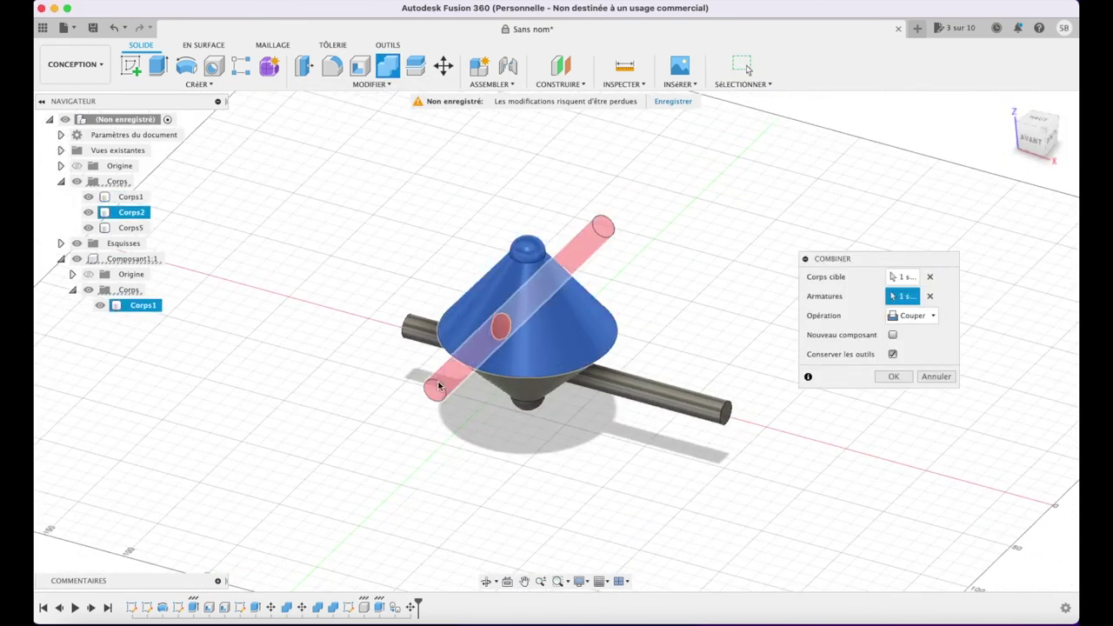
click(893, 356)
click(896, 378)
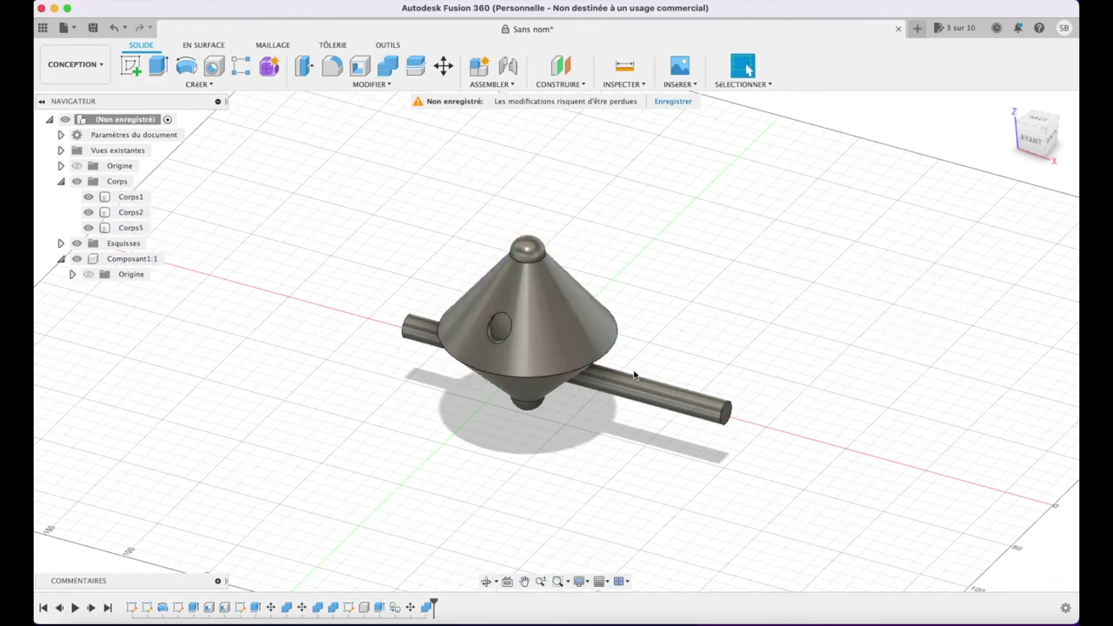
- Cut copied rod Corps5 out of Corps1, discarding the rod, and return to the home view
click(541, 394)
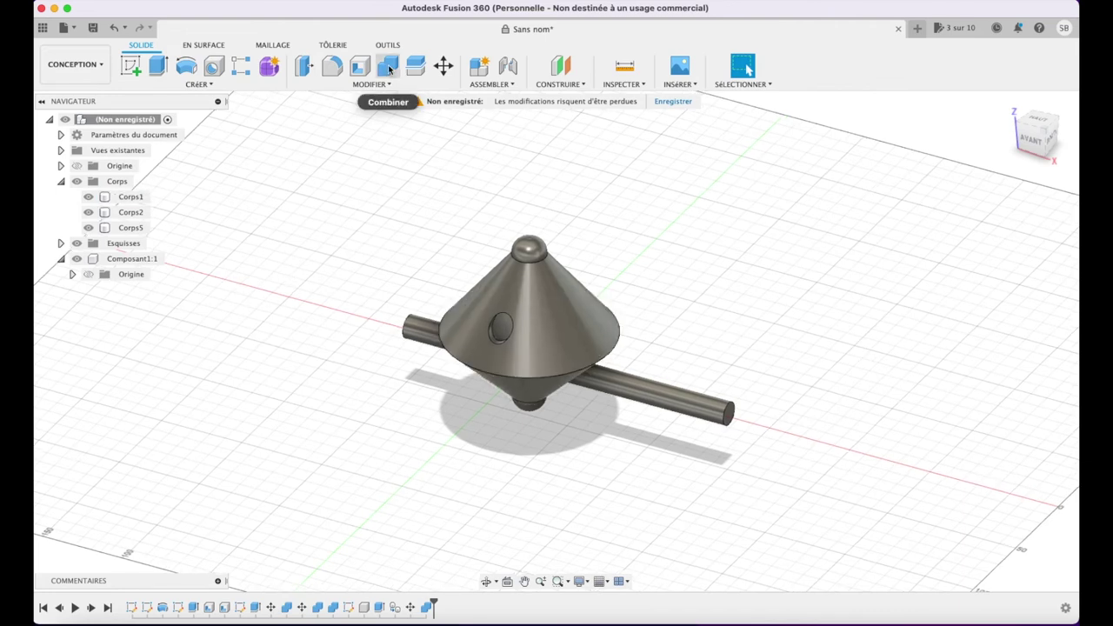
click(388, 65)
click(550, 397)
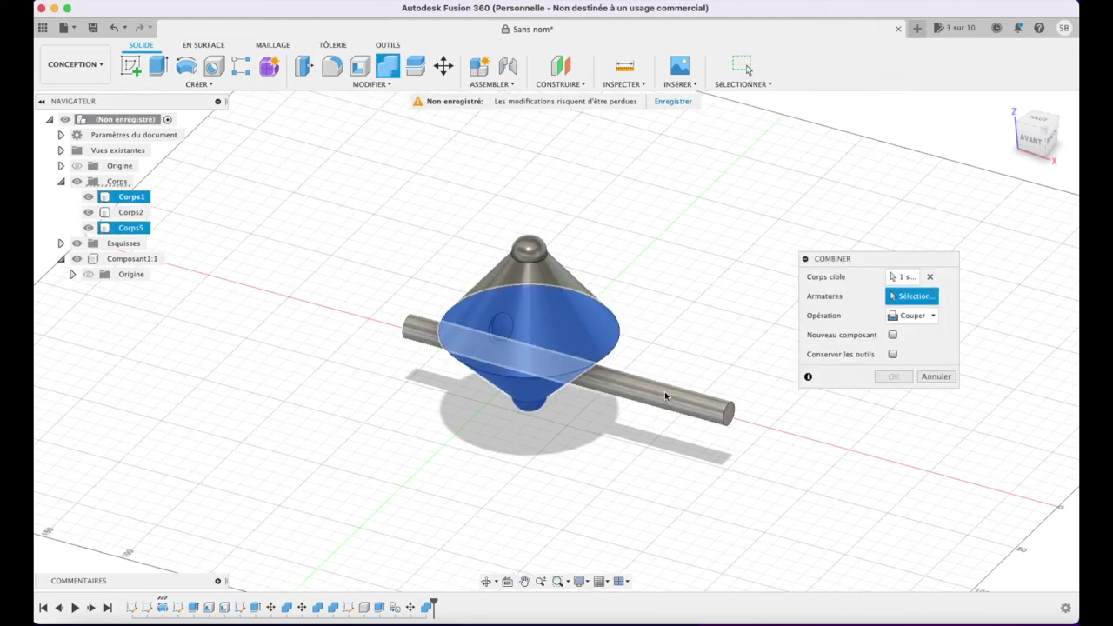
click(661, 394)
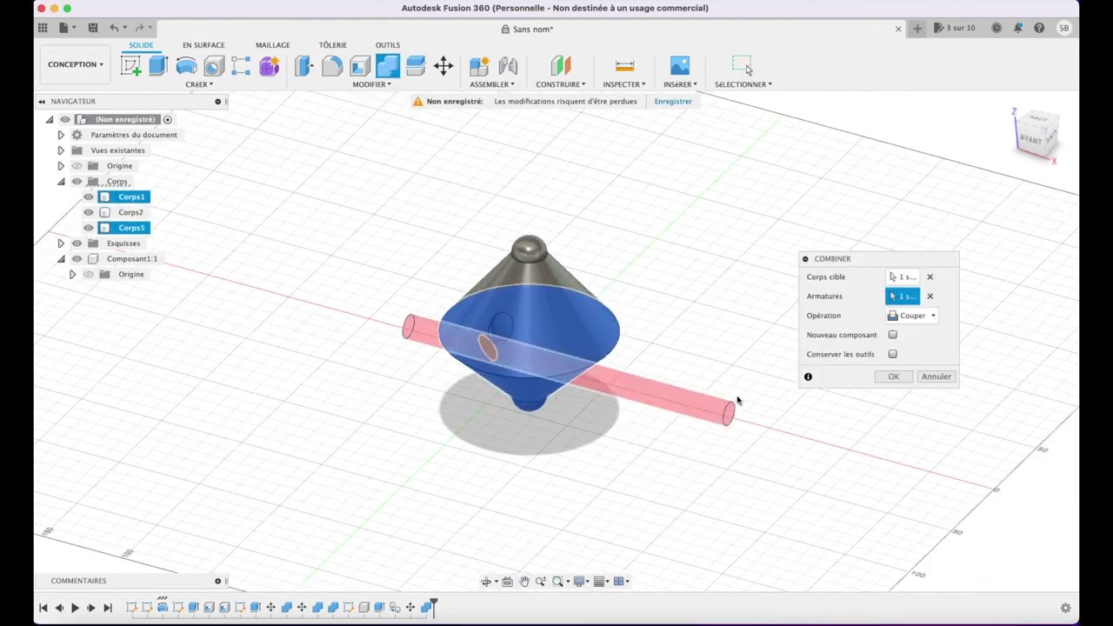
click(894, 376)
mouse_move(1035, 132)
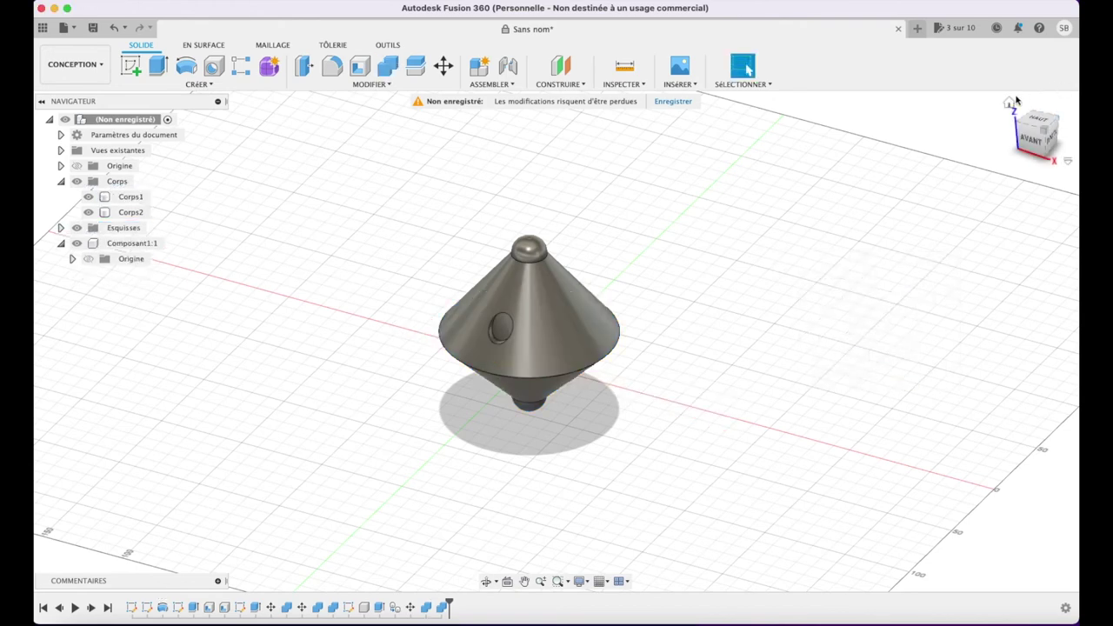
click(1011, 105)
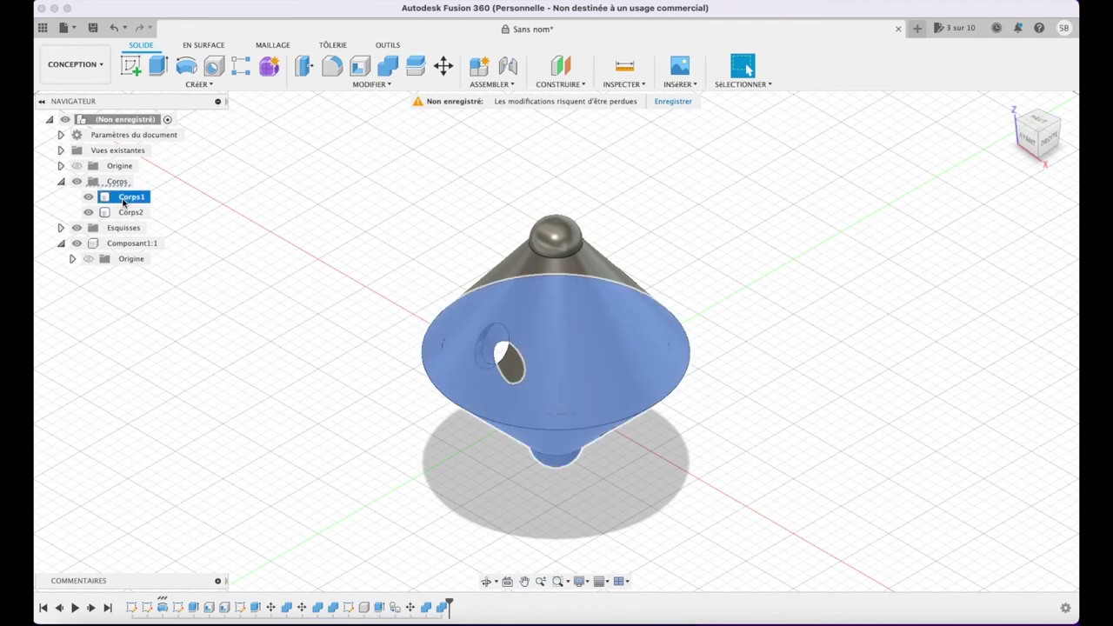
- Apply the Métal > Acier – Satiné steel appearance to the spinning top
right_click(126, 199)
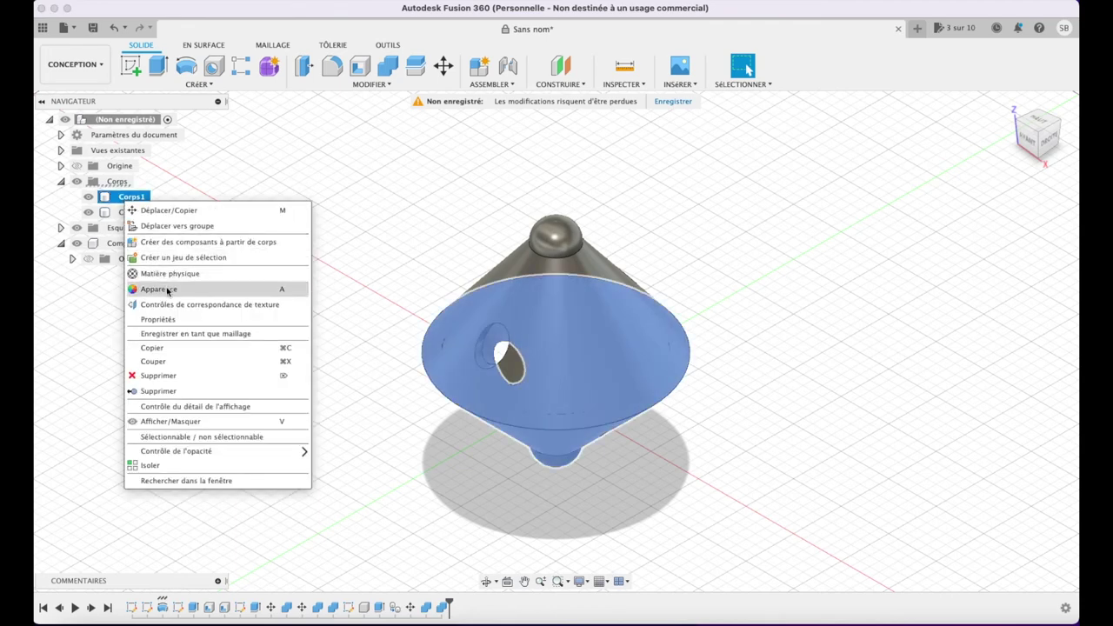
click(431, 267)
key(a)
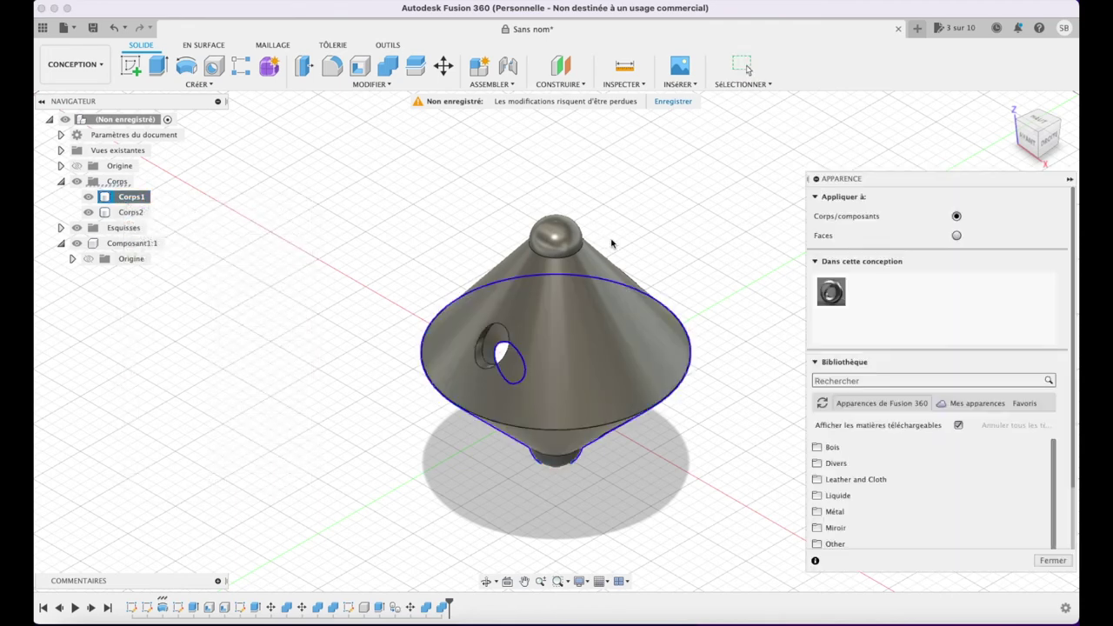
drag(870, 178, 794, 103)
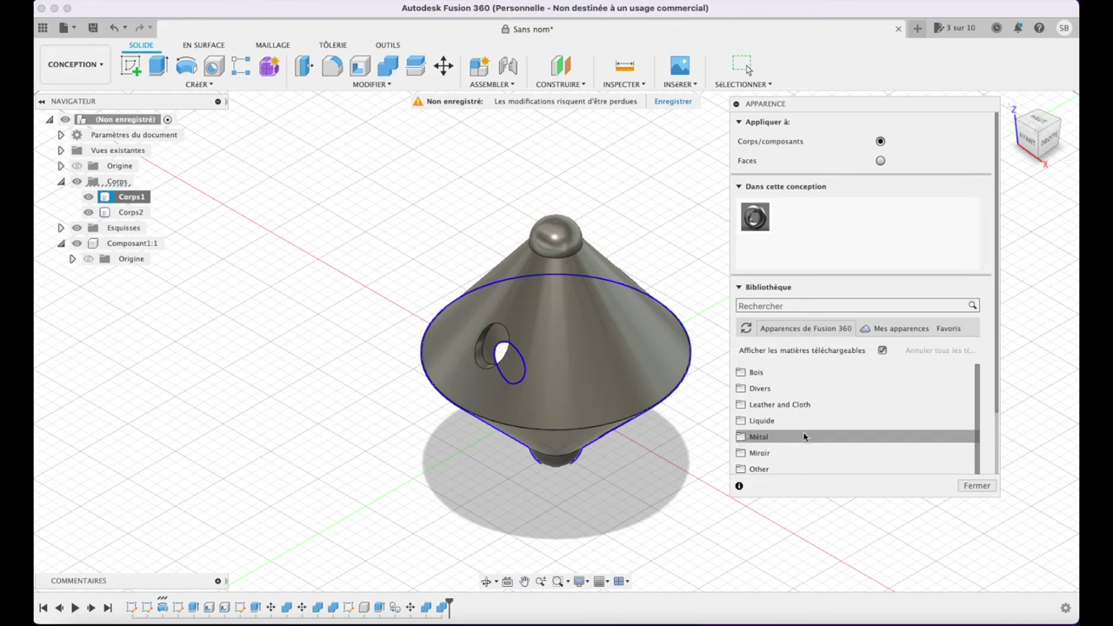
scroll(803, 435, down, 5)
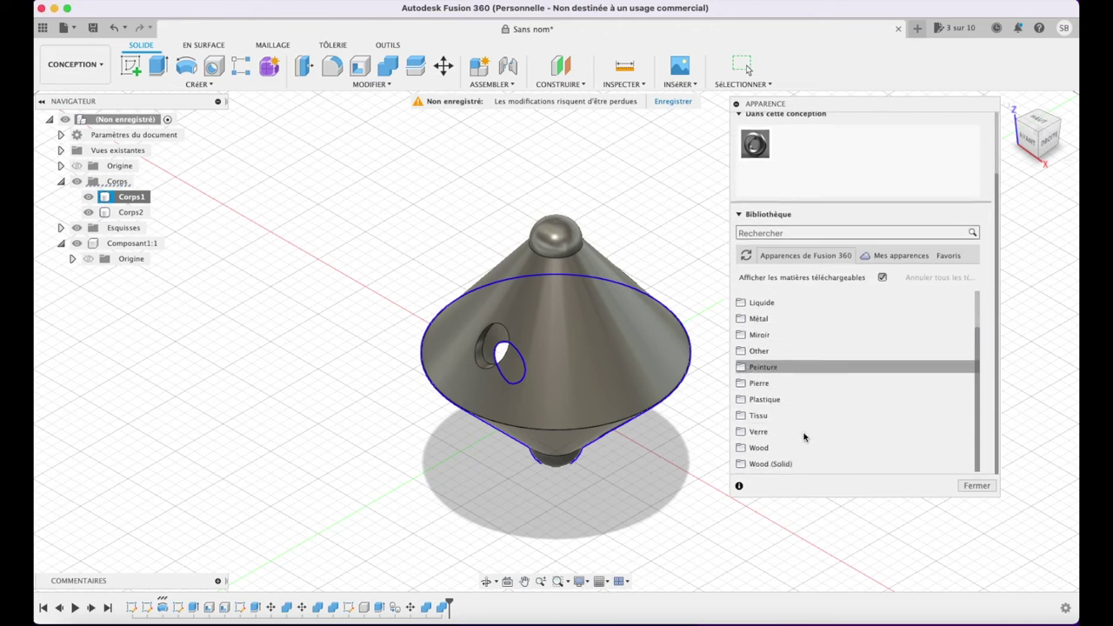
click(742, 321)
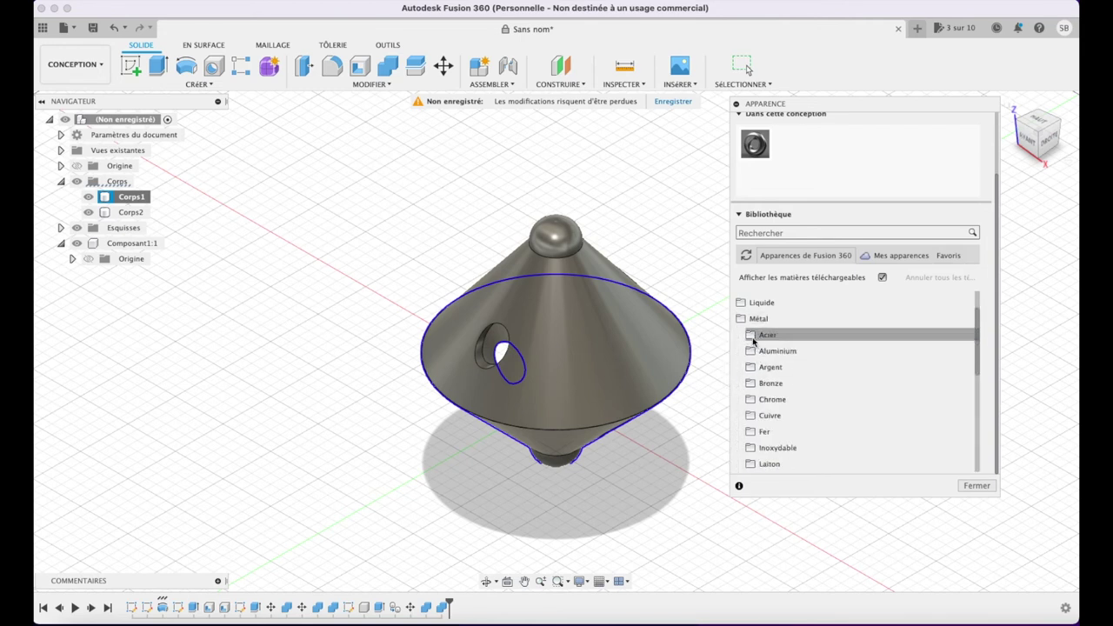
click(752, 336)
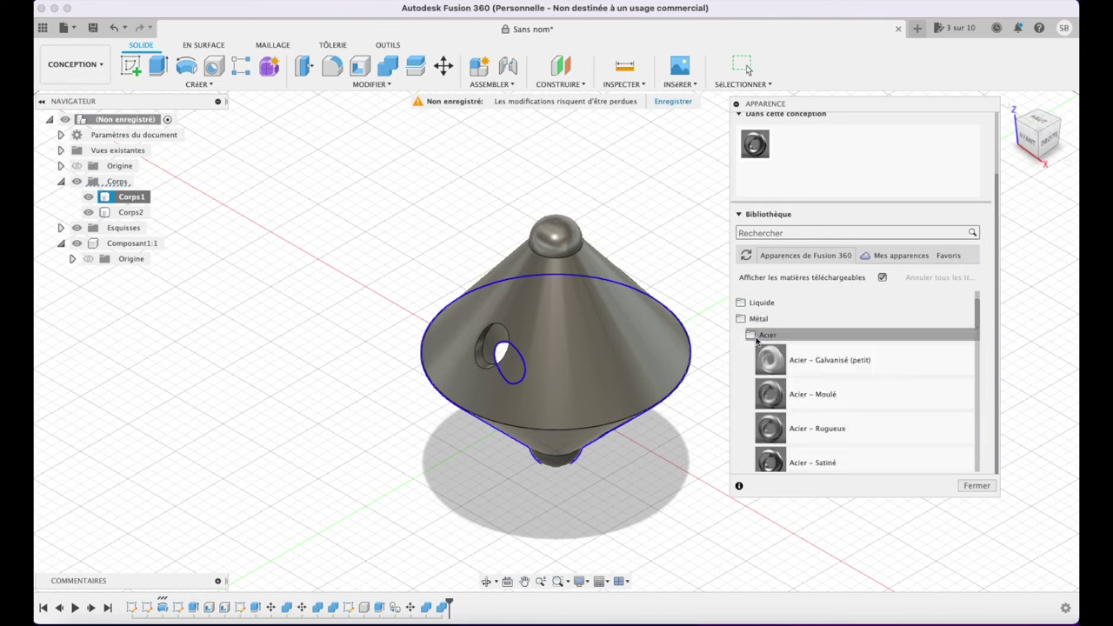
scroll(905, 435, down, 3)
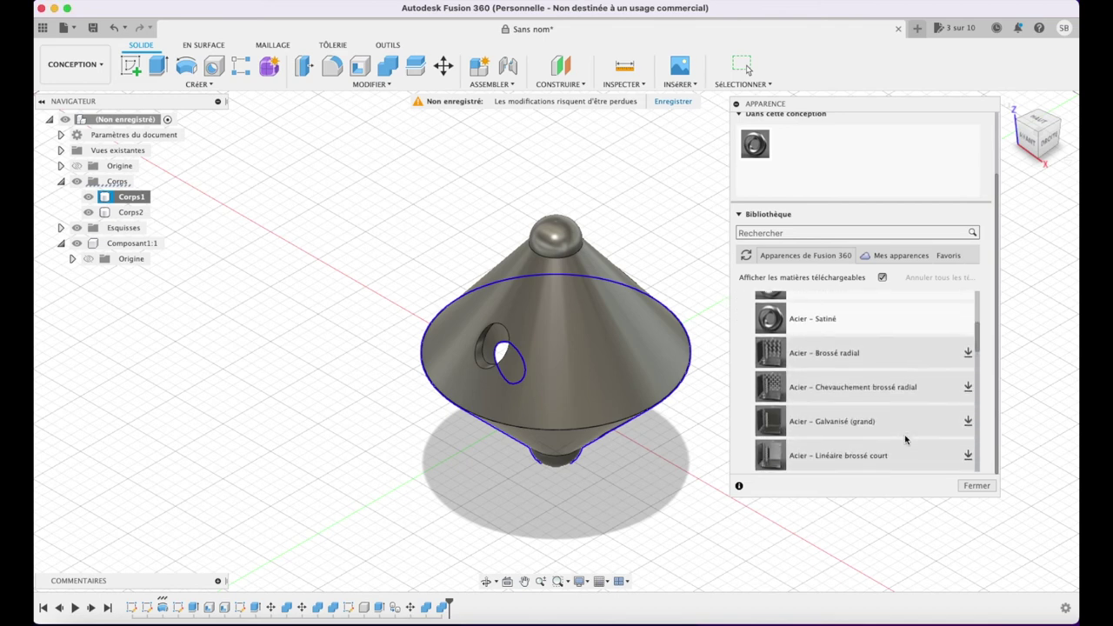
scroll(905, 440, up, 2)
click(811, 414)
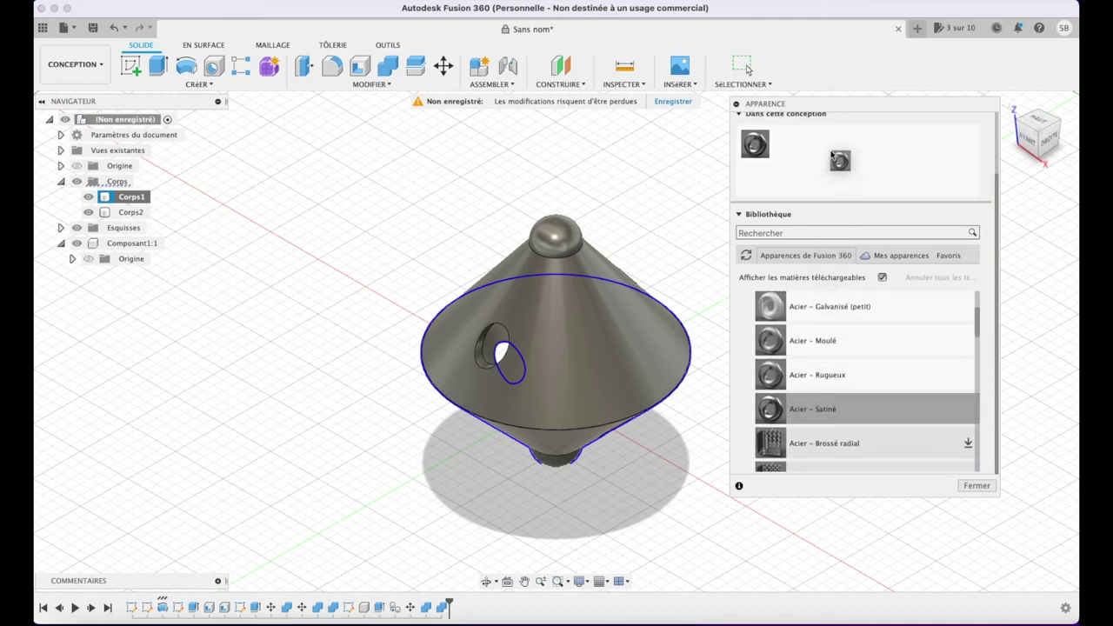
- Recolour the Acier – Satiné appearance to pure red (RGB 255, 0, 0)
scroll(830, 155, up, 2)
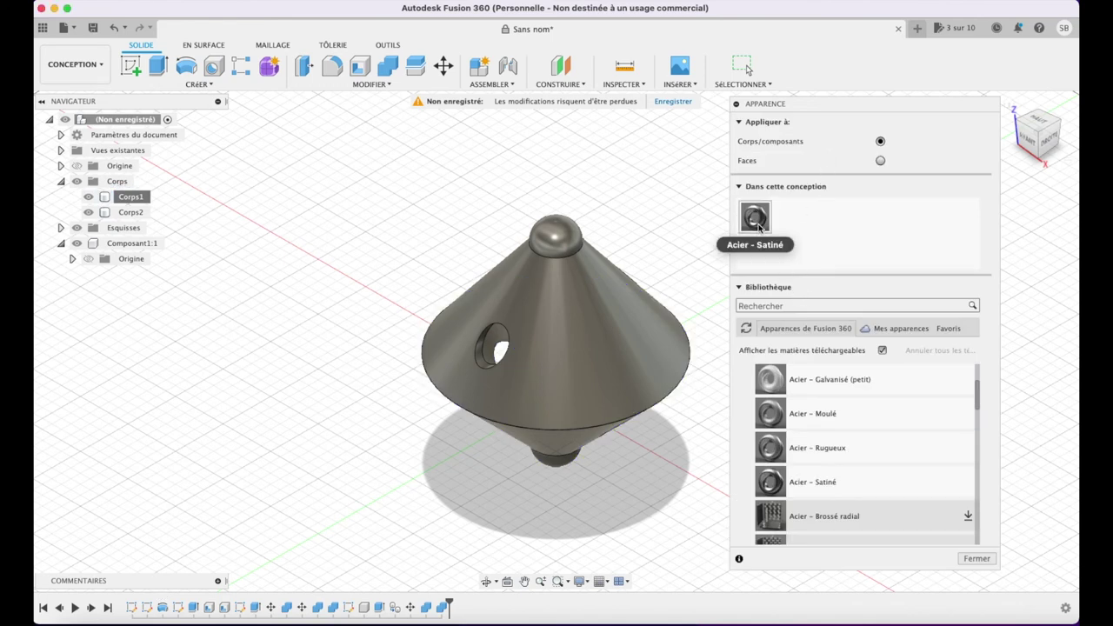
right_click(756, 224)
click(774, 227)
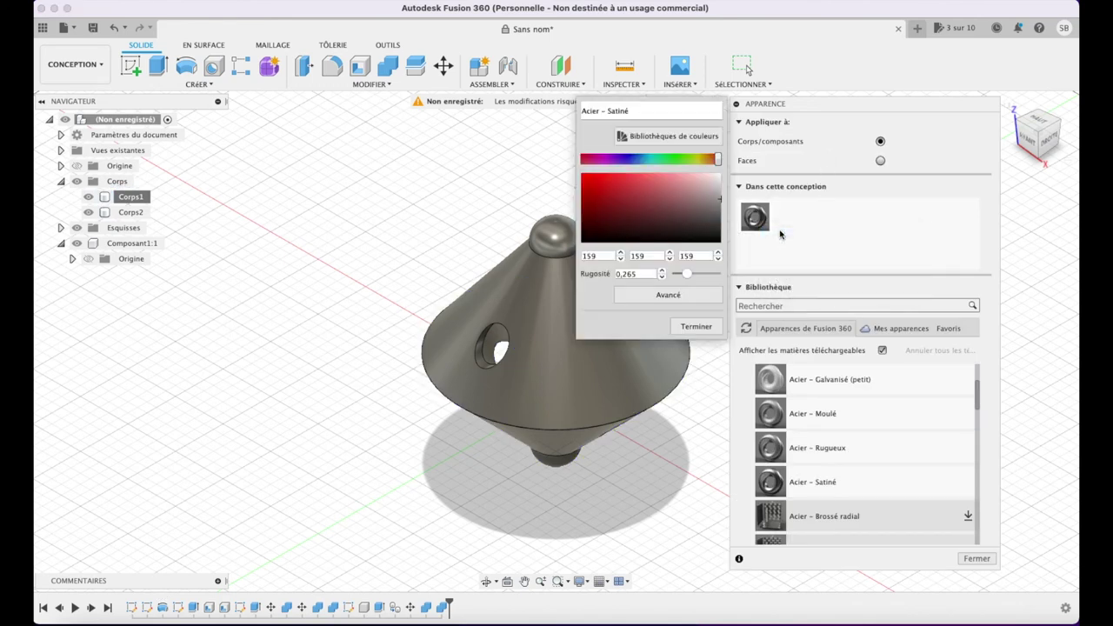
drag(650, 191, 576, 173)
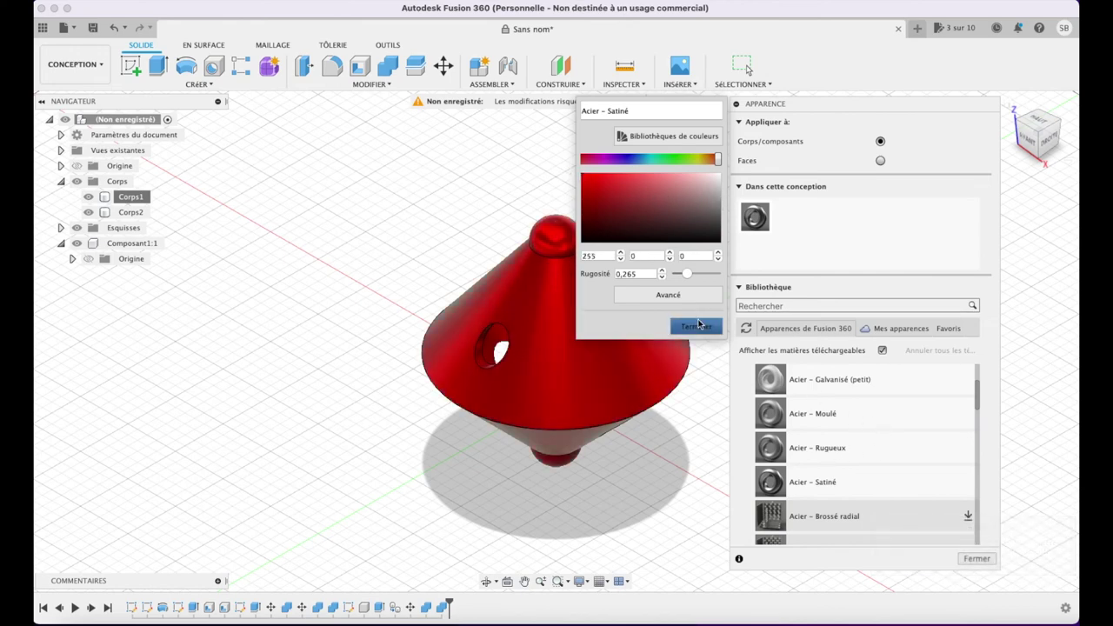
click(978, 561)
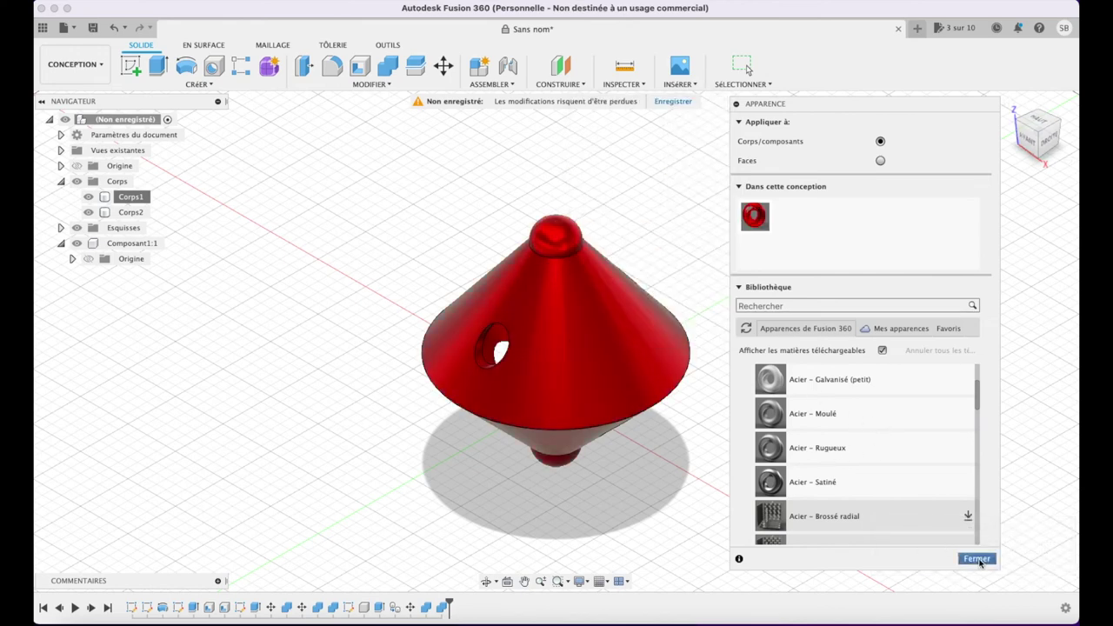
click(978, 559)
mouse_move(1041, 134)
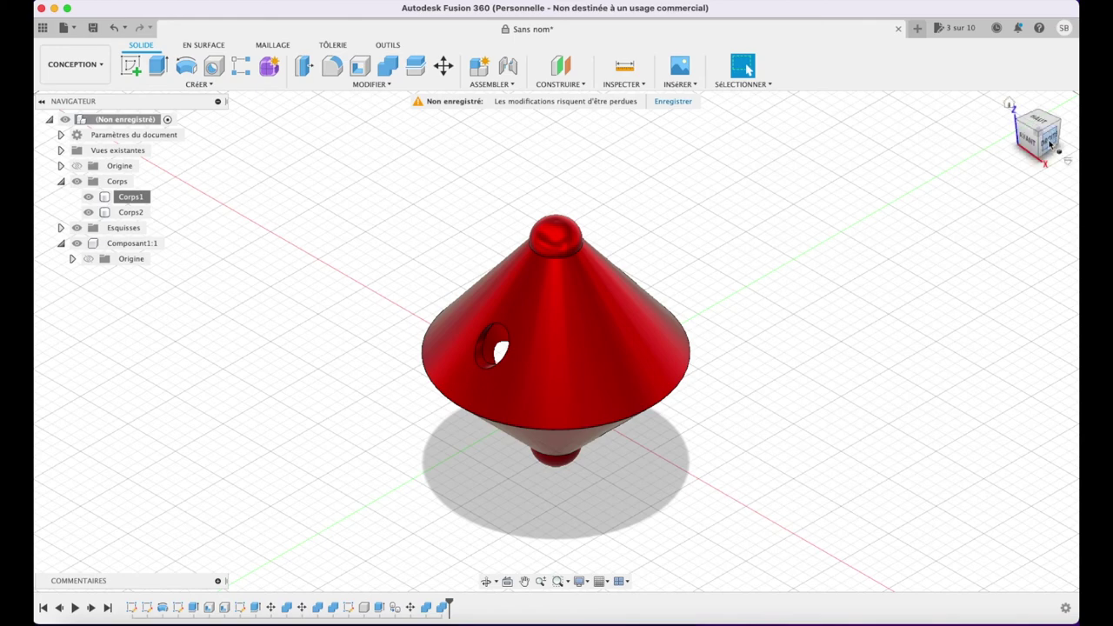
- Orbit to a low side view and toggle Corps2's visibility to check the bodies
drag(1050, 143, 1039, 111)
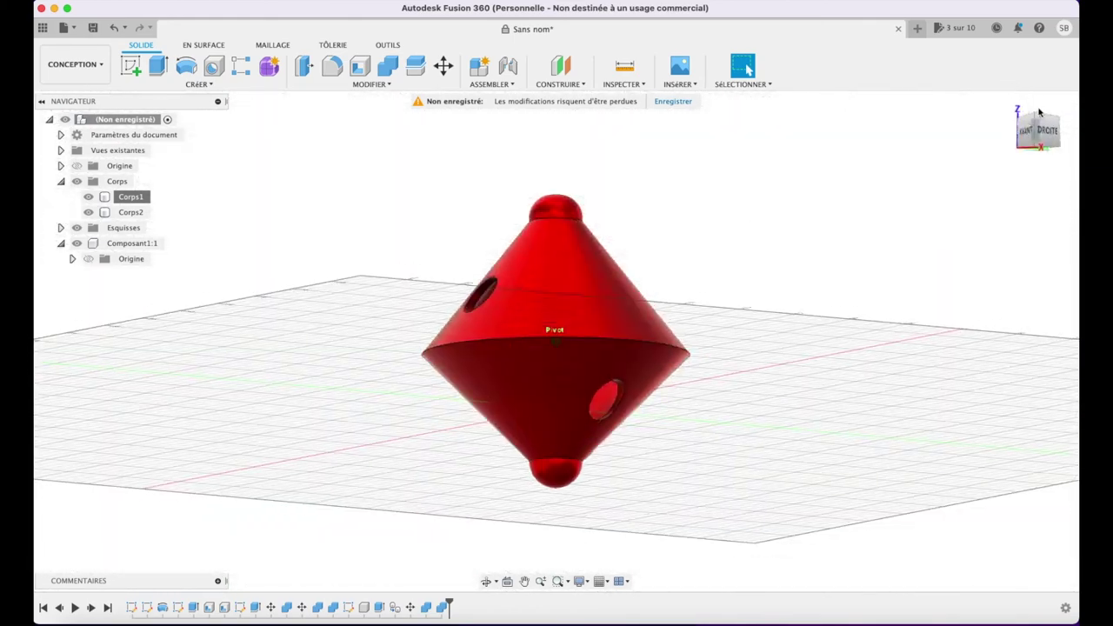
click(87, 212)
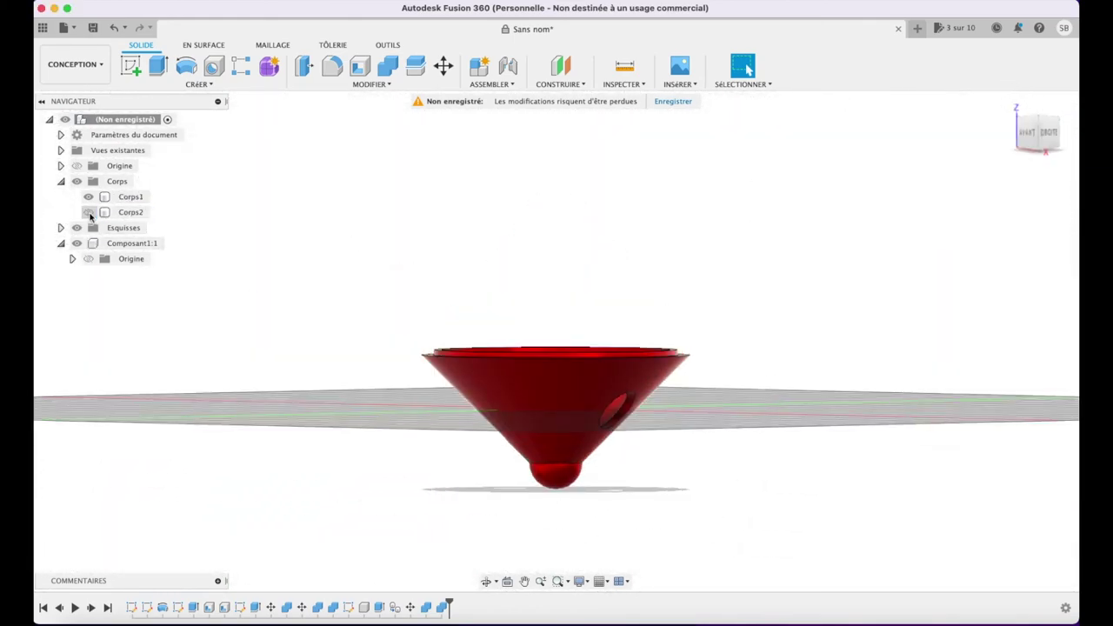
click(88, 212)
- Switch to the Rendu workspace and reset the model to the home view
click(76, 64)
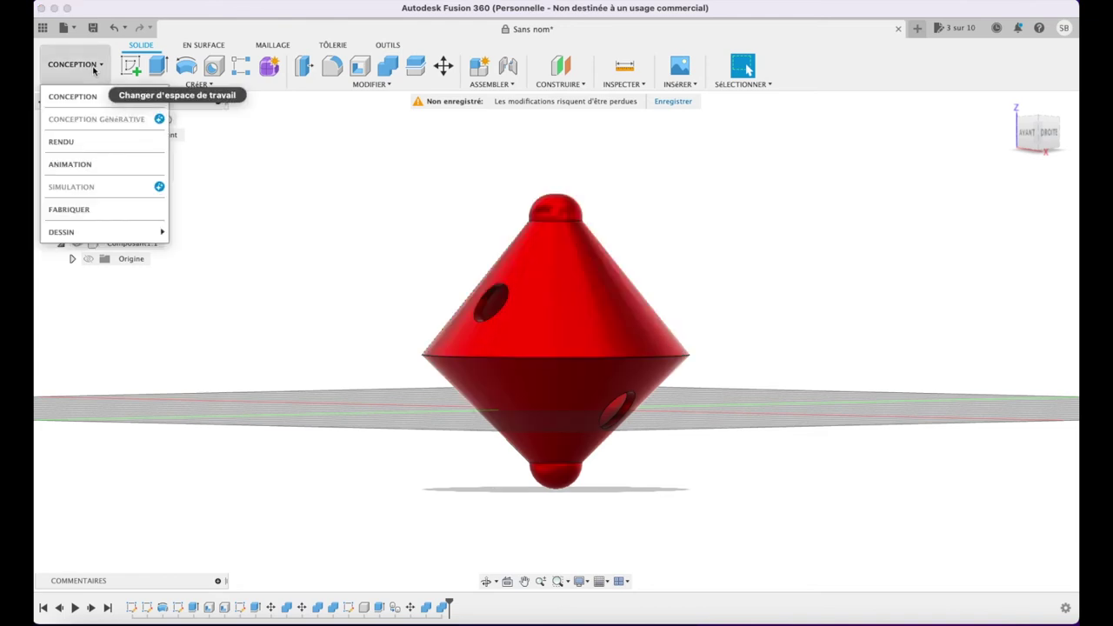
key(Escape)
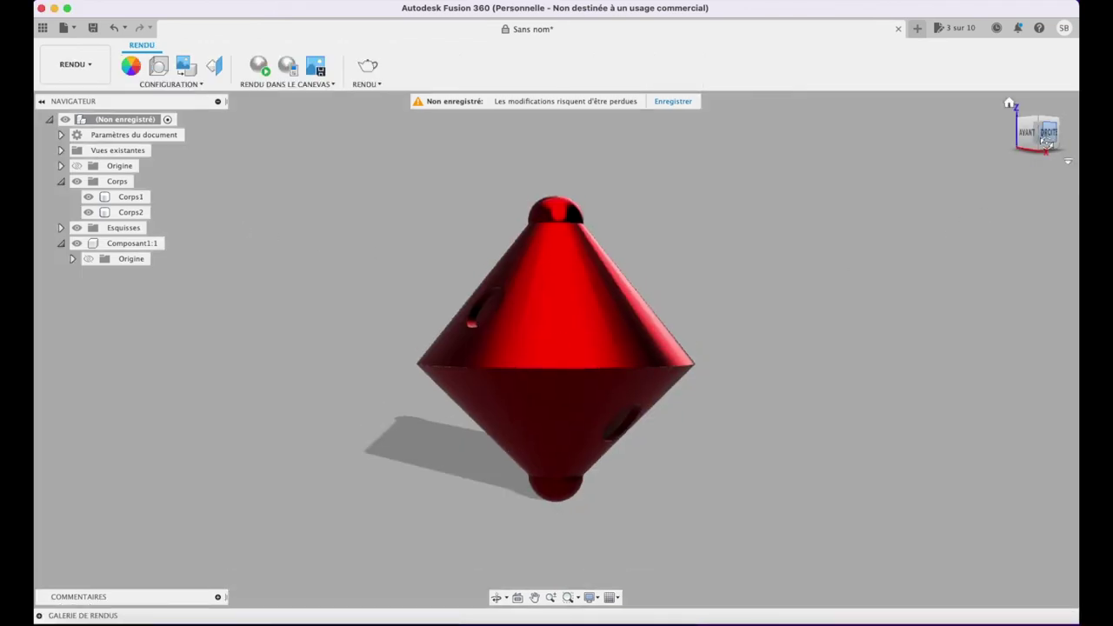
mouse_move(555, 348)
shift+middle_down()
mouse_move(783, 350)
mouse_move(927, 171)
mouse_move(681, 162)
mouse_move(673, 140)
mouse_move(684, 124)
mouse_move(913, 150)
mouse_move(942, 183)
mouse_move(858, 159)
mouse_move(836, 128)
mouse_move(826, 144)
shift+middle_up()
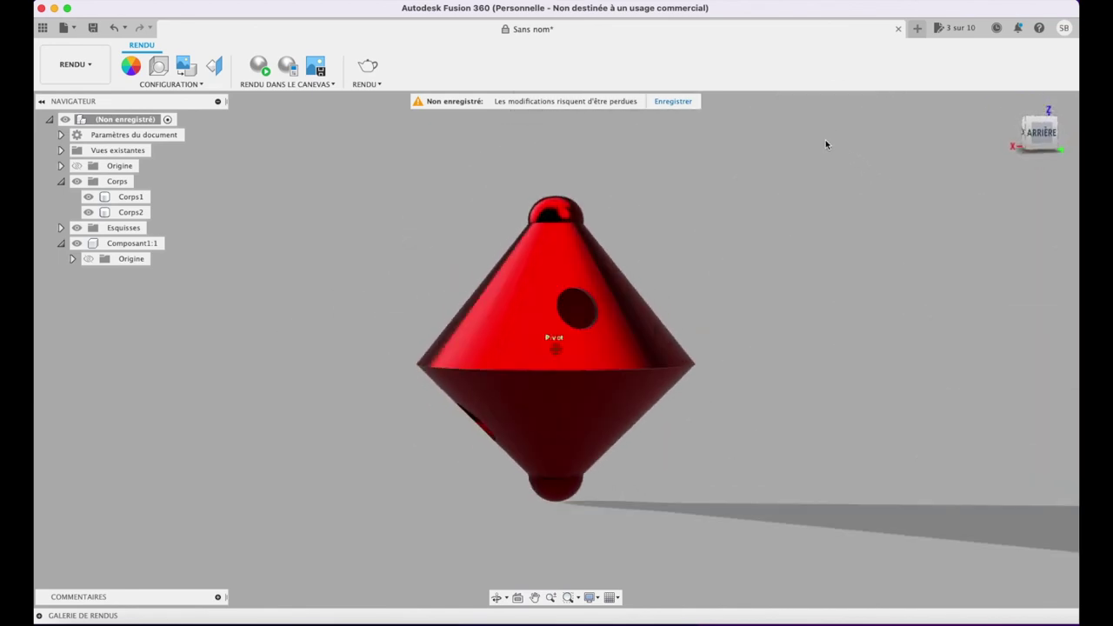
click(1007, 104)
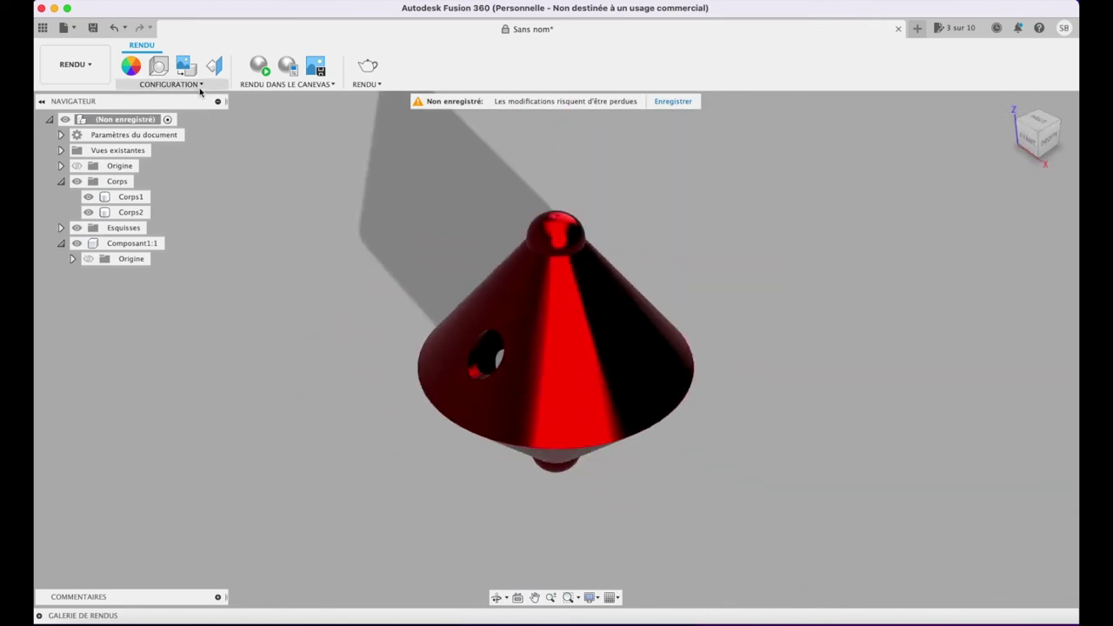
click(160, 70)
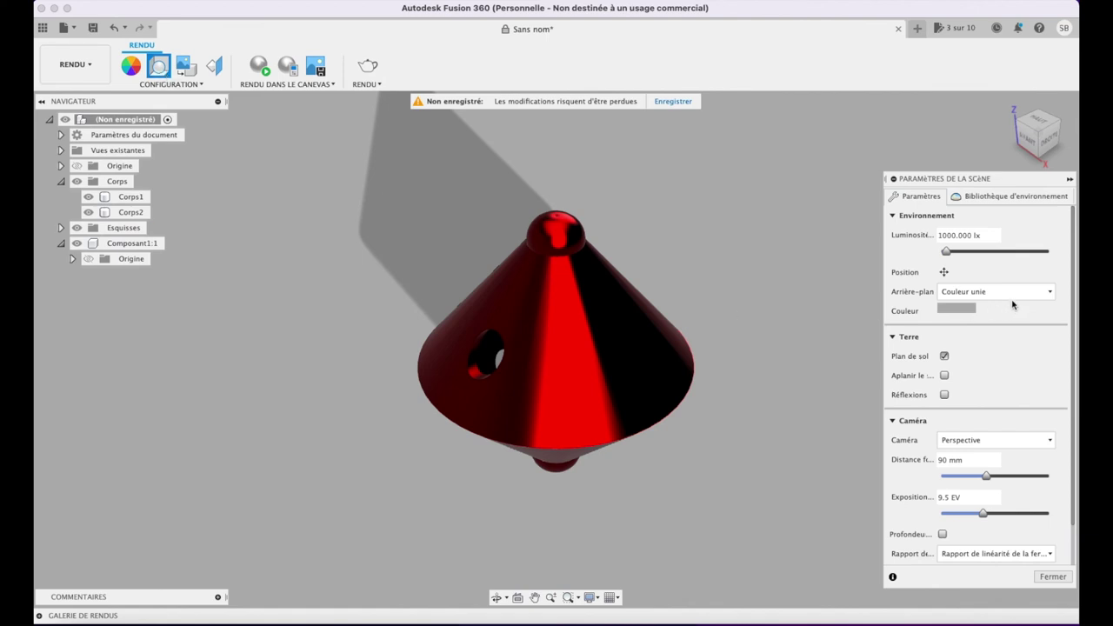
- Set scene brightness to 7857.143 lx and the background colour to solid black (0, 0, 0)
drag(948, 255, 988, 259)
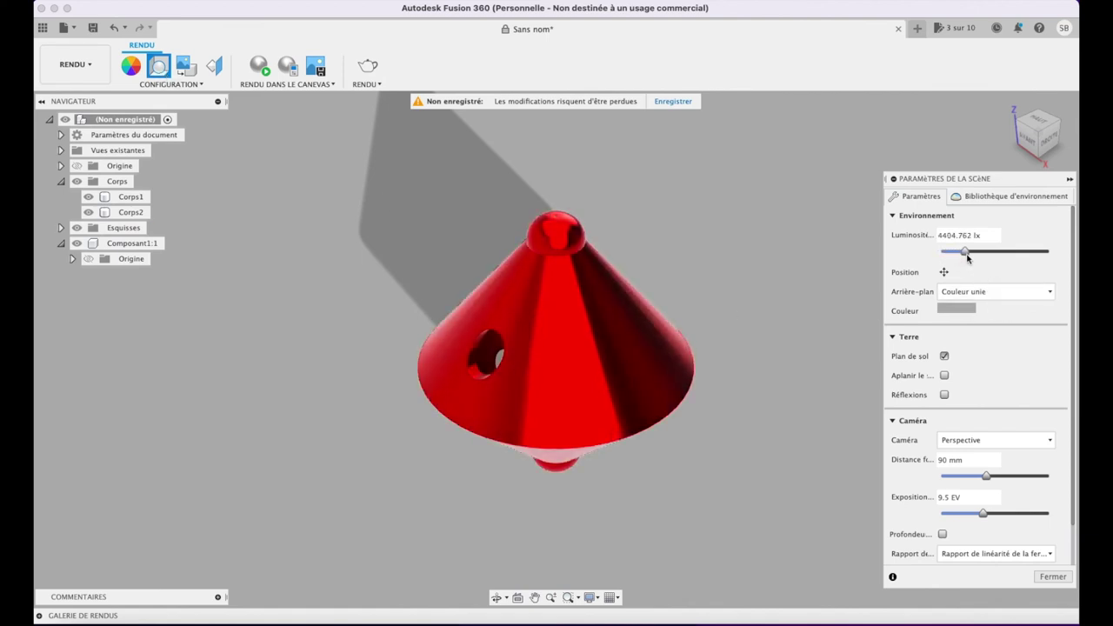
drag(999, 260, 985, 261)
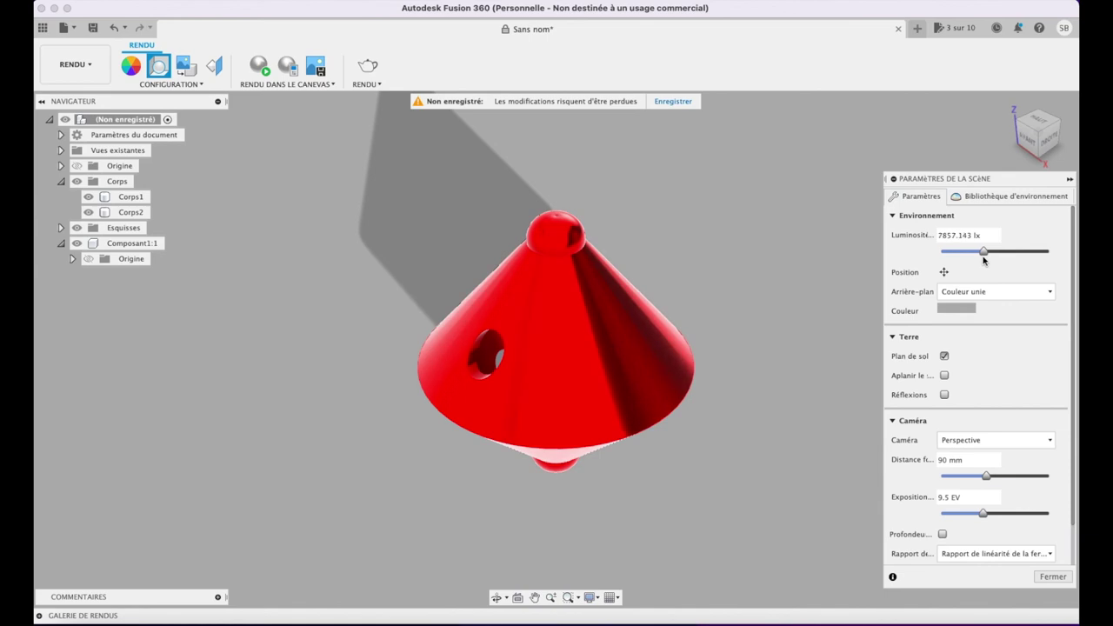
click(960, 310)
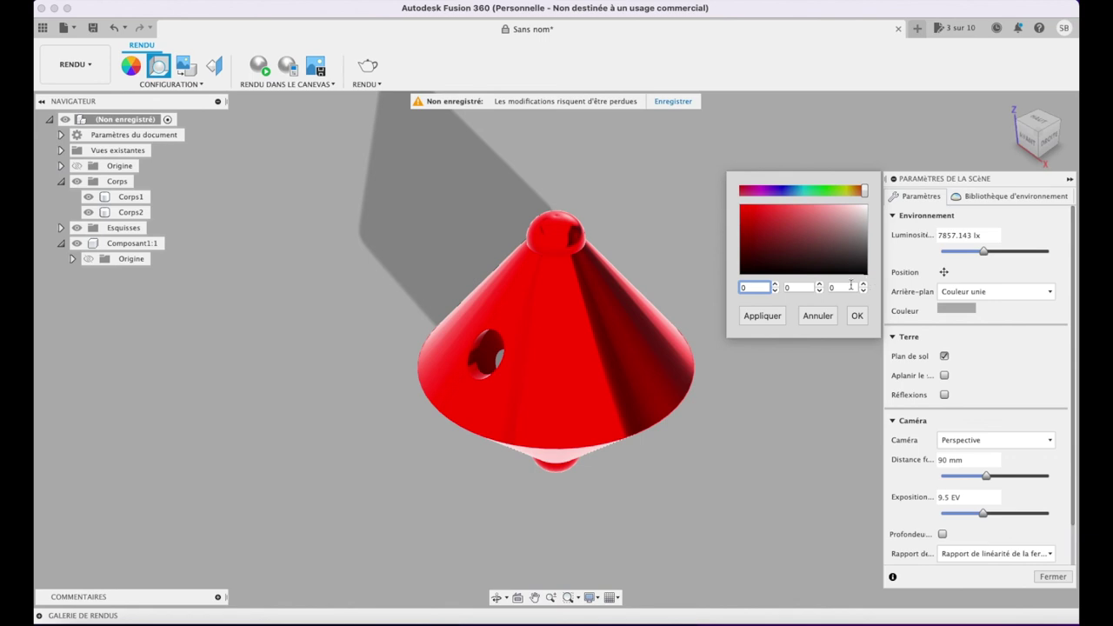
click(758, 318)
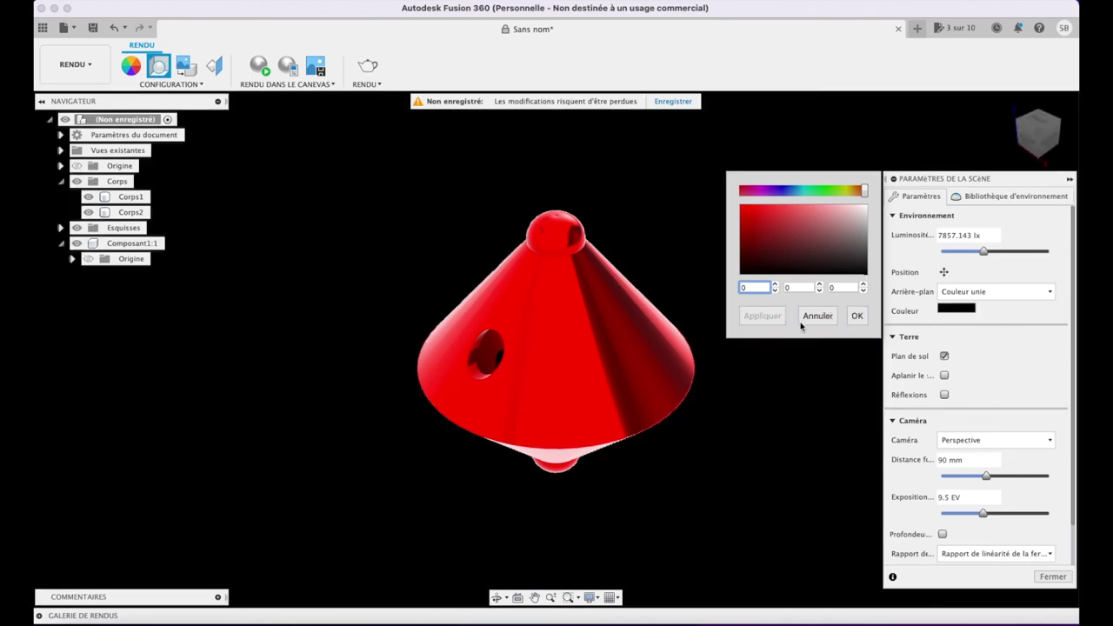
click(857, 316)
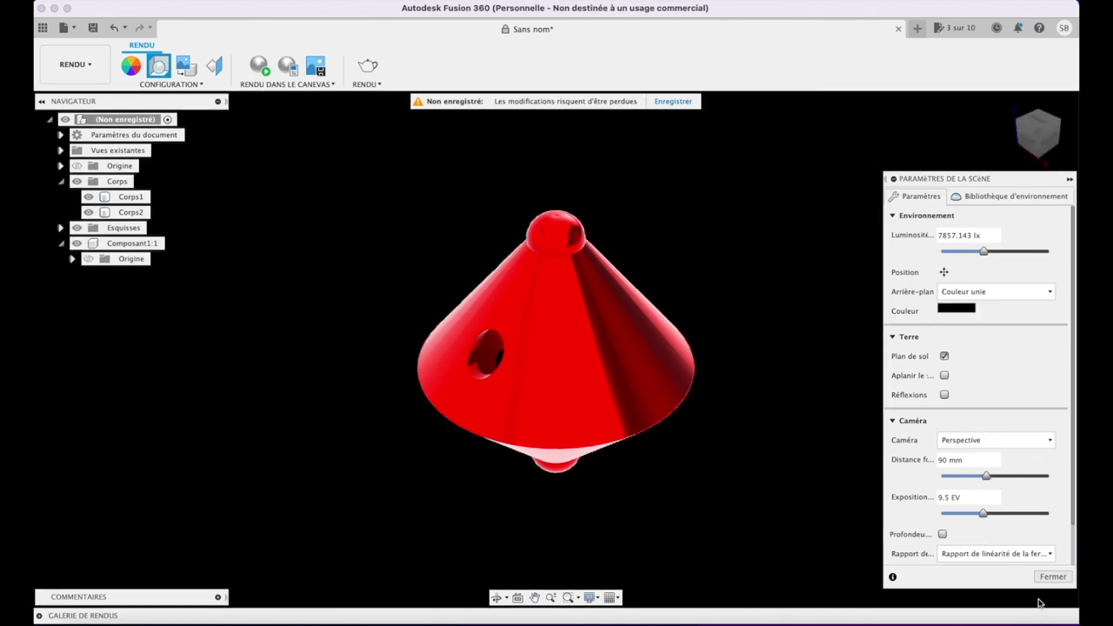
click(1052, 577)
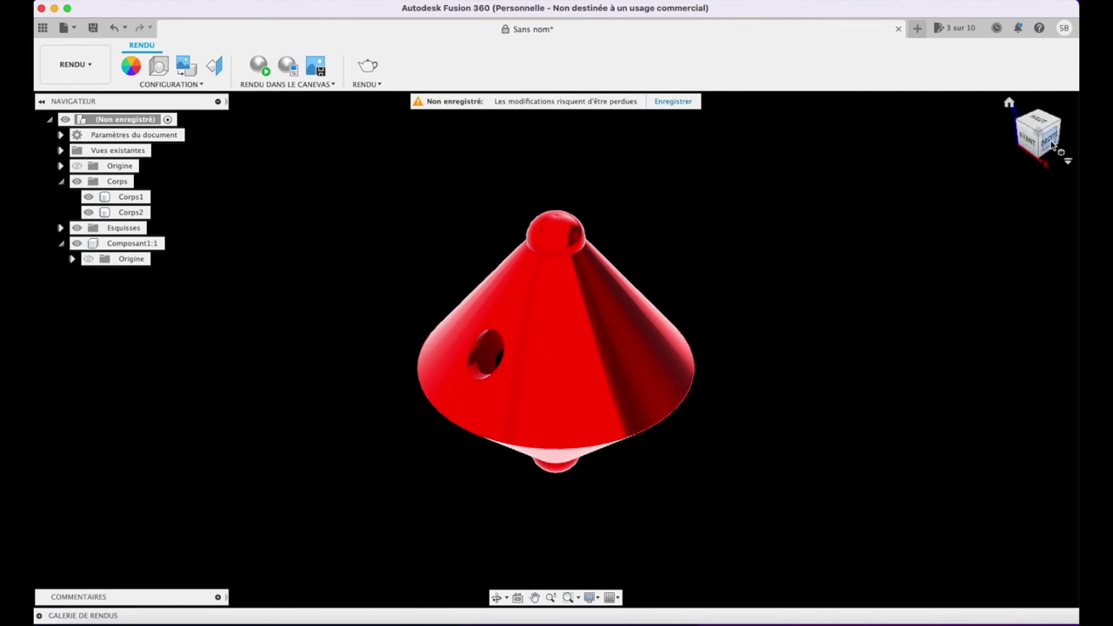
mouse_move(1055, 148)
mouse_down()
mouse_move(901, 89)
mouse_move(840, 136)
mouse_move(780, 127)
mouse_move(780, 110)
mouse_up()
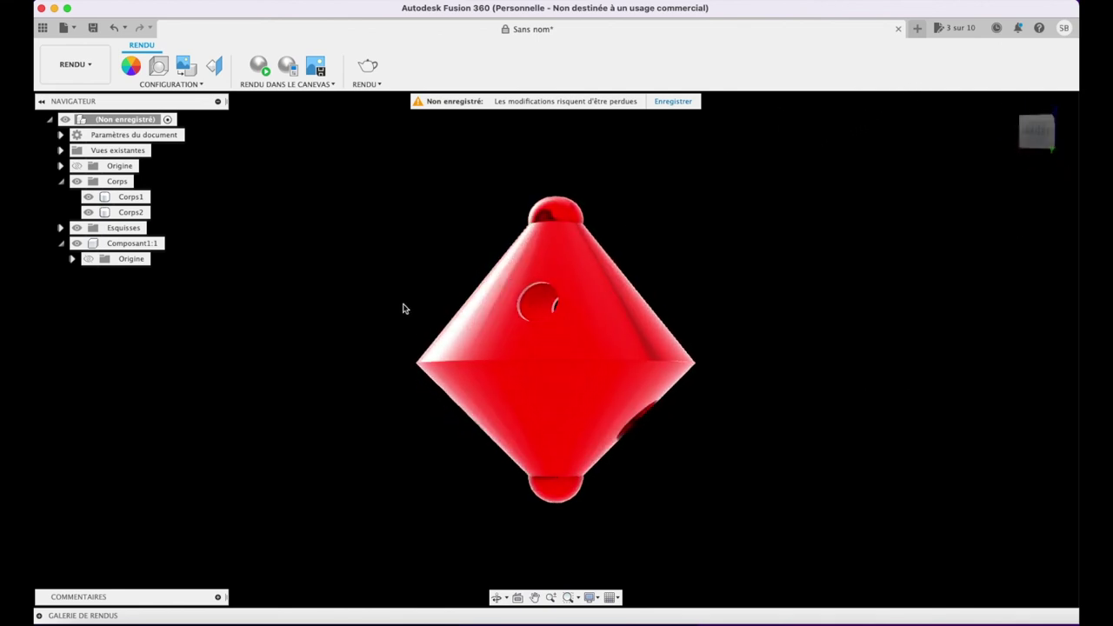
click(88, 212)
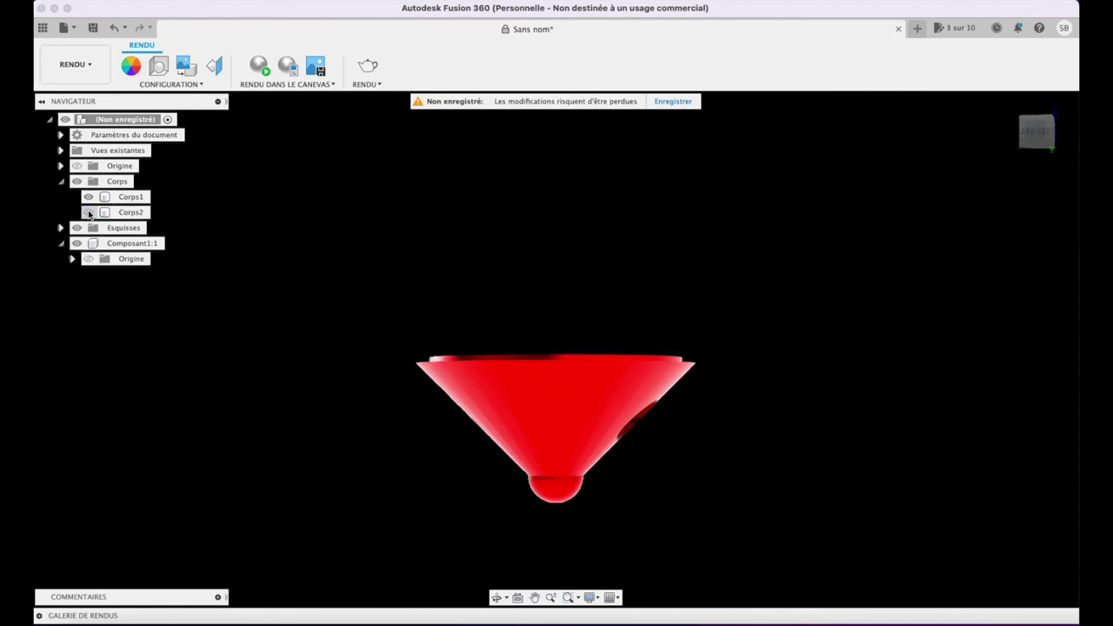
click(88, 212)
click(87, 197)
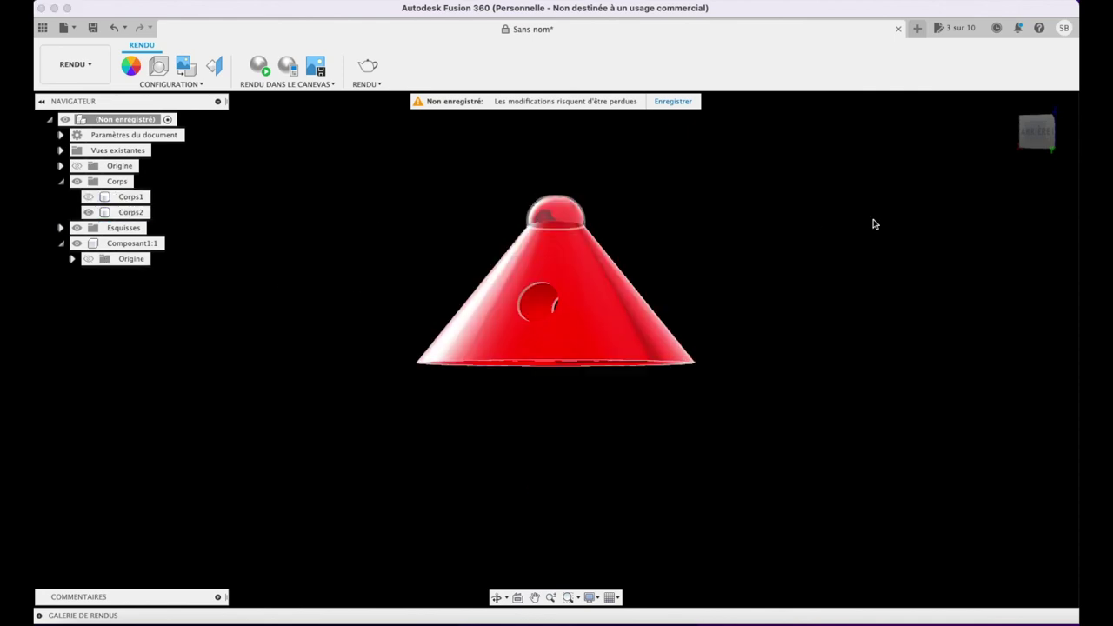
mouse_move(1033, 140)
mouse_down()
mouse_move(989, 95)
mouse_move(989, 79)
mouse_move(851, 133)
mouse_up()
click(449, 278)
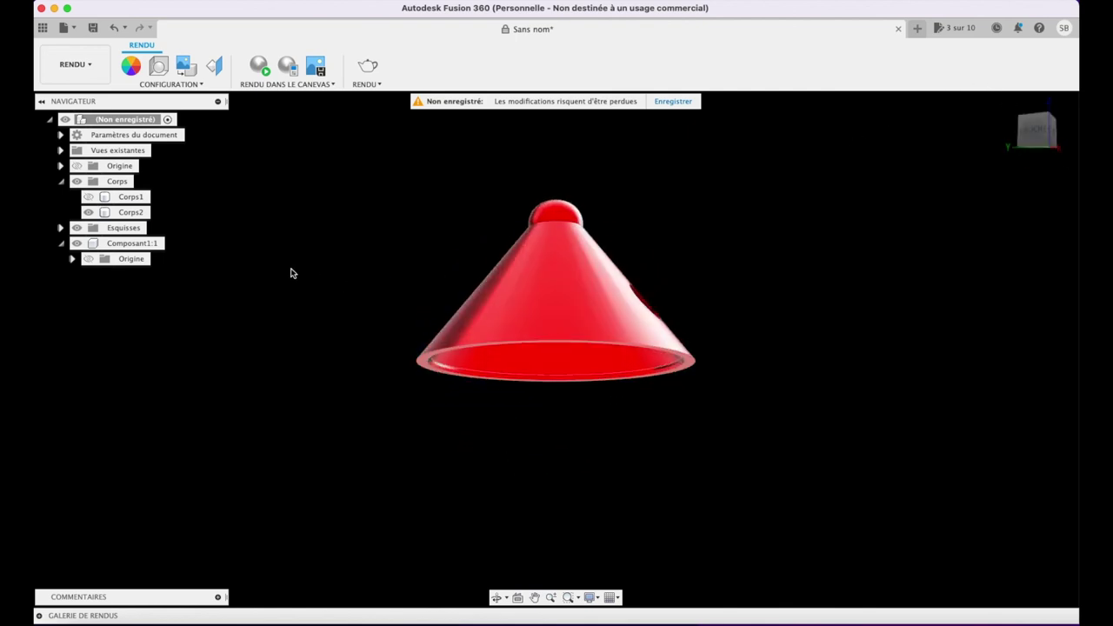
click(87, 197)
click(87, 212)
click(86, 213)
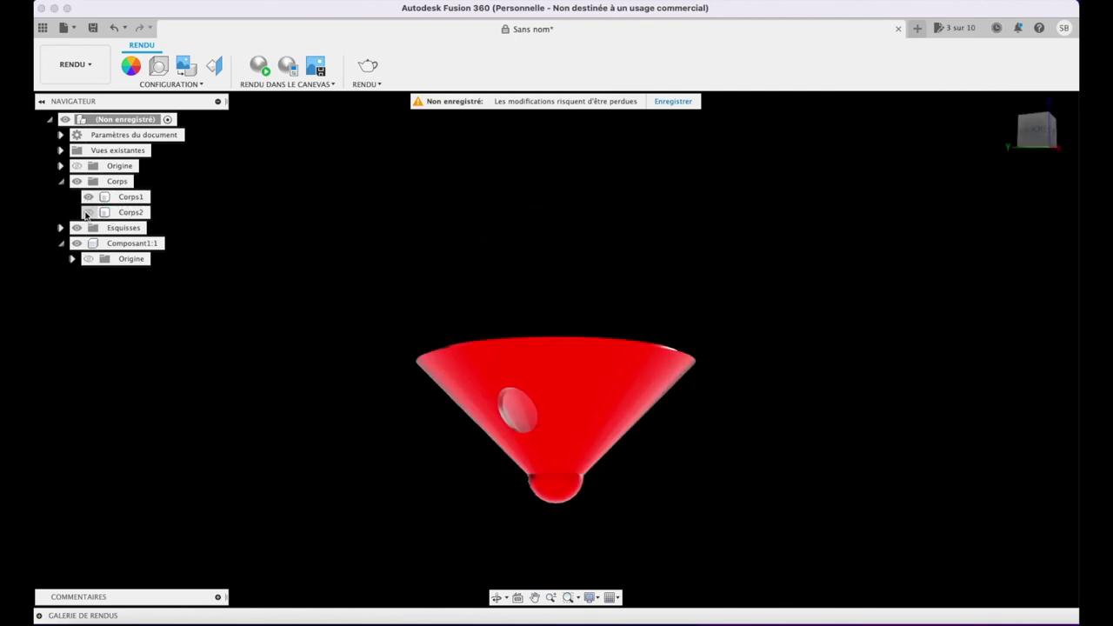
shift+middle_drag(557, 348, 556, 409)
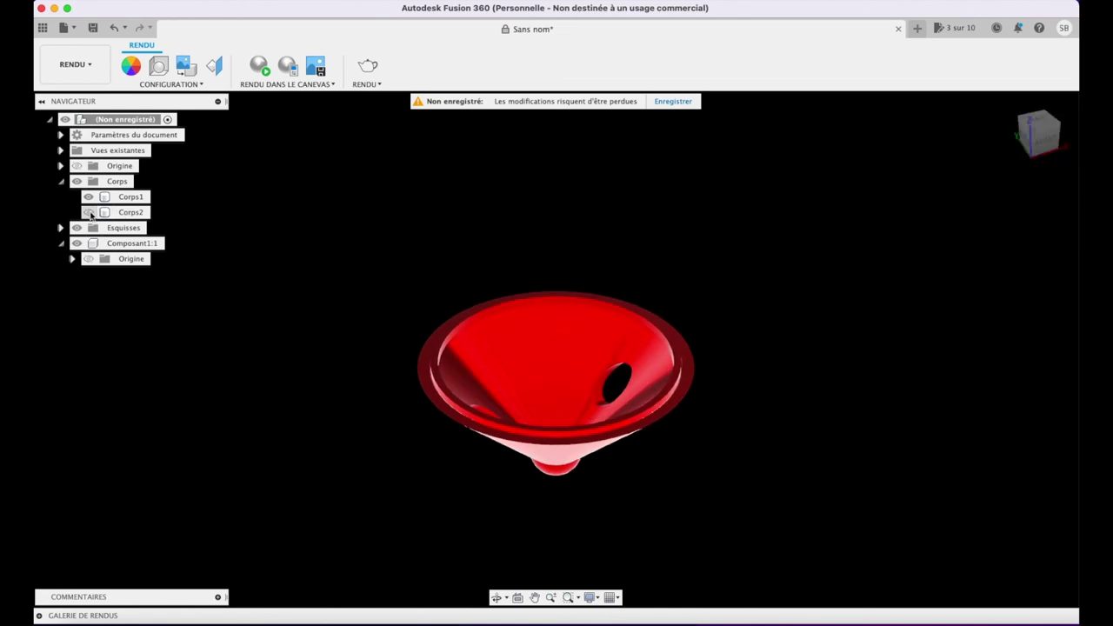
click(88, 212)
click(1020, 102)
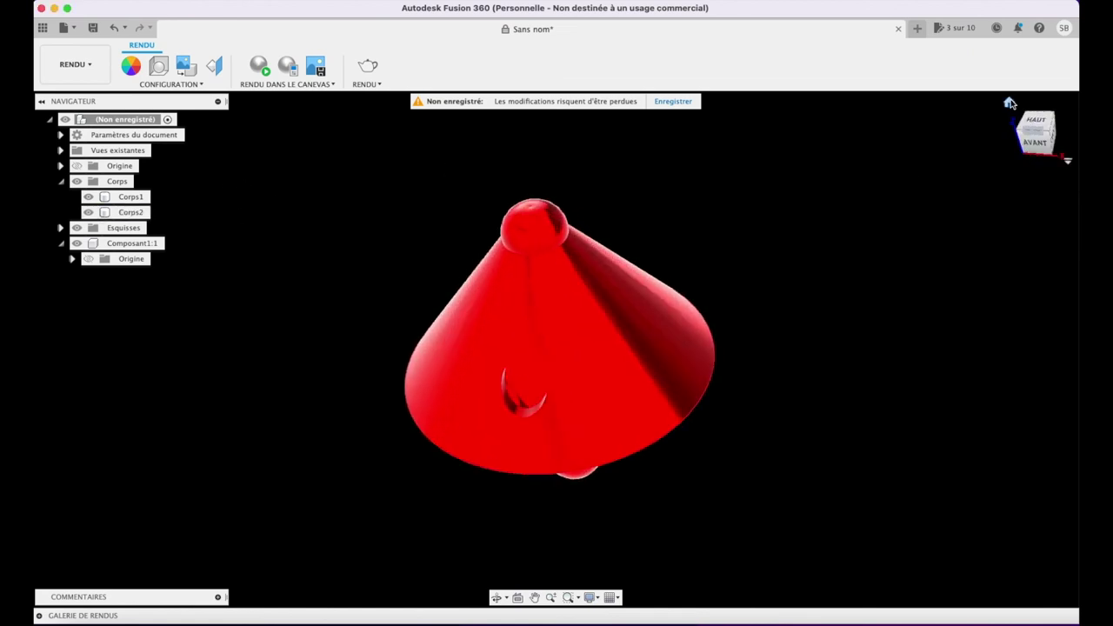
click(76, 67)
- Switch the workspace back to CONCEPTION
click(79, 95)
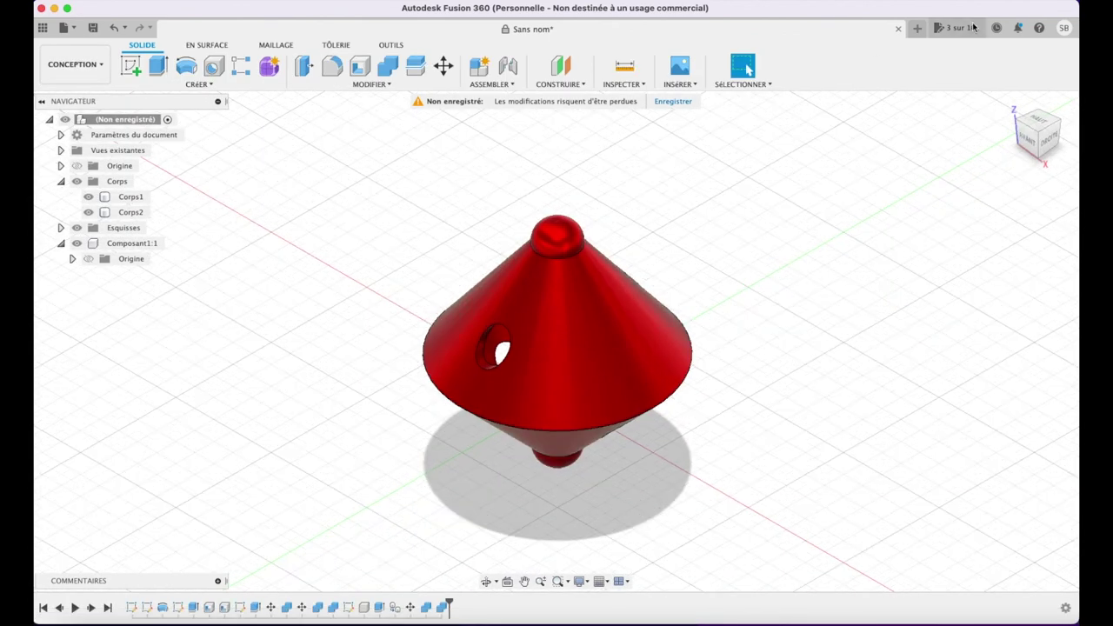